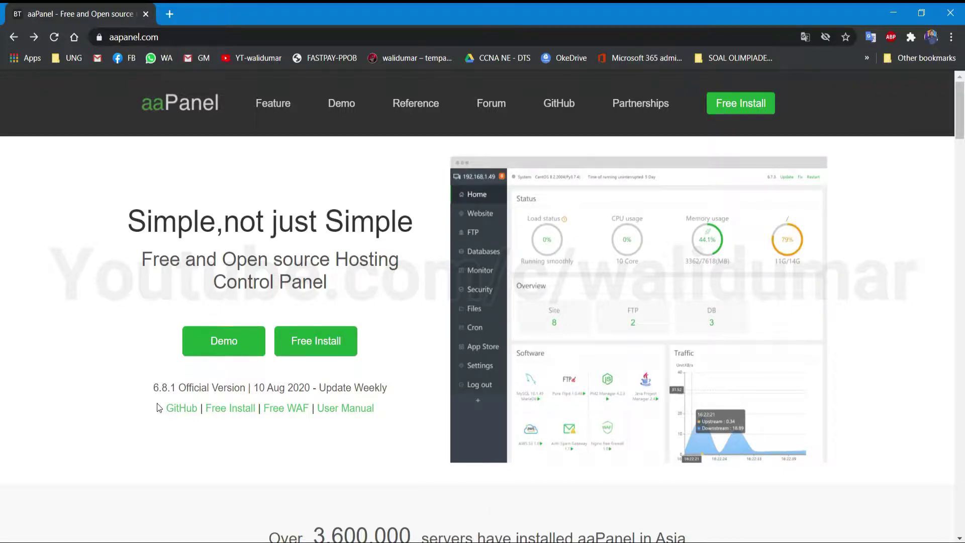
- Open the aaPanel live demo from aapanel.com and log in to the demo panel
scroll(159, 407, down, 4)
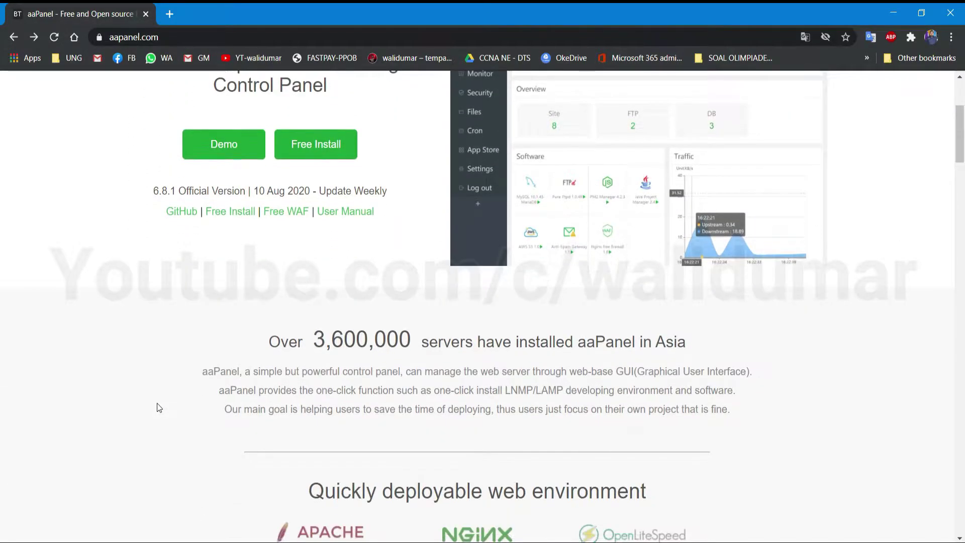
scroll(159, 407, down, 5)
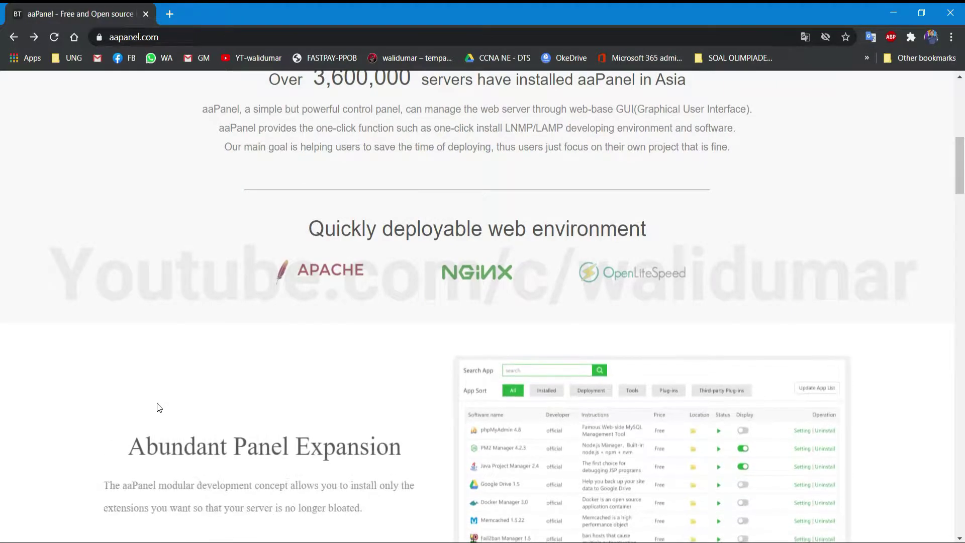
scroll(159, 407, up, 3)
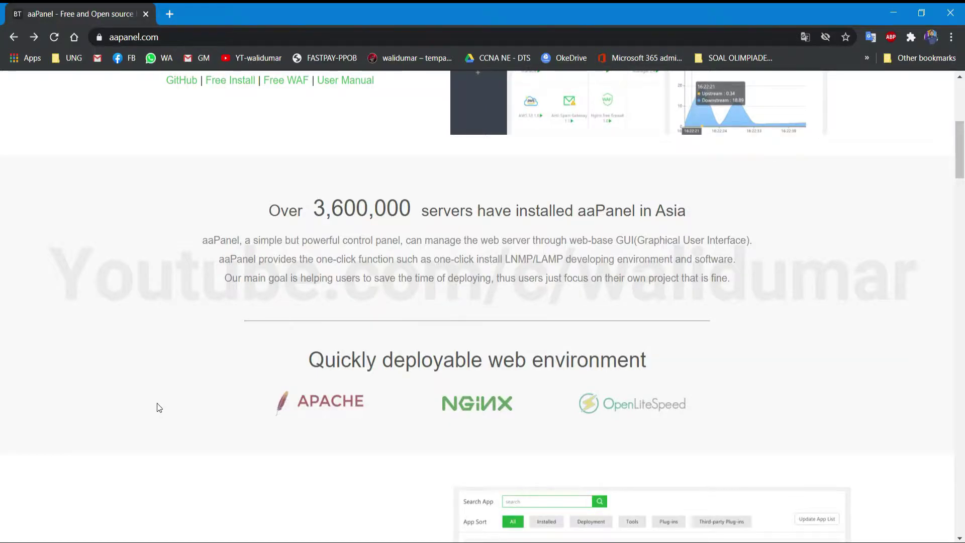
scroll(159, 408, down, 7)
scroll(158, 408, up, 5)
scroll(159, 407, up, 9)
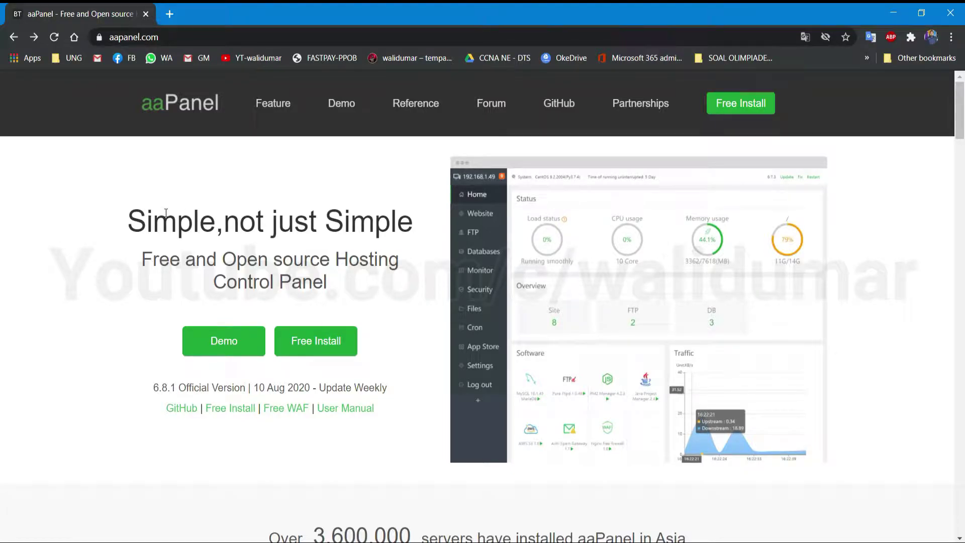
click(245, 347)
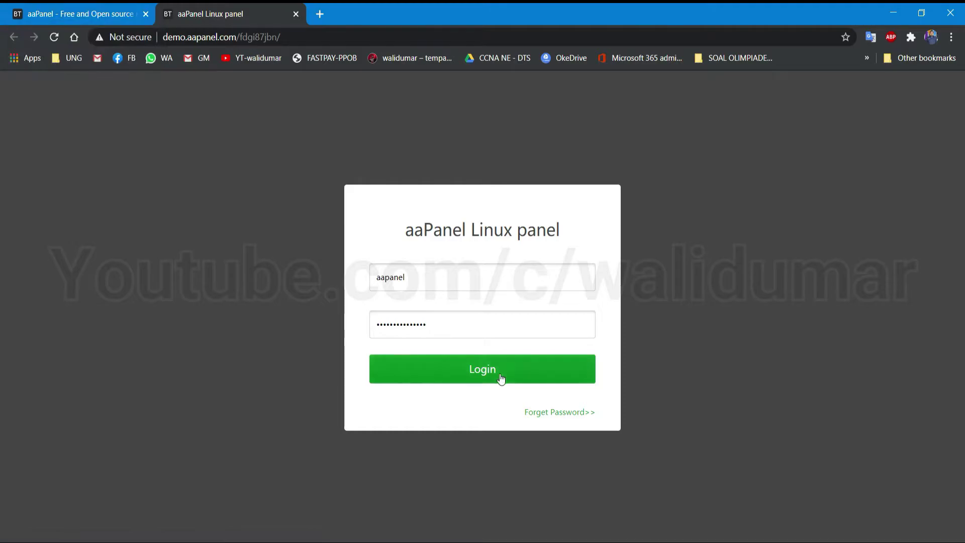
click(500, 378)
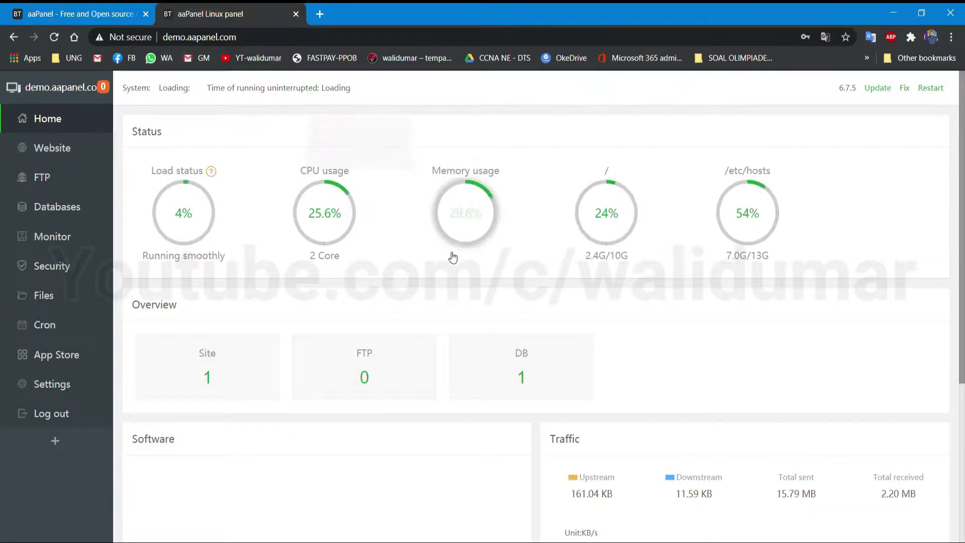
- Scroll through the demo dashboard's status gauges, overview counts, software and traffic sections
scroll(500, 383, down, 5)
scroll(502, 388, up, 4)
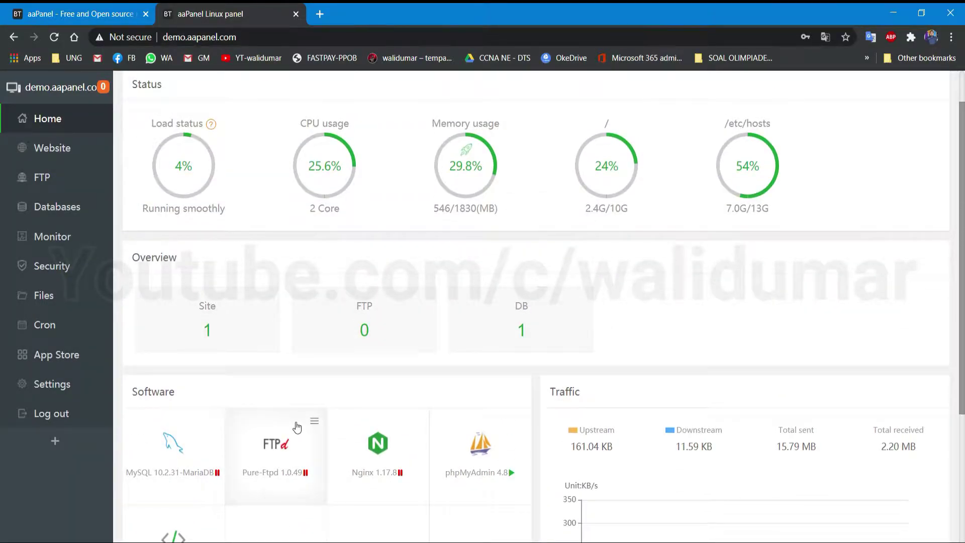
scroll(258, 335, down, 3)
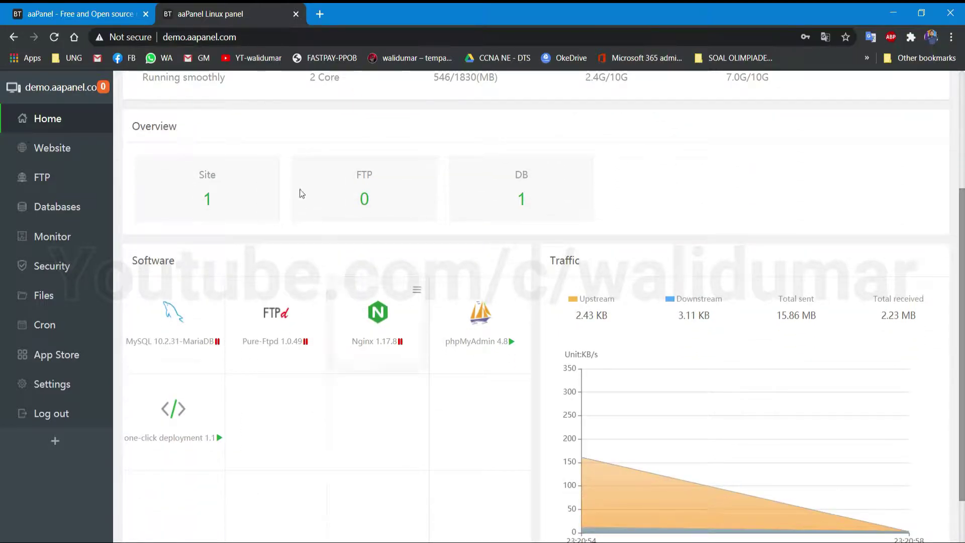
scroll(212, 257, up, 4)
scroll(526, 359, down, 5)
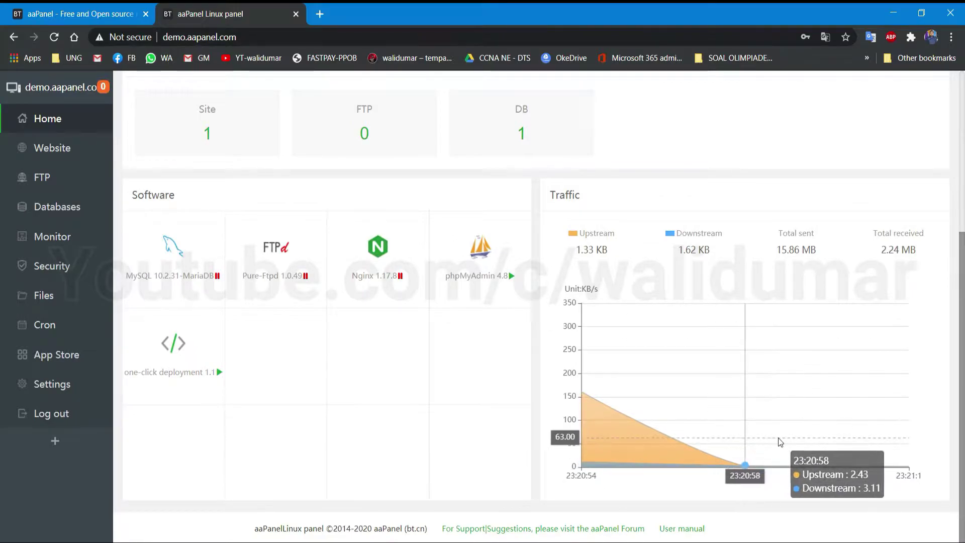
scroll(436, 288, up, 5)
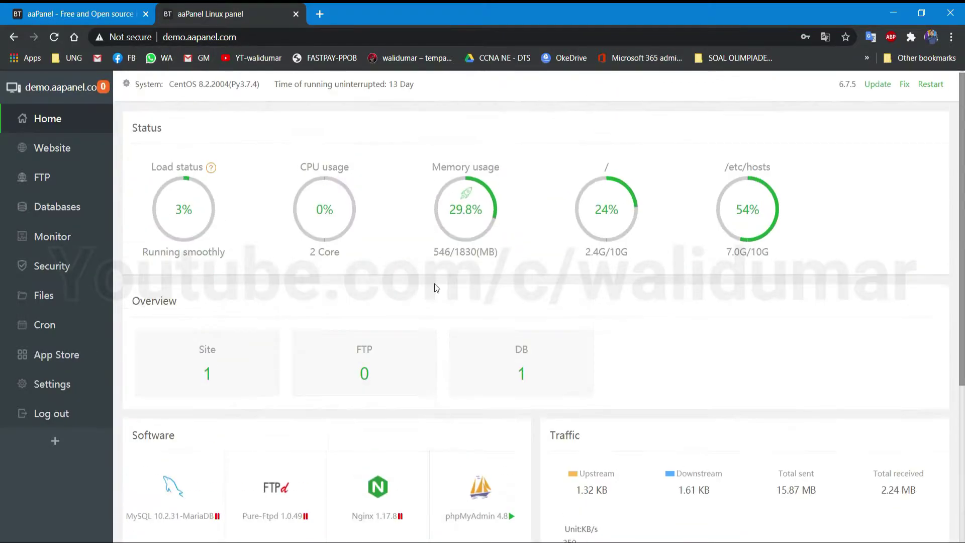
- Browse the Website list and look at the Set default page and Default domain settings
click(35, 148)
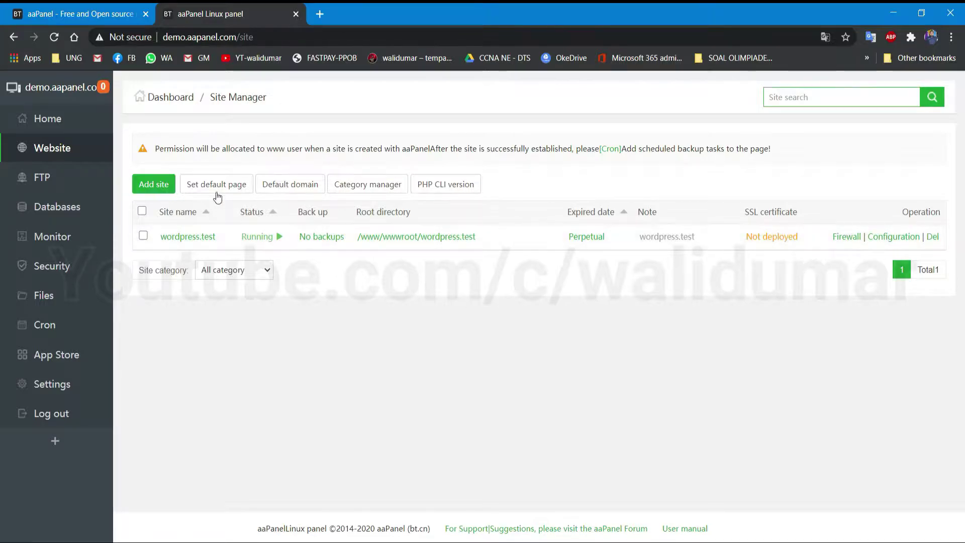
click(199, 186)
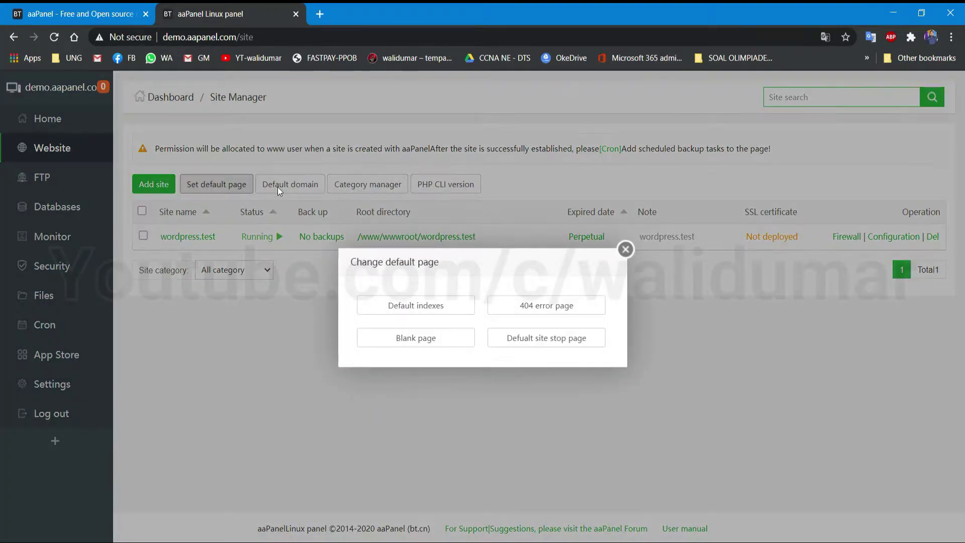
click(625, 249)
click(286, 184)
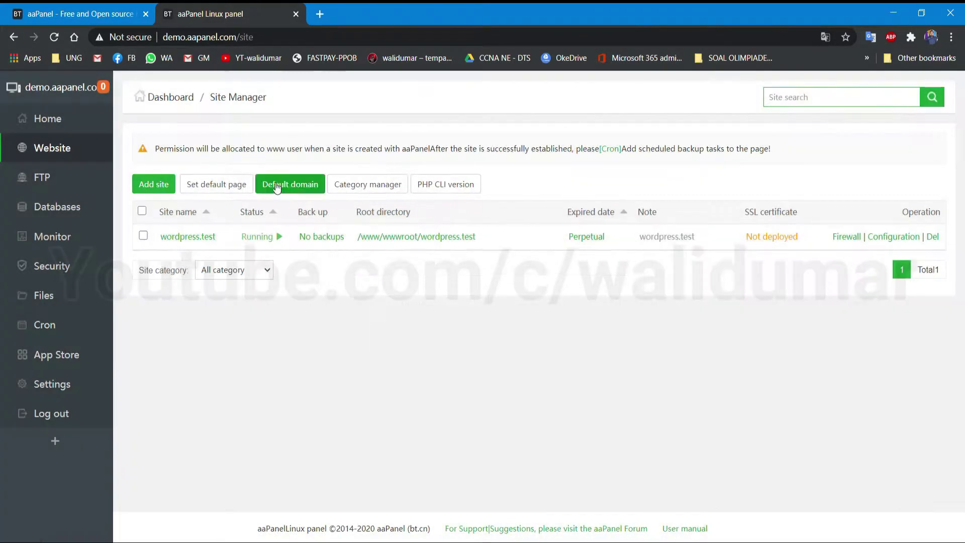
click(648, 251)
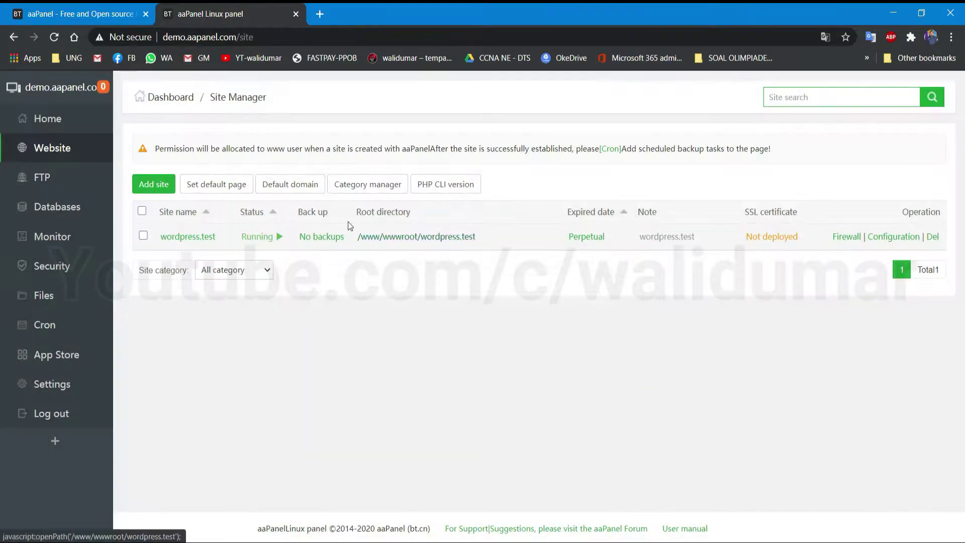
- Visit the FTP and Databases pages, then close the demo panel tab
click(49, 176)
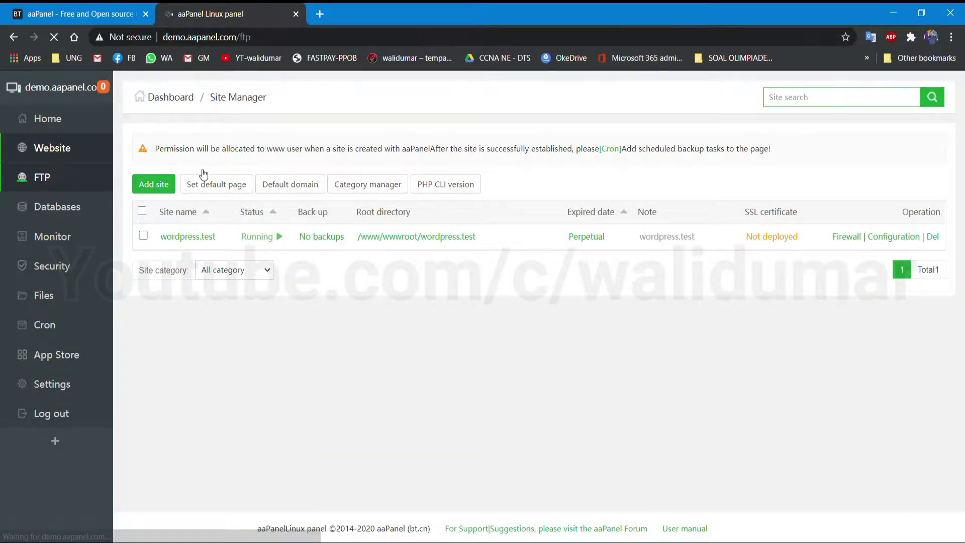
click(30, 215)
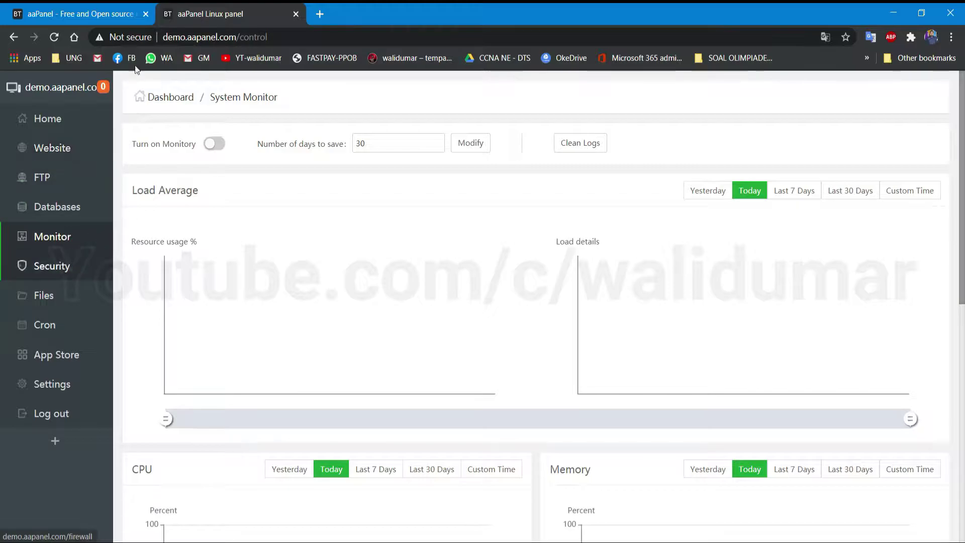
click(296, 14)
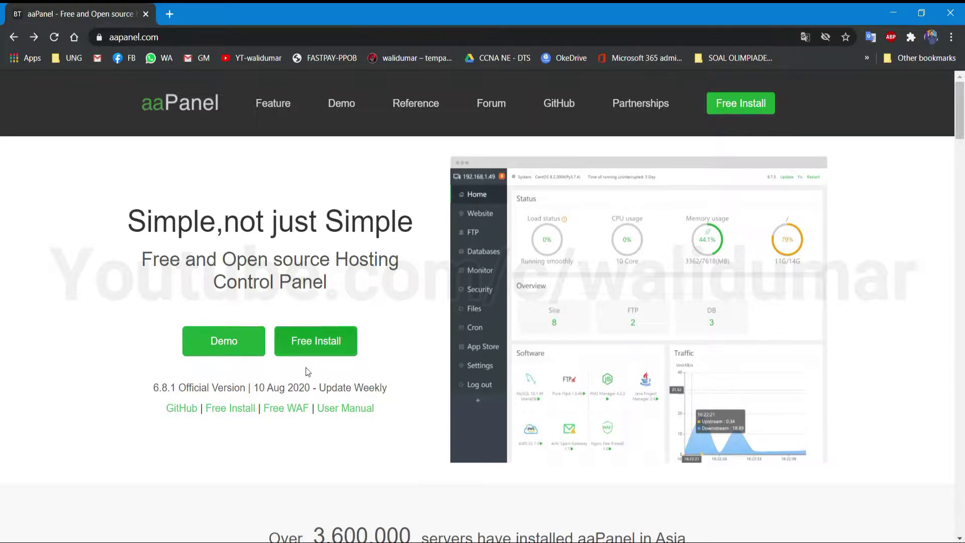
- Scroll the aaPanel homepage down to the Installation section
key(alt+Tab)
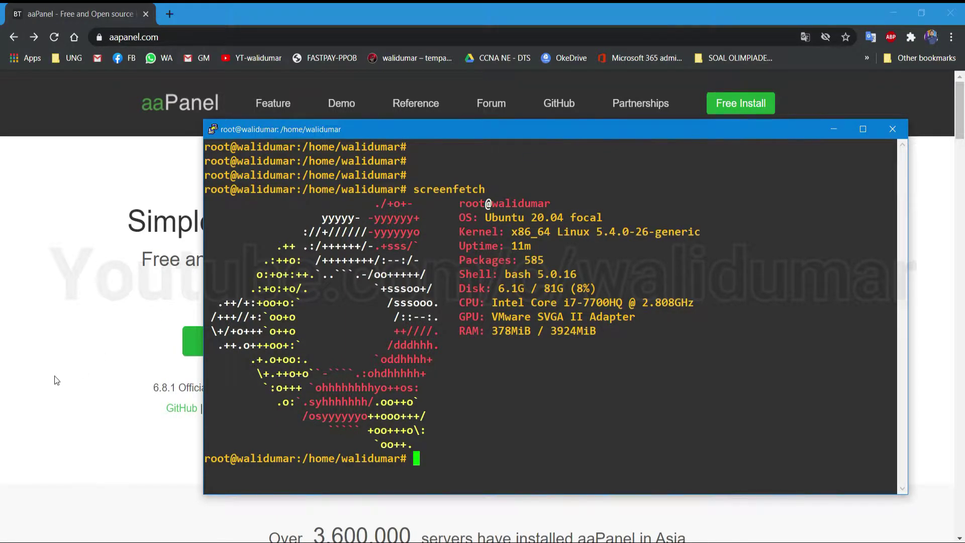
key(alt+Tab)
scroll(26, 384, down, 20)
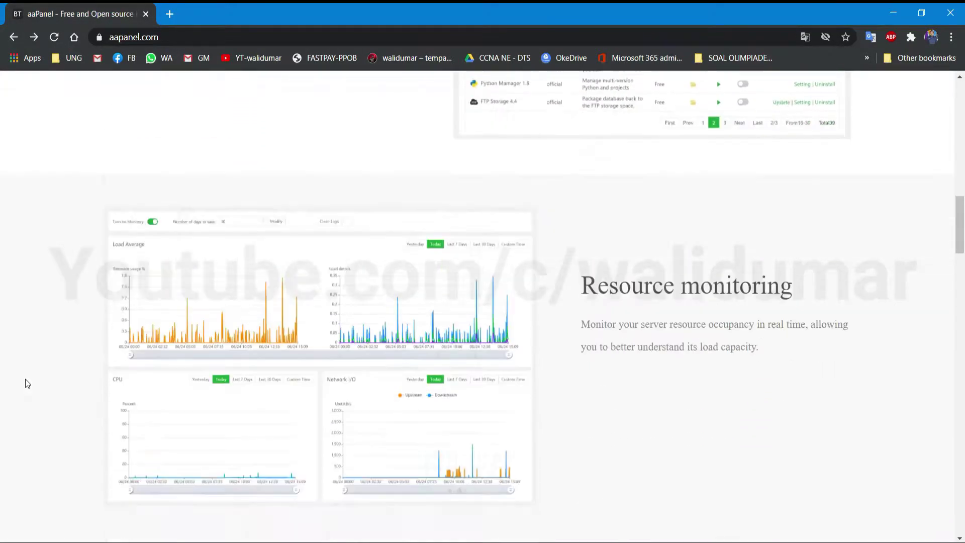
scroll(28, 384, down, 20)
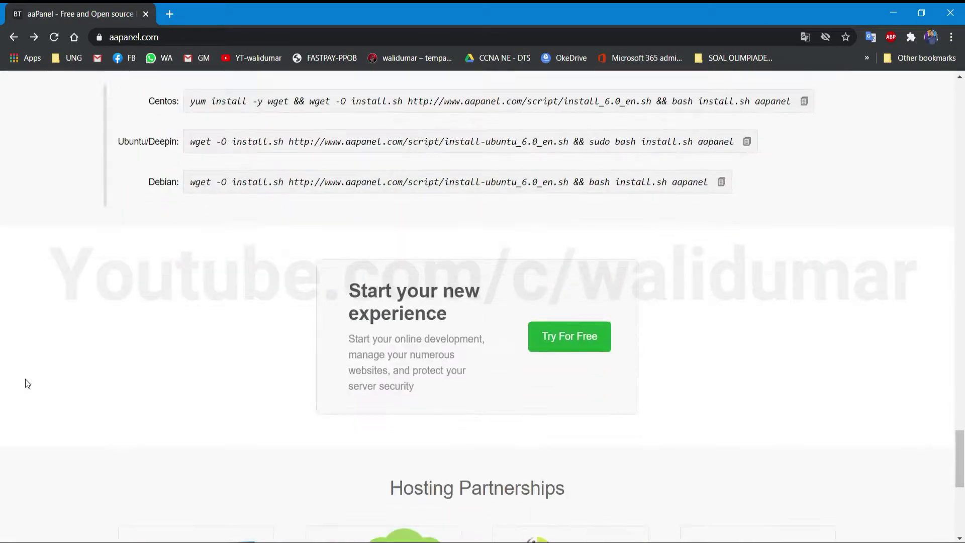
scroll(79, 334, up, 10)
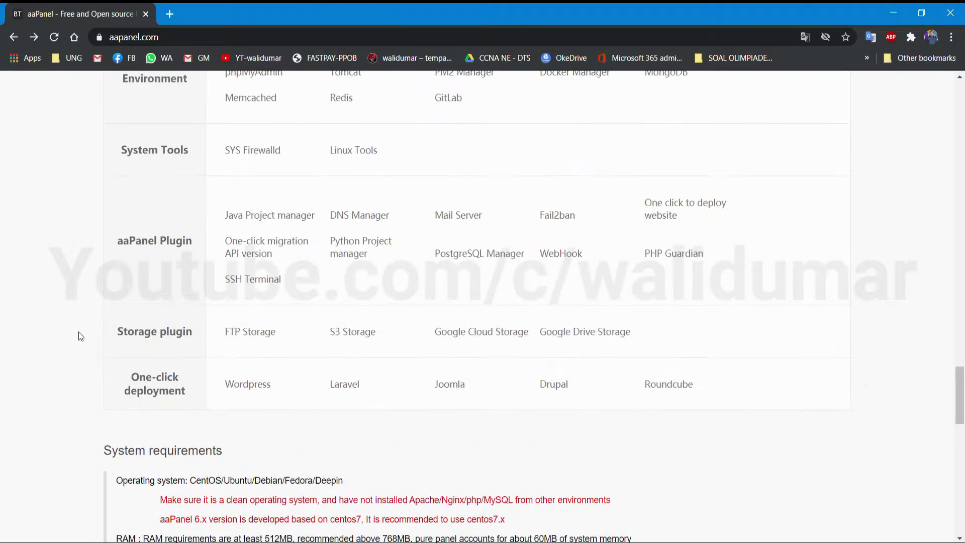
scroll(80, 336, down, 5)
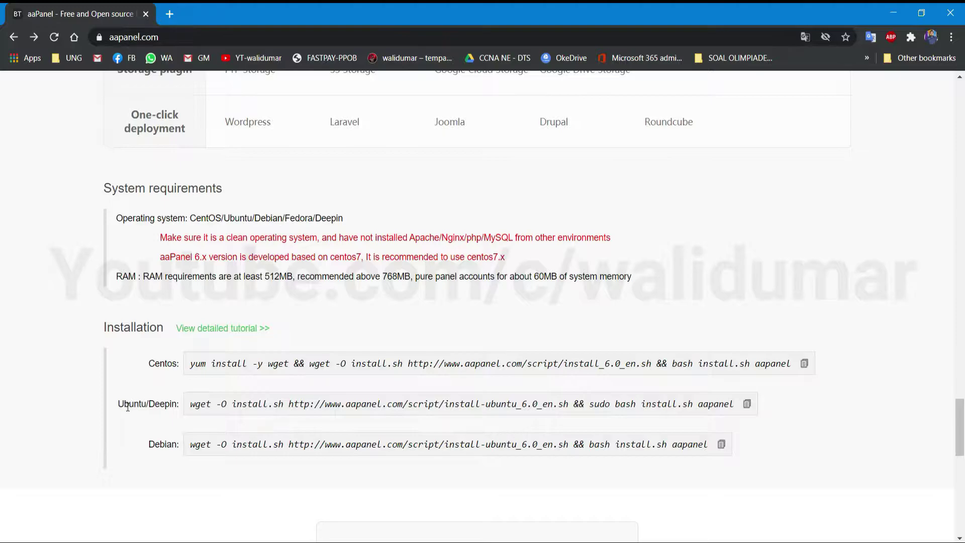
- Copy the Ubuntu/Deepin wget install command and paste it into the PuTTY terminal
drag(192, 401, 759, 393)
key(ctrl+c)
right_click(712, 405)
click(714, 414)
key(alt+Tab)
right_click(412, 371)
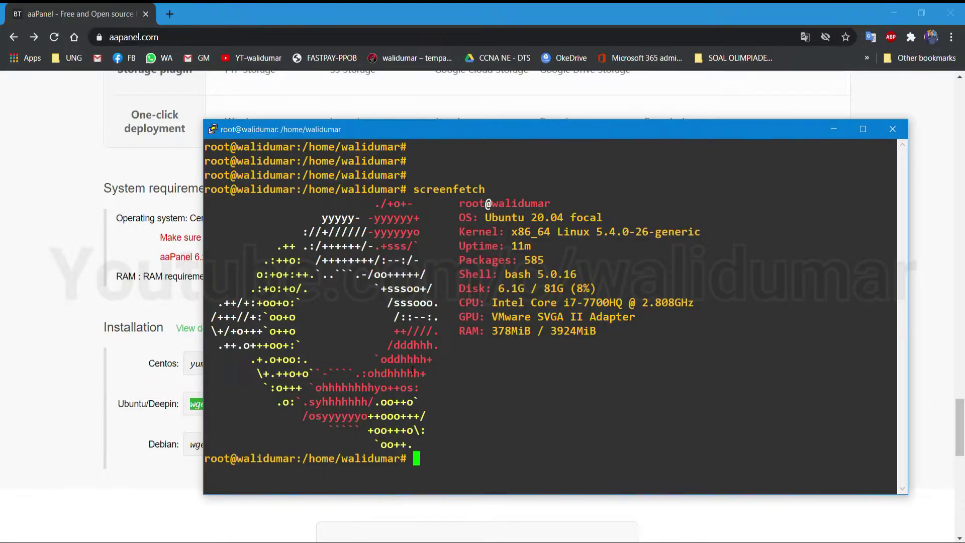
key(Return)
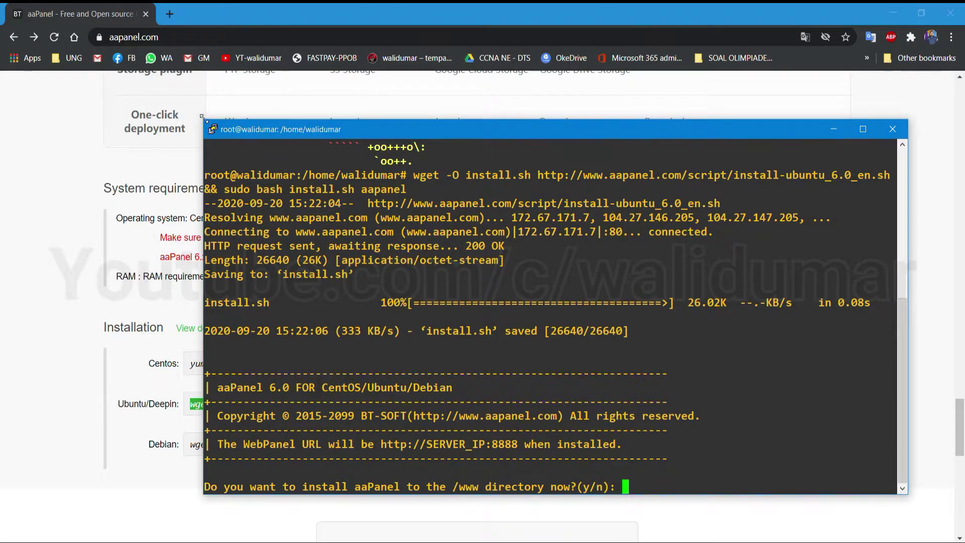
drag(205, 124, 74, 81)
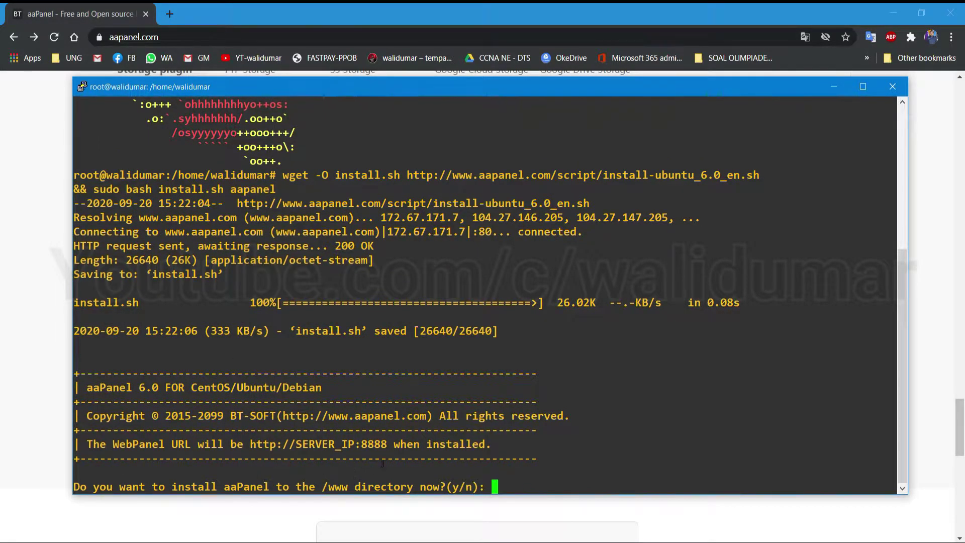
text(y)
drag(297, 444, 362, 444)
triple_click(372, 445)
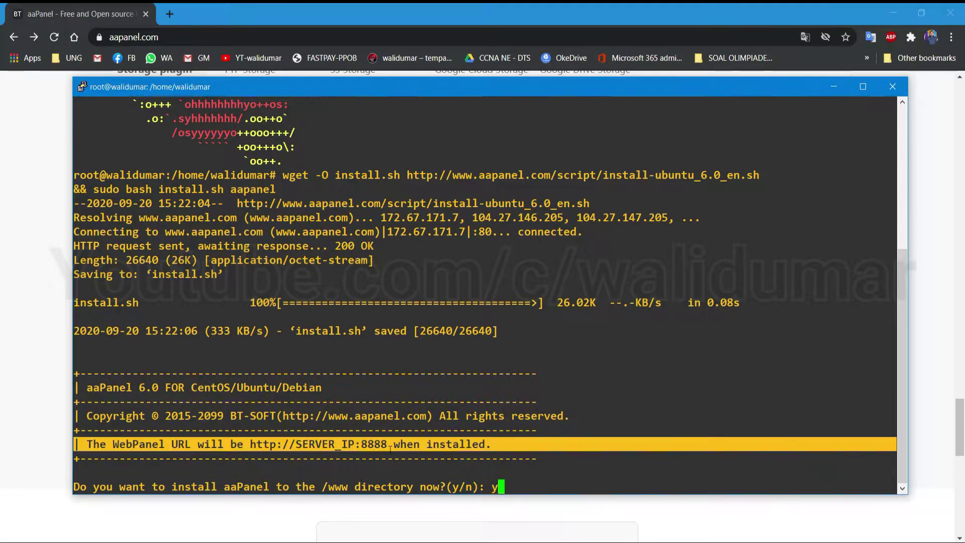
click(385, 447)
key(Return)
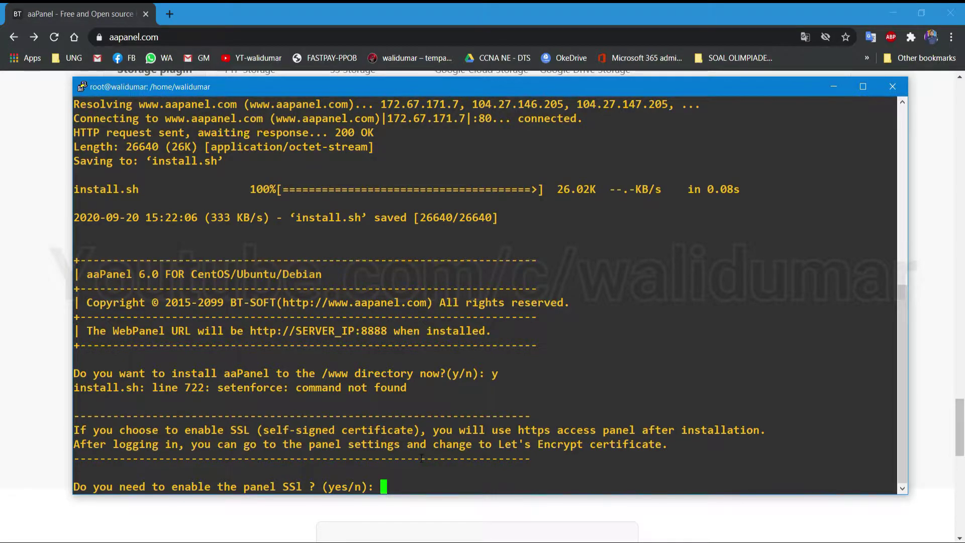
- Answer n to panel SSL and wait until the install prints the port 8888 URLs and login details
text(n)
key(Return)
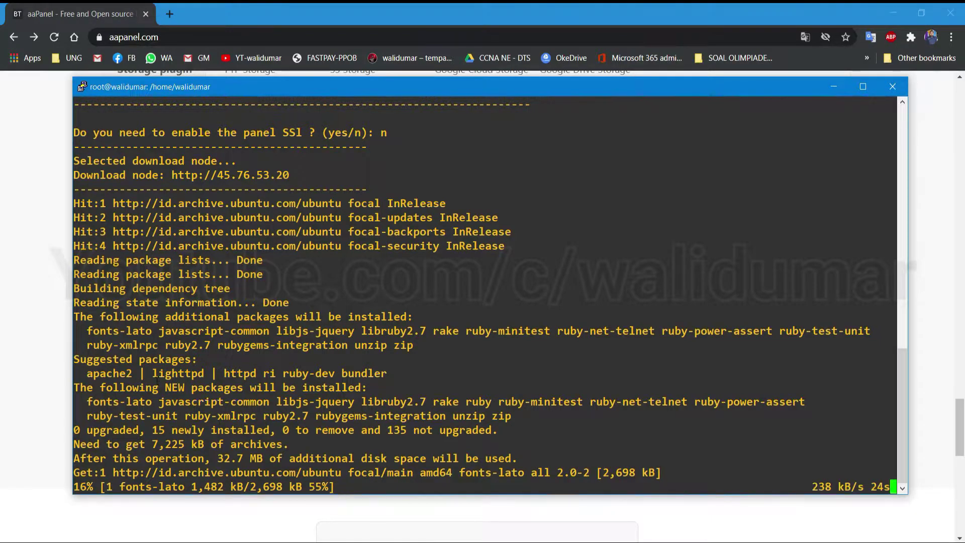
drag(150, 373, 894, 373)
click(253, 373)
double_click(254, 345)
click(254, 345)
click(254, 344)
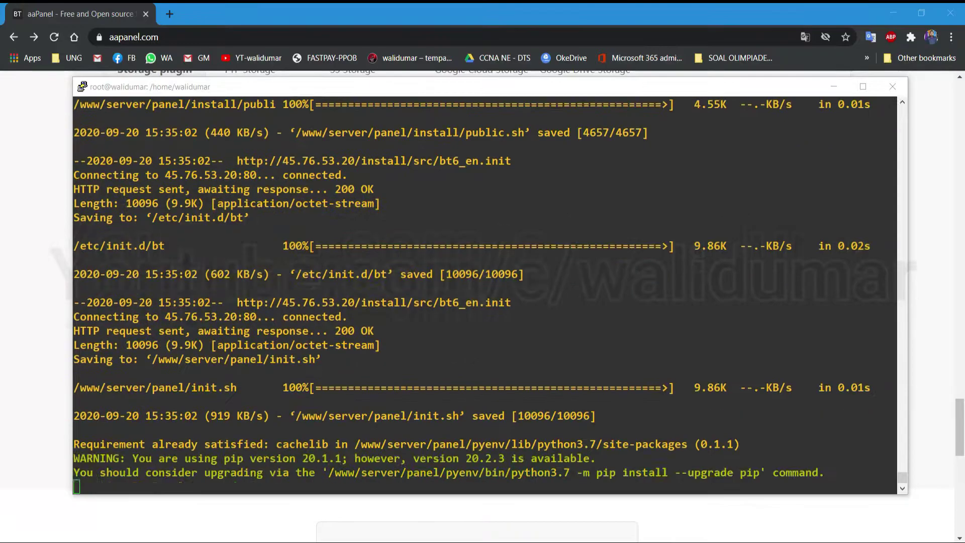
click(345, 290)
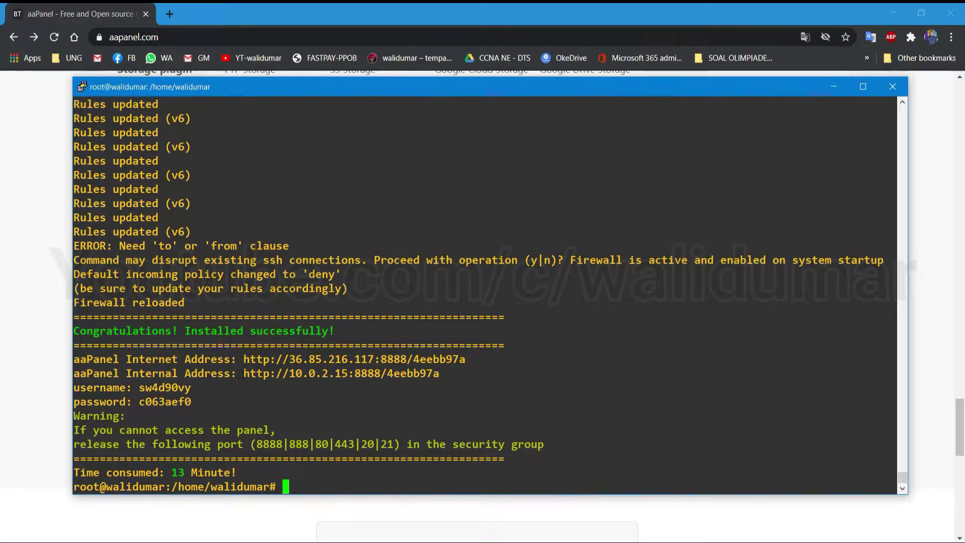
- Copy the 10.0.2.15:8888 internal panel address from PuTTY and load it in a new Chrome tab
drag(241, 374, 435, 372)
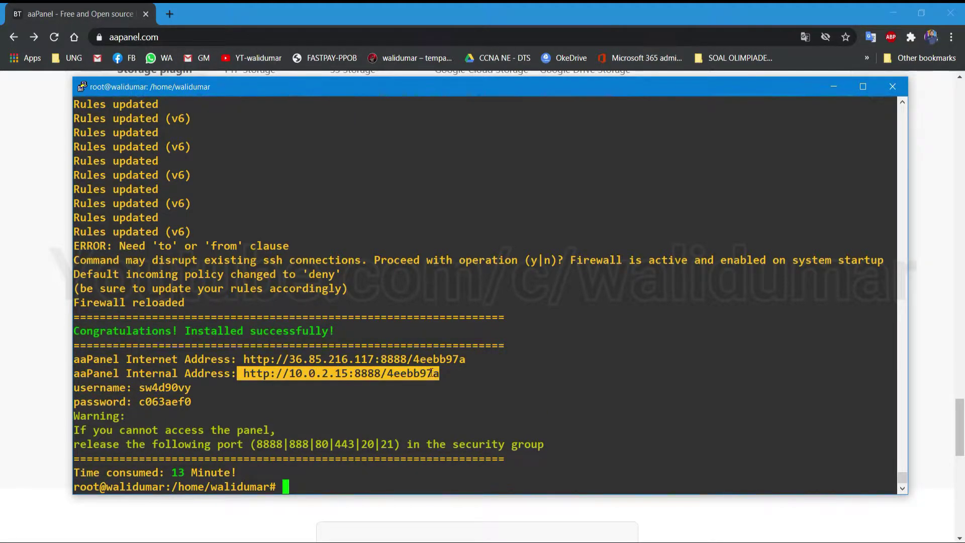
right_click(433, 373)
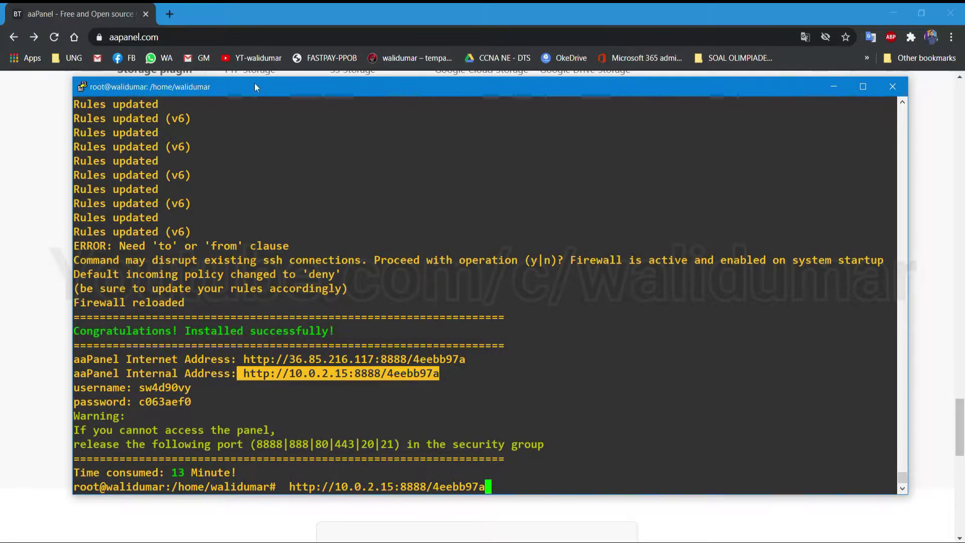
click(171, 15)
text(http://10.0.2.15:8888/4eebb97a)
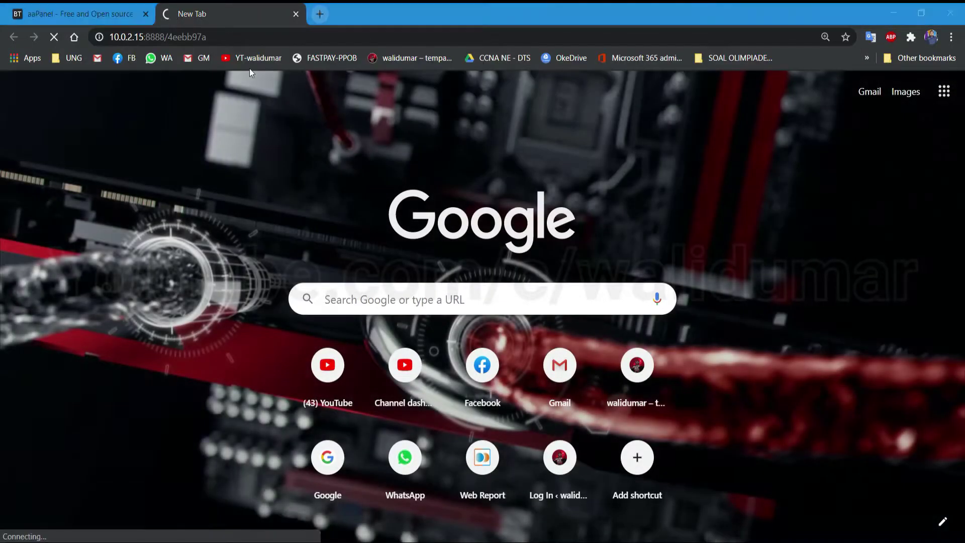
key(alt+Tab)
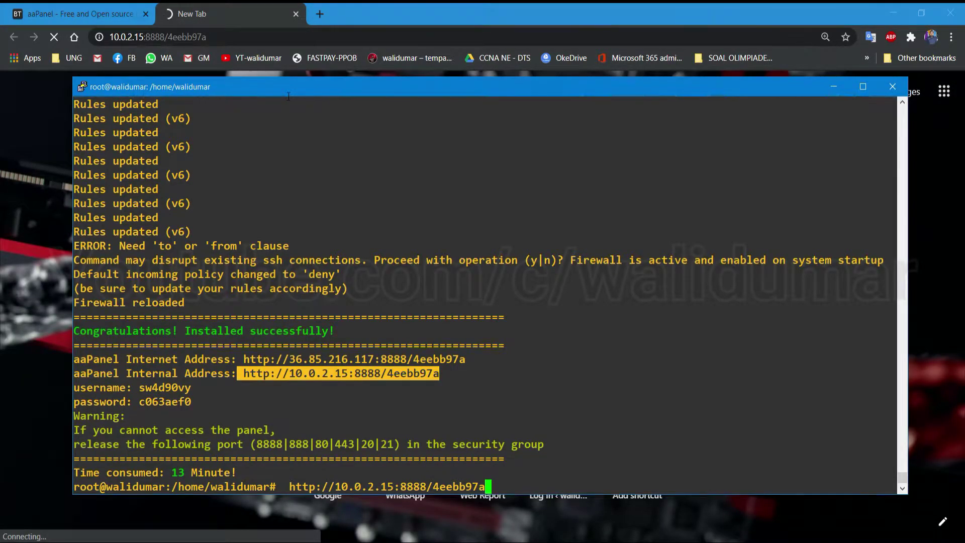
click(248, 367)
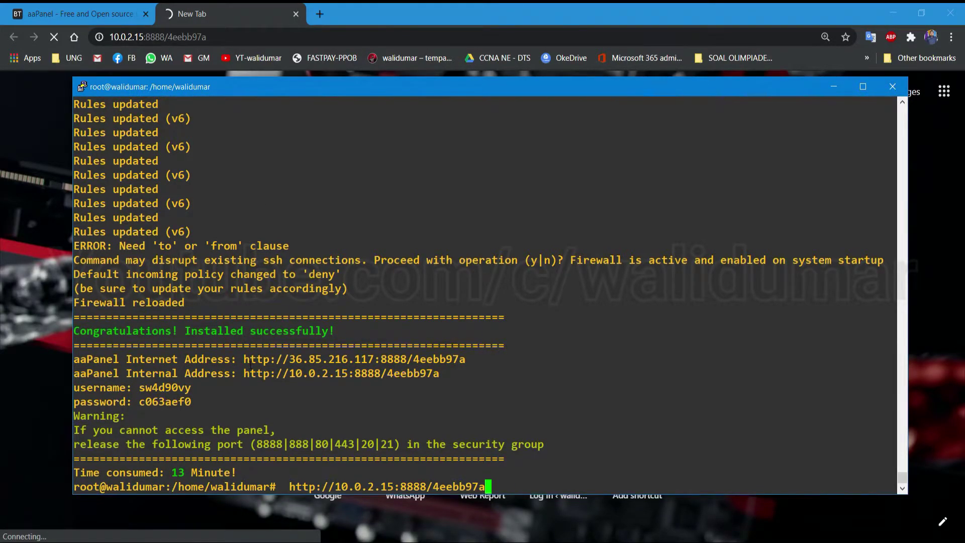
drag(245, 374, 436, 373)
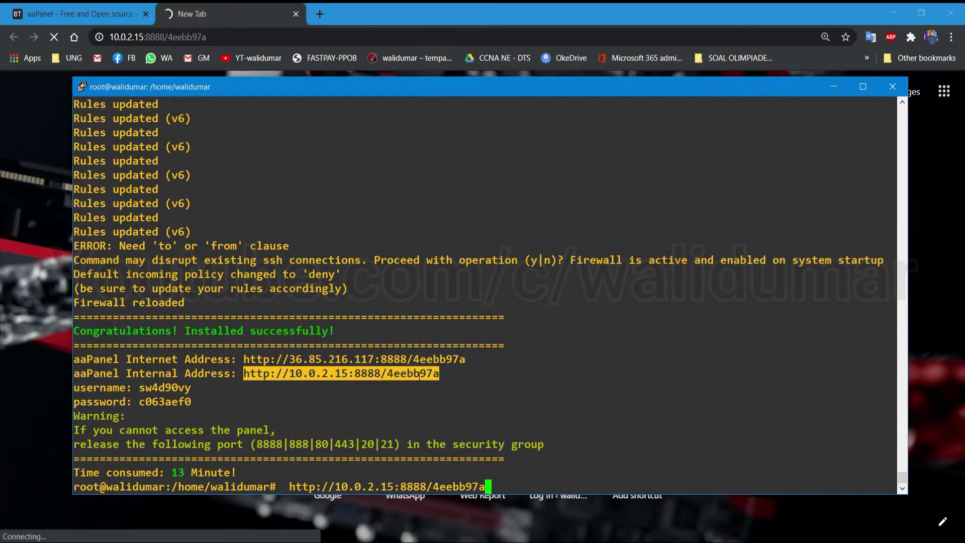
right_click(418, 376)
drag(197, 37, 205, 38)
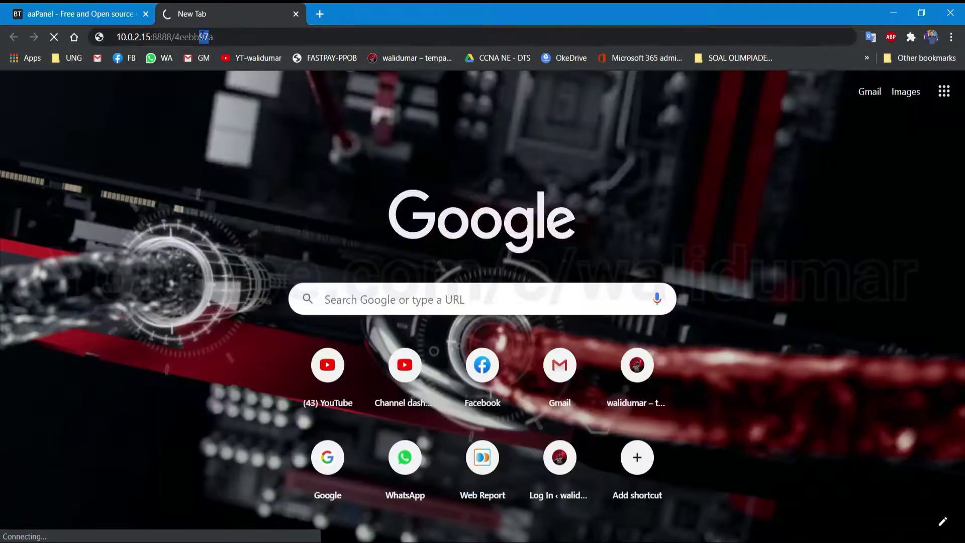
key(ctrl+t)
text(http://10.0.2.15:8888/4eebb97a)
key(Return)
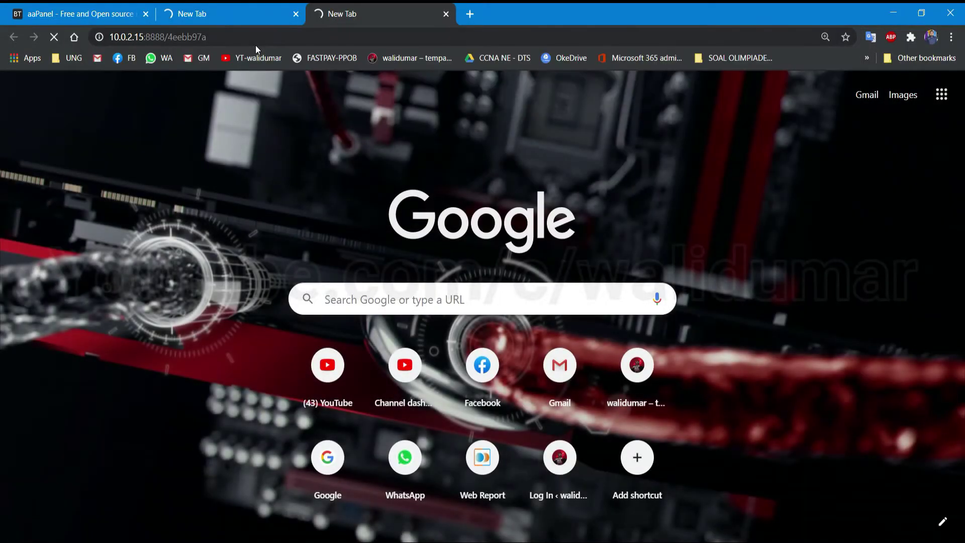
click(296, 14)
- Run ip a in PuTTY to find the server's 192.168.56.125 address
key(alt+Tab)
key(ctrl+c)
text(ip a)
key(Return)
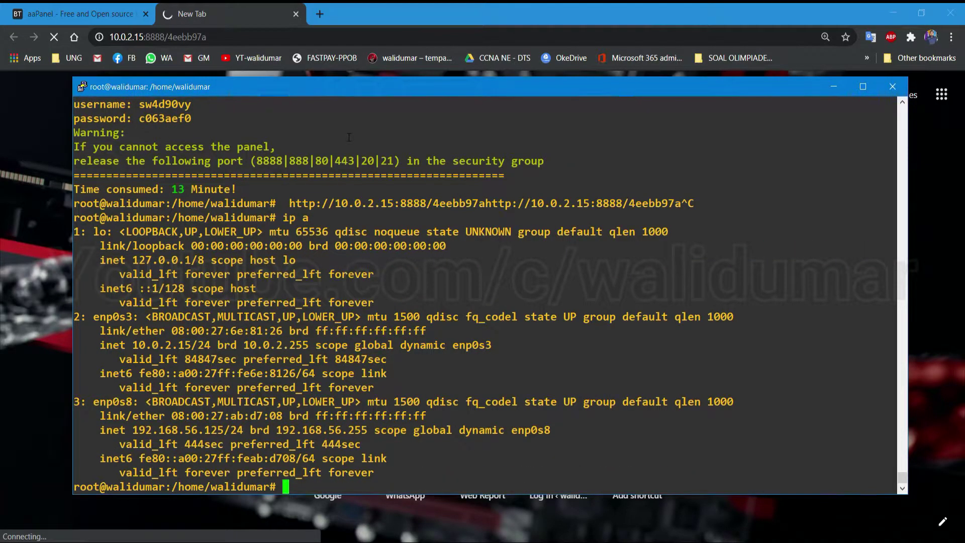
click(303, 39)
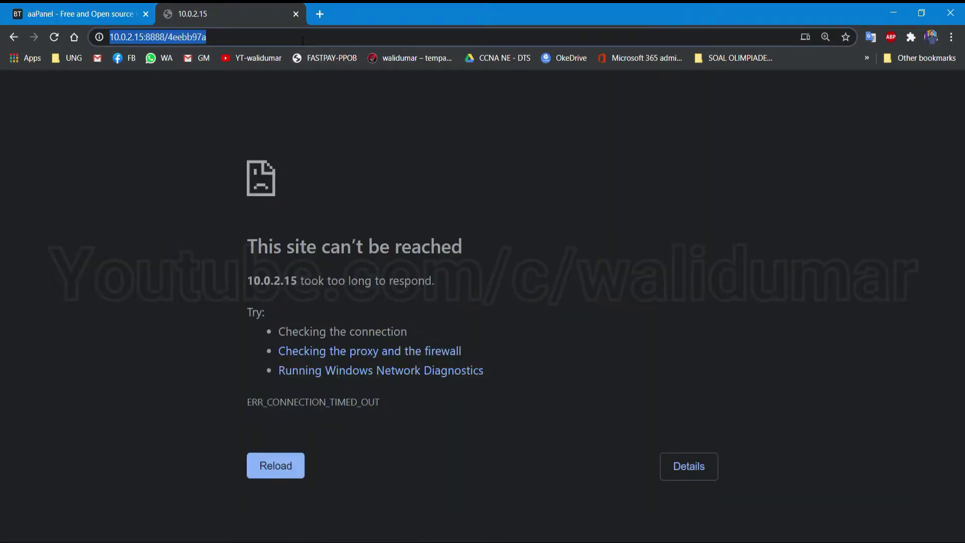
- Replace 10.0.2.15 with 192.168.56.125 in the address bar and load the port 8888 login page
key(Home)
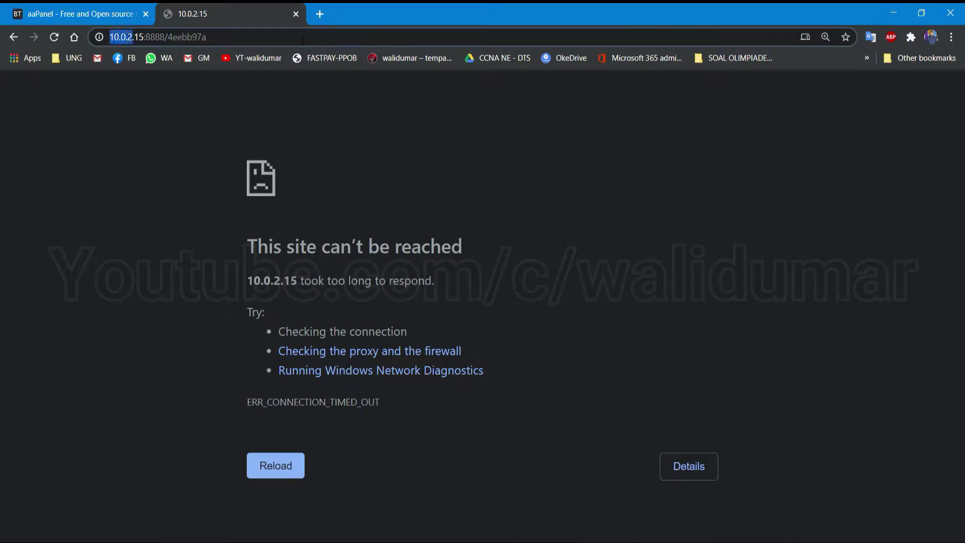
key(shift+Right)
text(192.168.)
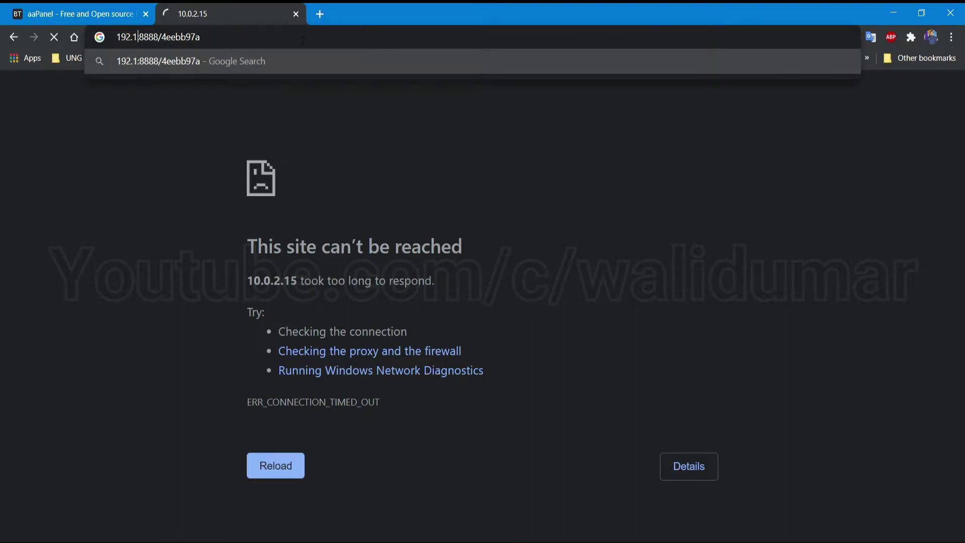
text(56.)
key(alt+Tab)
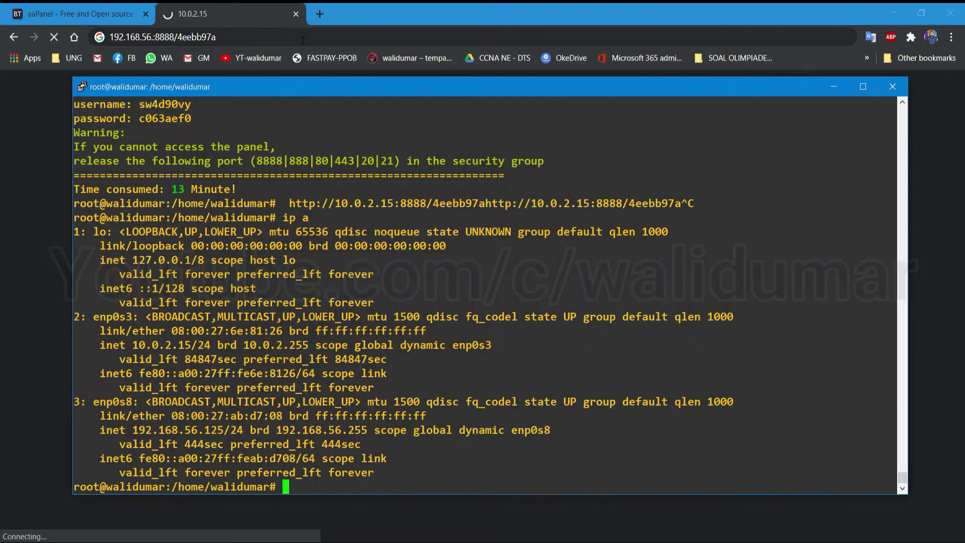
key(alt+Tab)
text(125)
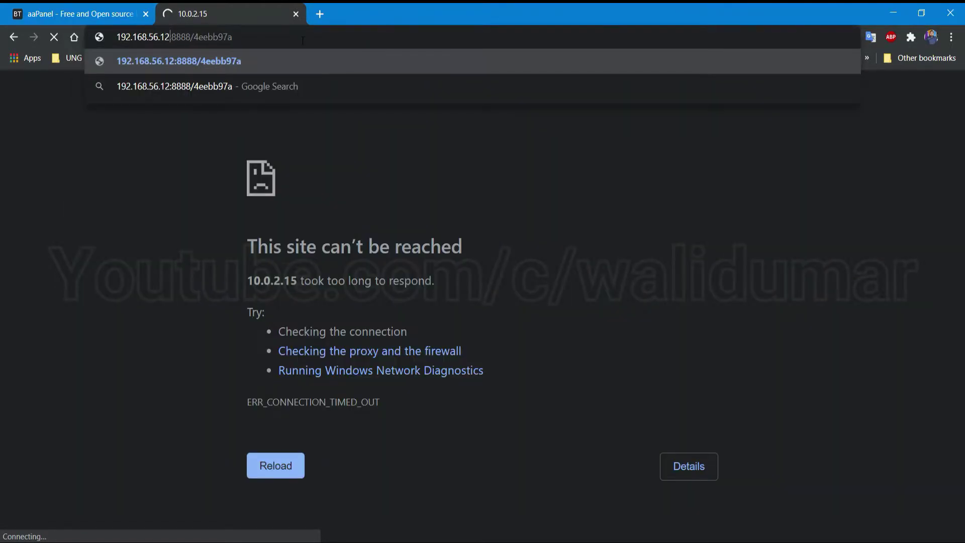
key(Return)
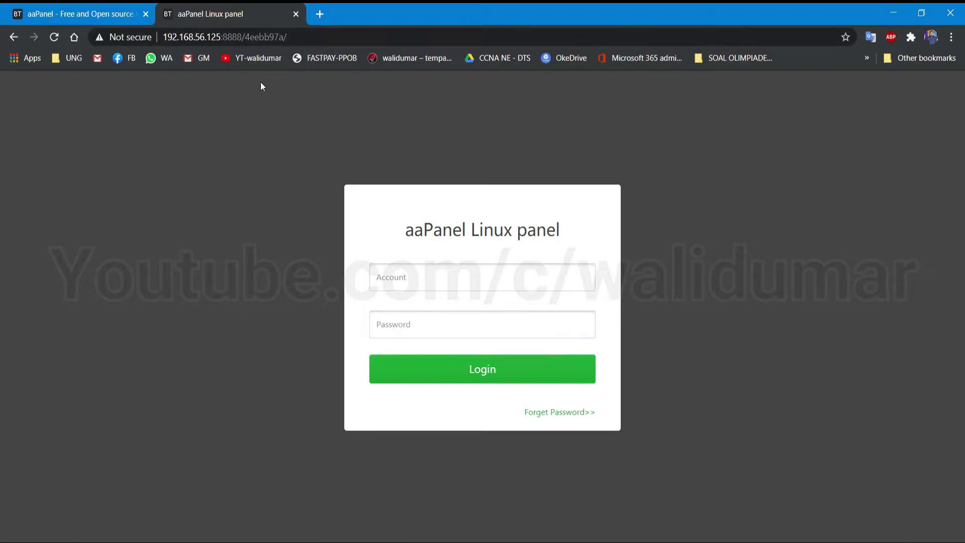
- Copy the panel username from PuTTY's install output into the Account field
key(alt+Tab)
scroll(358, 374, up, 5)
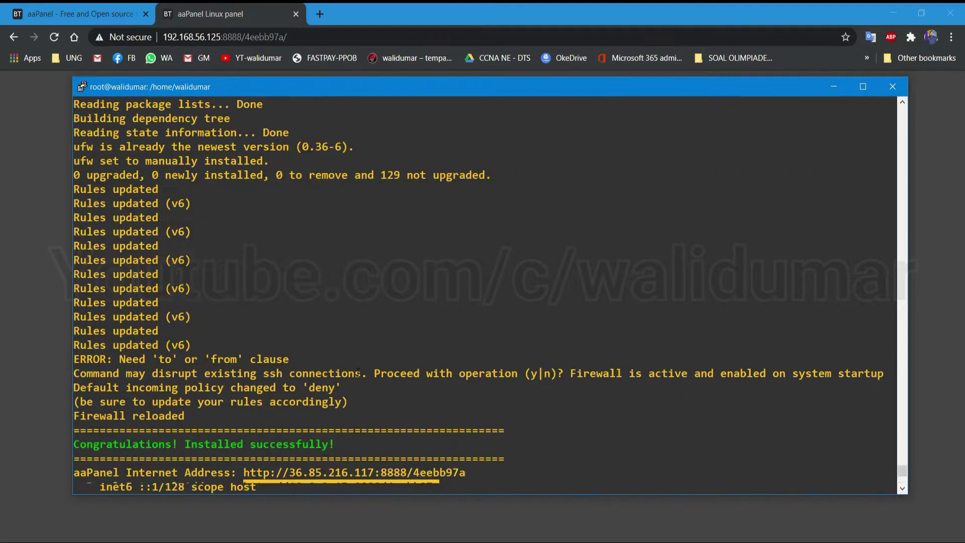
double_click(155, 302)
right_click(154, 302)
key(alt+Tab)
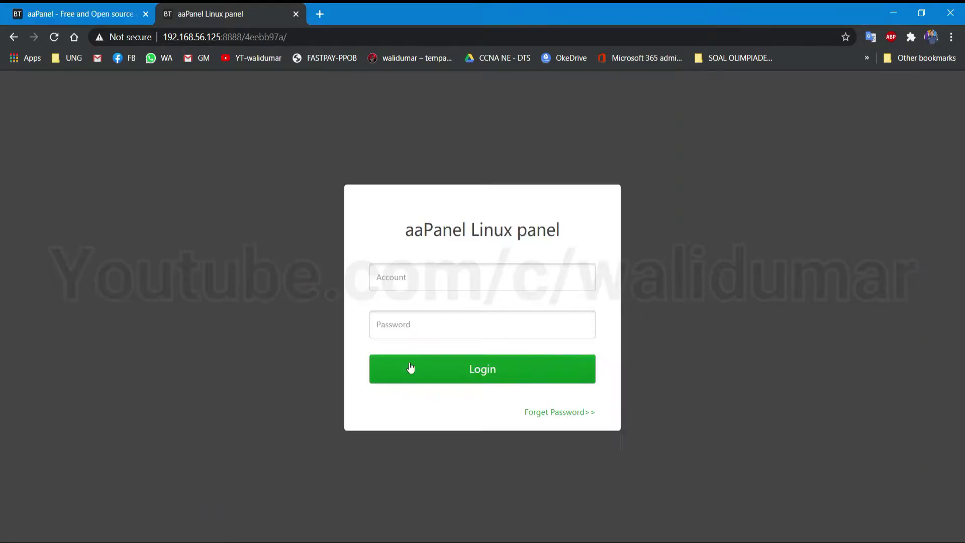
click(424, 277)
text(sw4d90vy)
- Copy the panel password into the Password field and log in
key(alt+Tab)
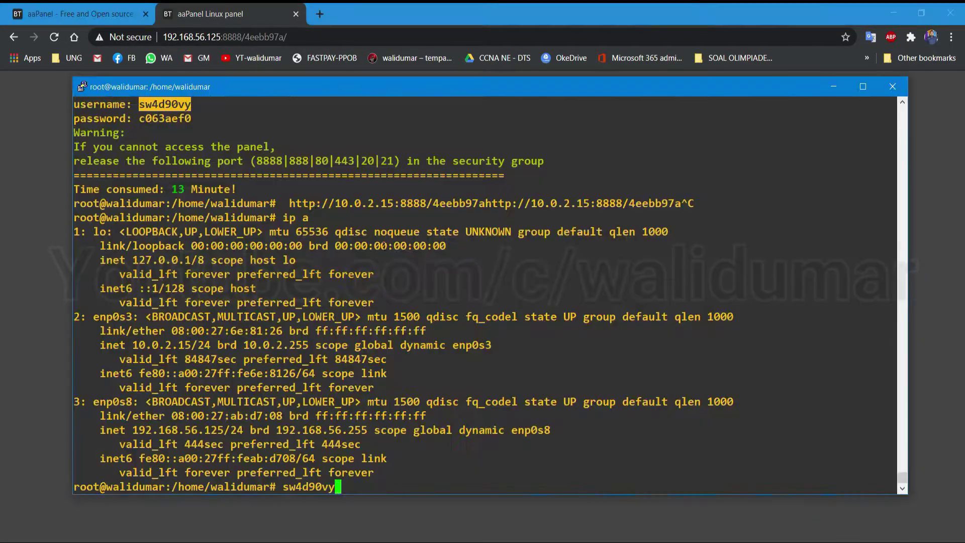
double_click(167, 118)
right_click(167, 119)
key(alt+Tab)
click(543, 334)
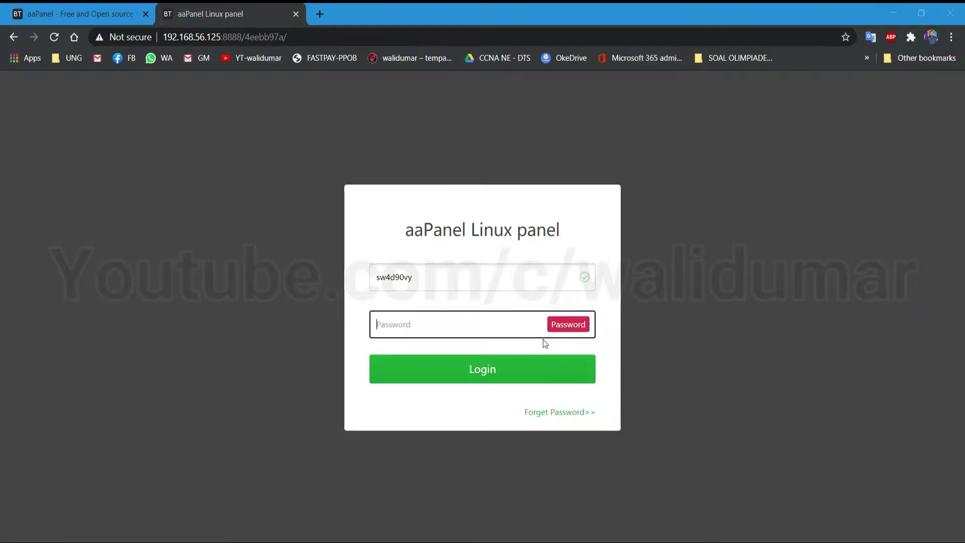
key(ctrl+v)
click(520, 373)
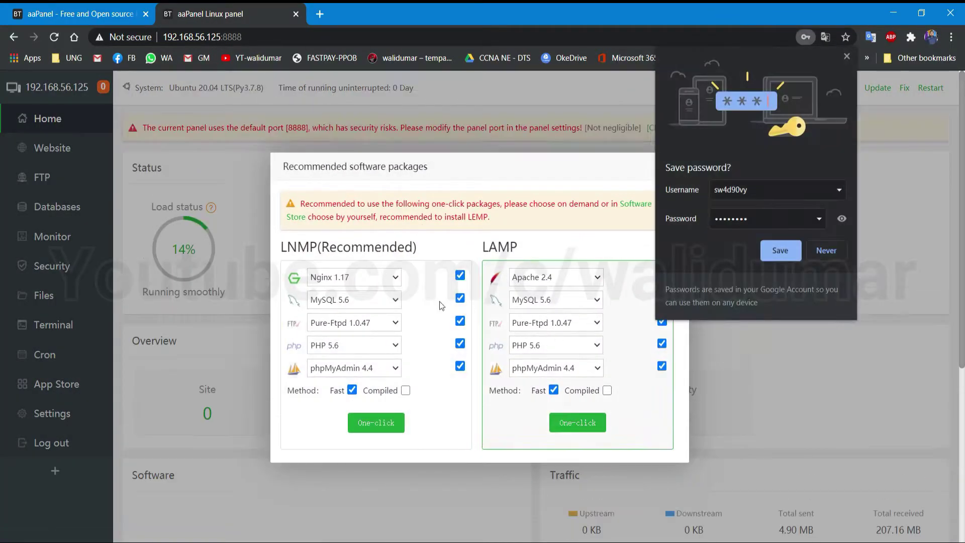
- Dismiss the save-password prompt and review the Nginx and Pure-Ftpd version options
click(789, 249)
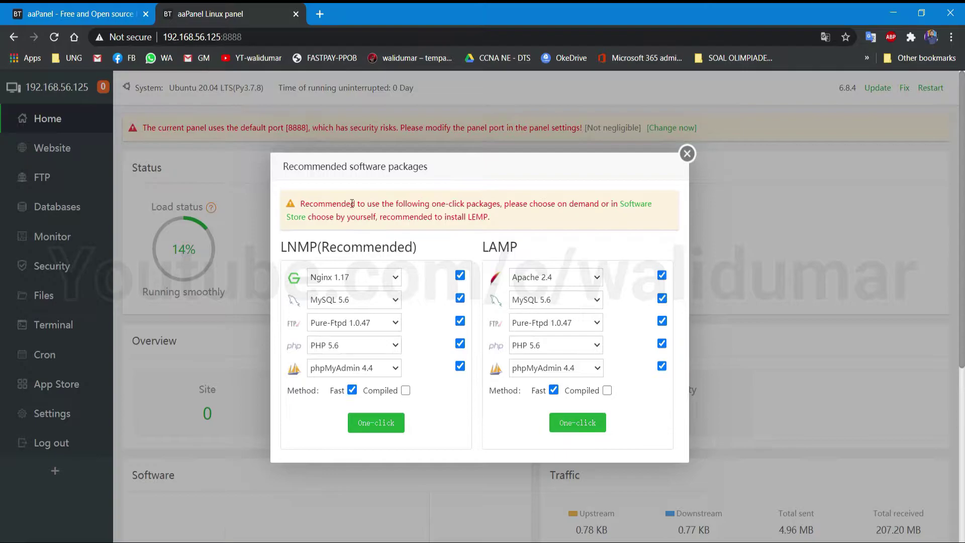
click(357, 276)
click(357, 276)
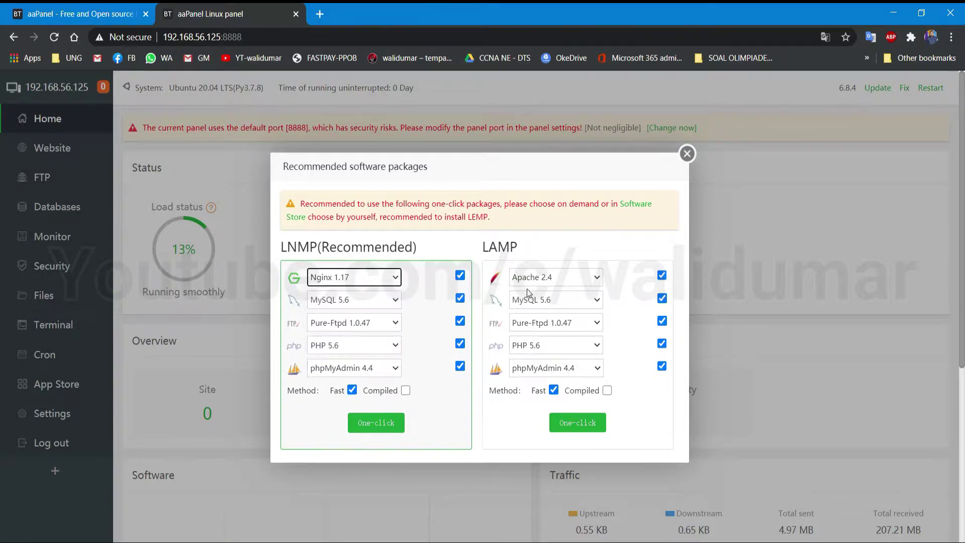
click(423, 250)
triple_click(363, 247)
click(378, 323)
click(378, 324)
- Choose PHP 7.3 and phpMyAdmin 4.7 for LNMP and start the One-click install
click(364, 345)
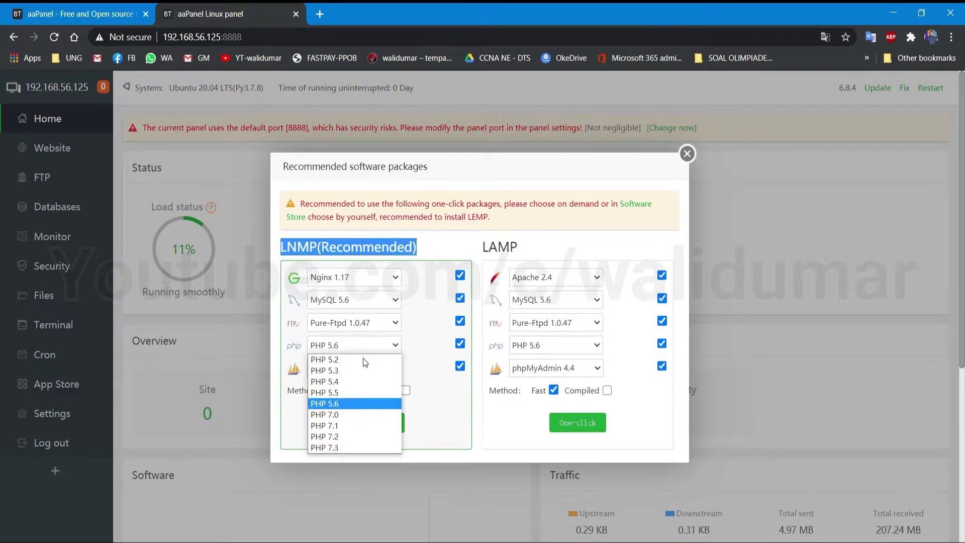
click(366, 449)
click(340, 369)
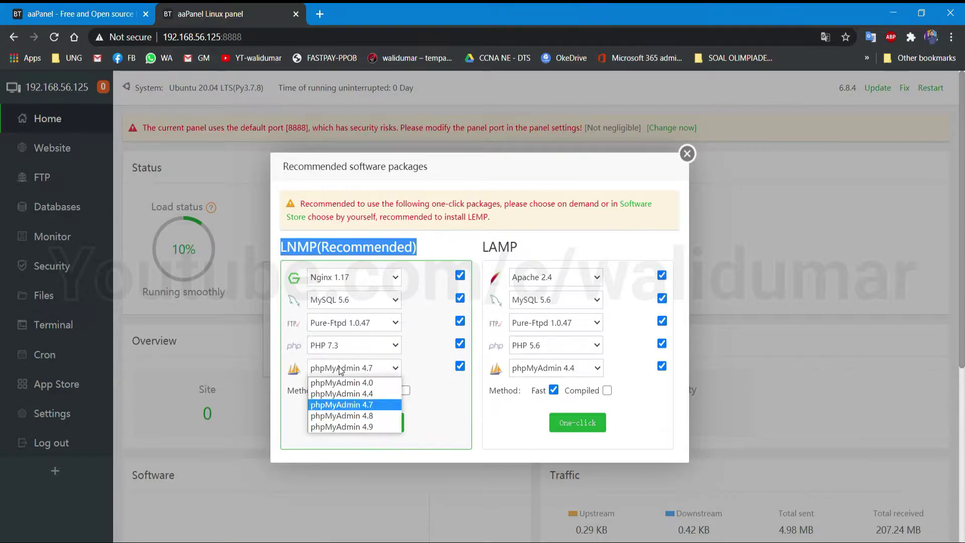
click(359, 405)
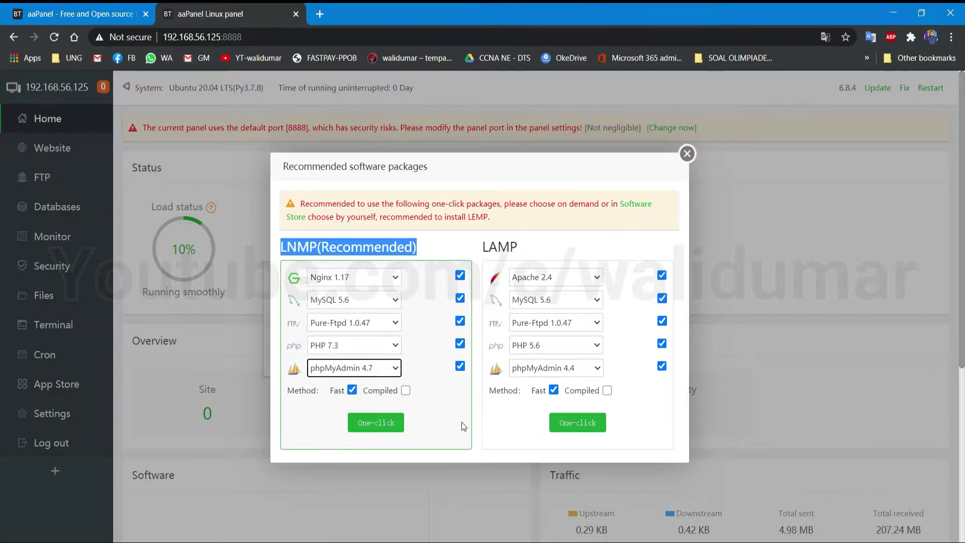
click(478, 429)
click(375, 423)
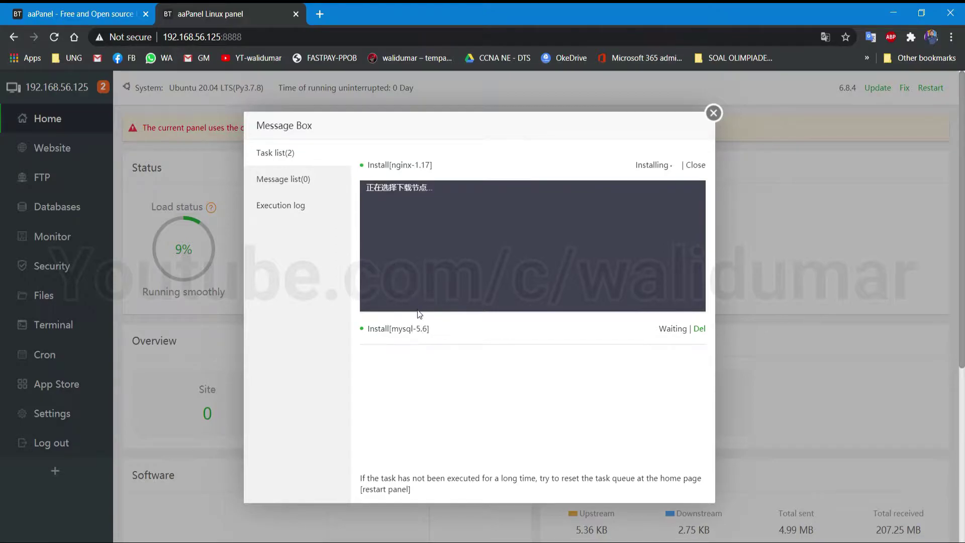
- Check the Message list and Task list with the nginx install log, then close the Message Box
click(289, 180)
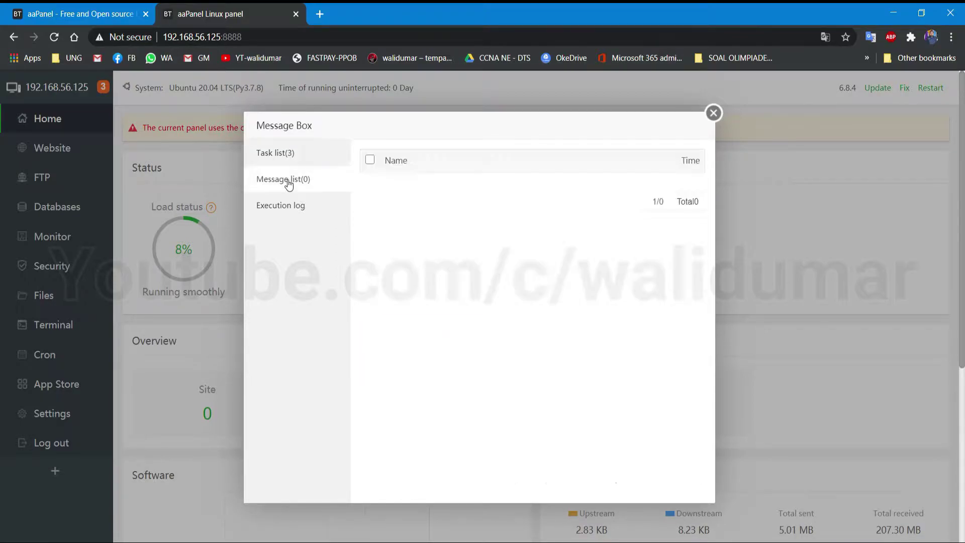
click(273, 154)
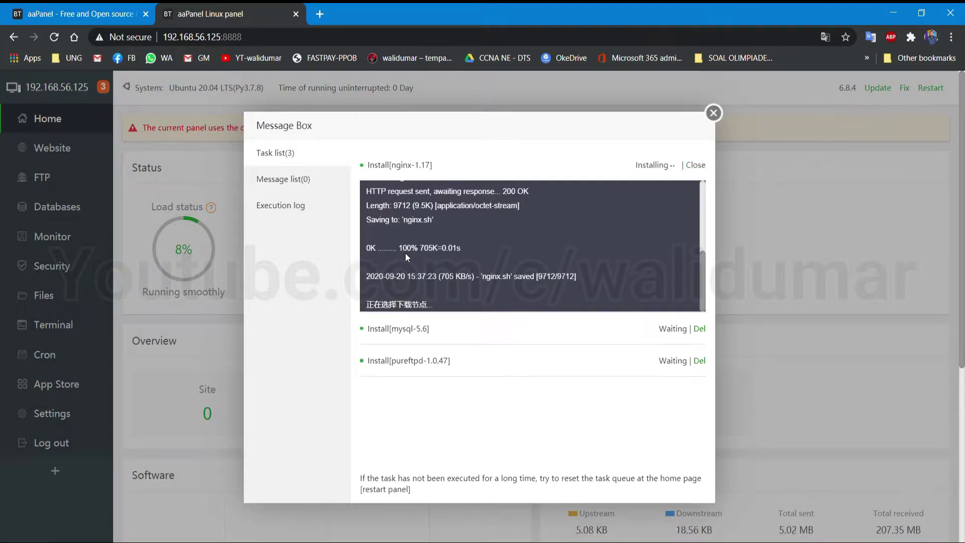
scroll(405, 252, down, 5)
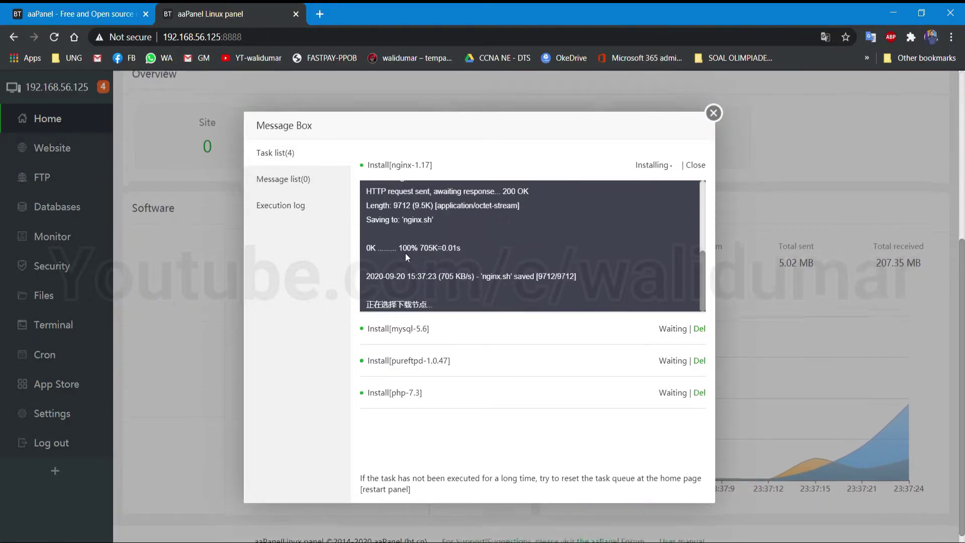
scroll(405, 252, down, 1)
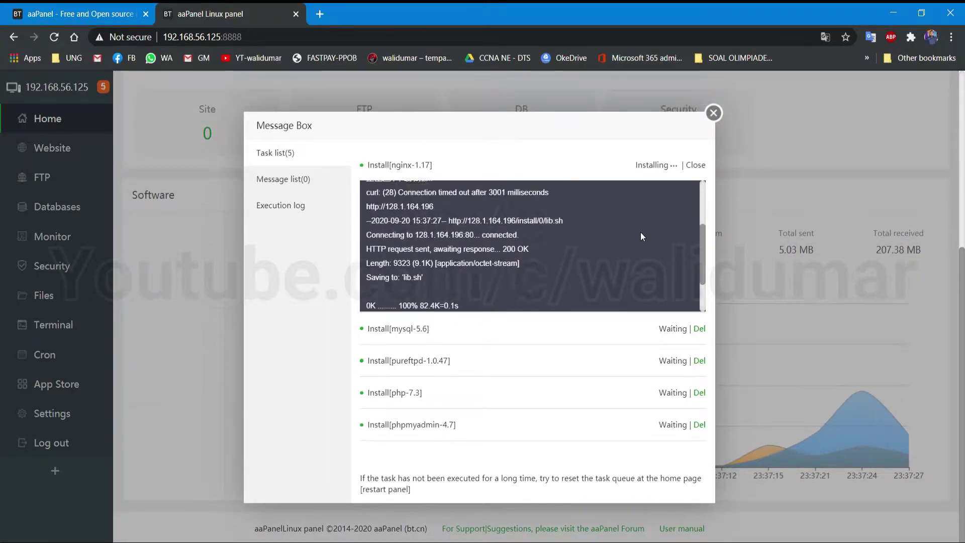
scroll(468, 312, up, 5)
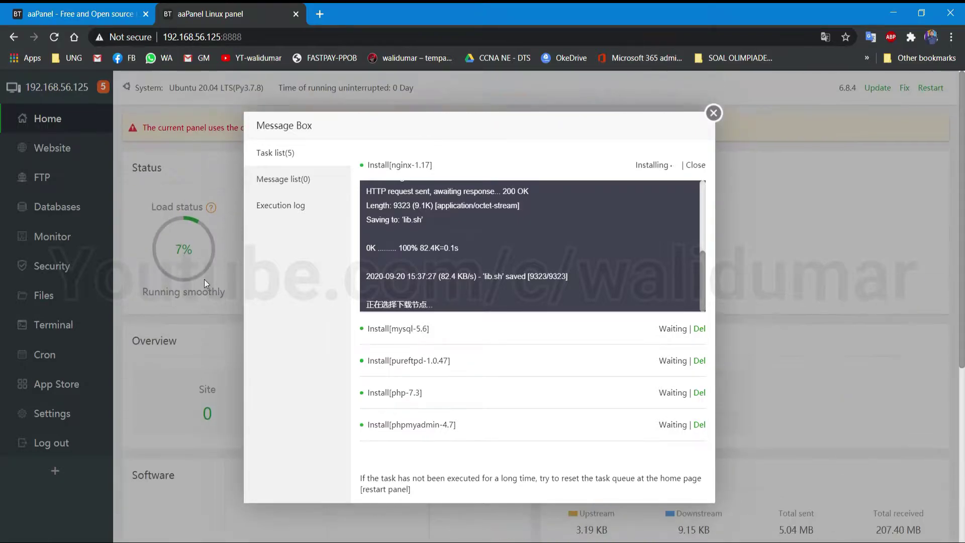
scroll(468, 307, down, 5)
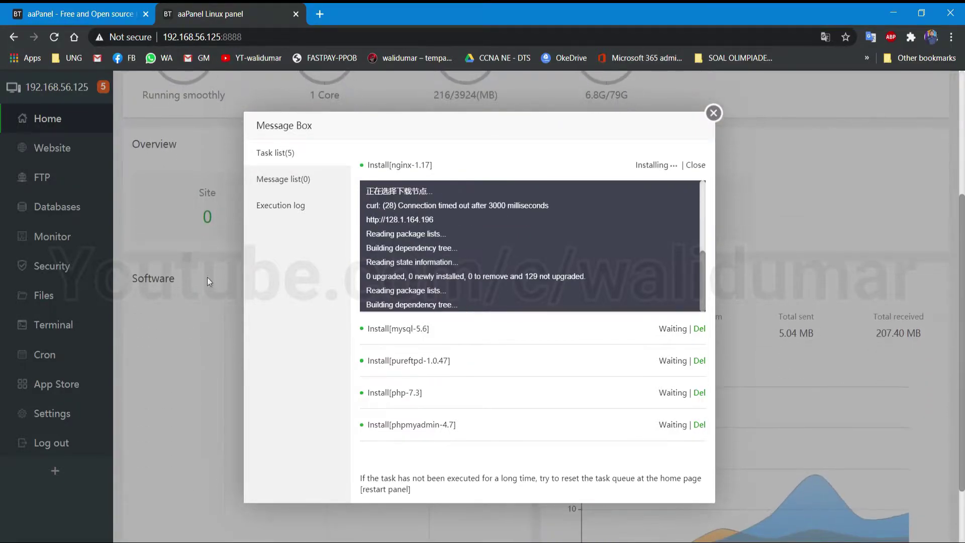
scroll(452, 261, up, 5)
scroll(220, 290, down, 2)
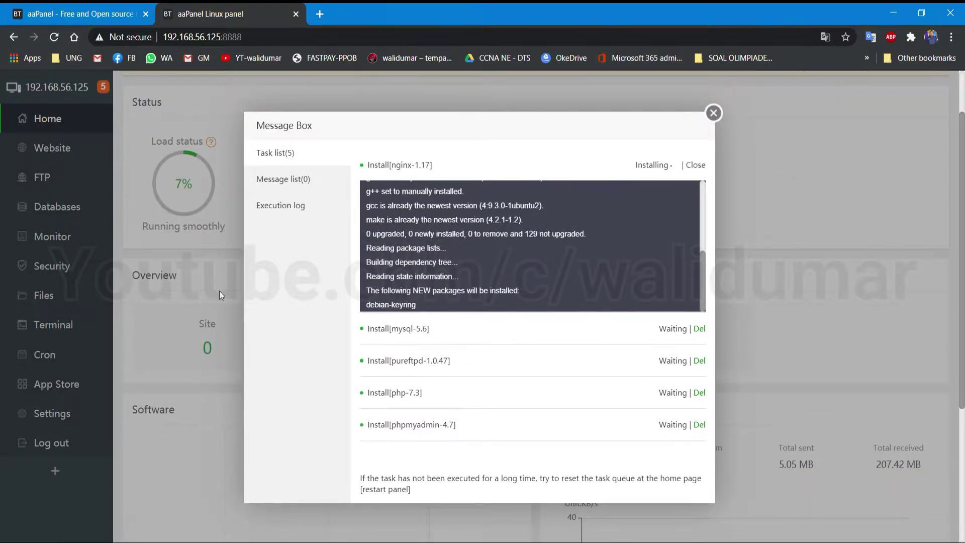
scroll(220, 290, up, 2)
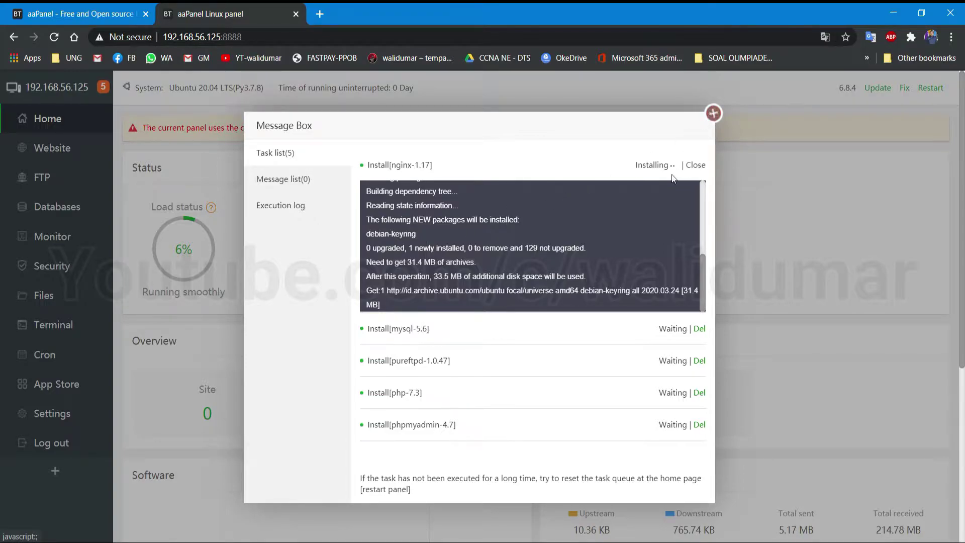
click(713, 112)
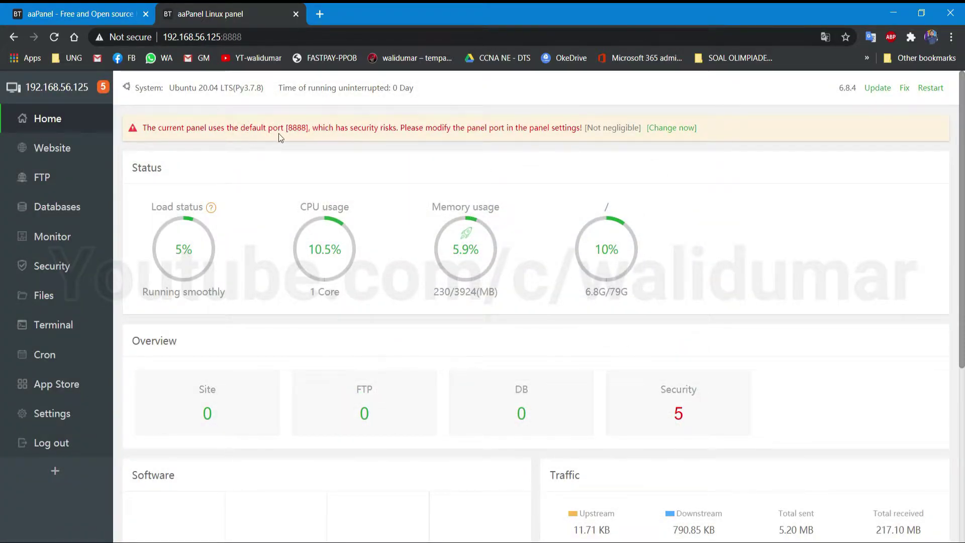
- Translate the default-port 8888 warning, then go to Panel Setting via its Change now link
double_click(292, 128)
click(365, 159)
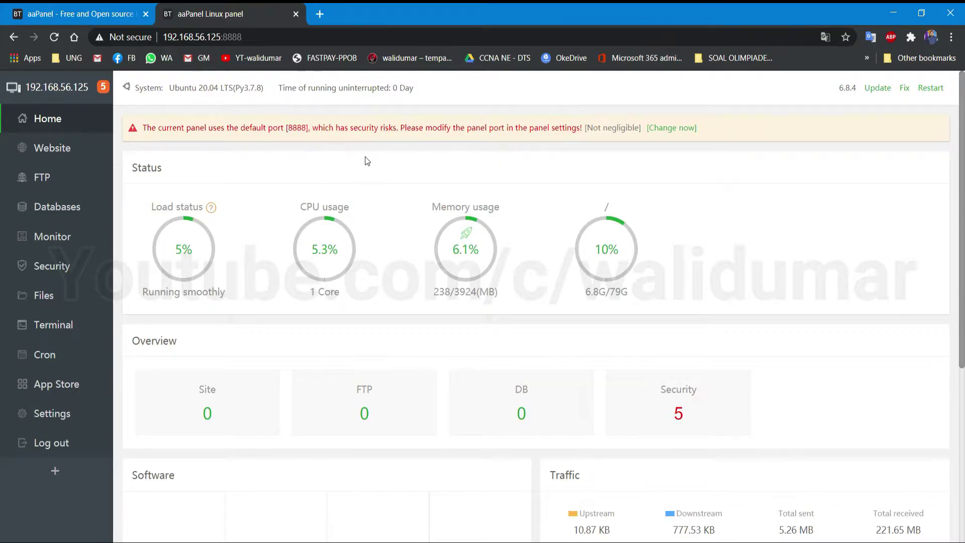
drag(336, 129, 393, 128)
click(313, 129)
drag(314, 129, 389, 129)
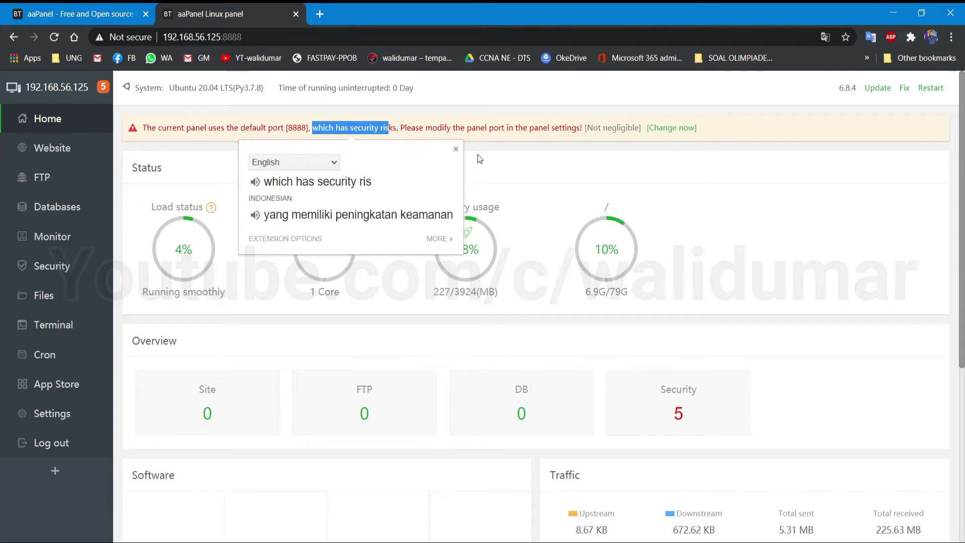
click(512, 161)
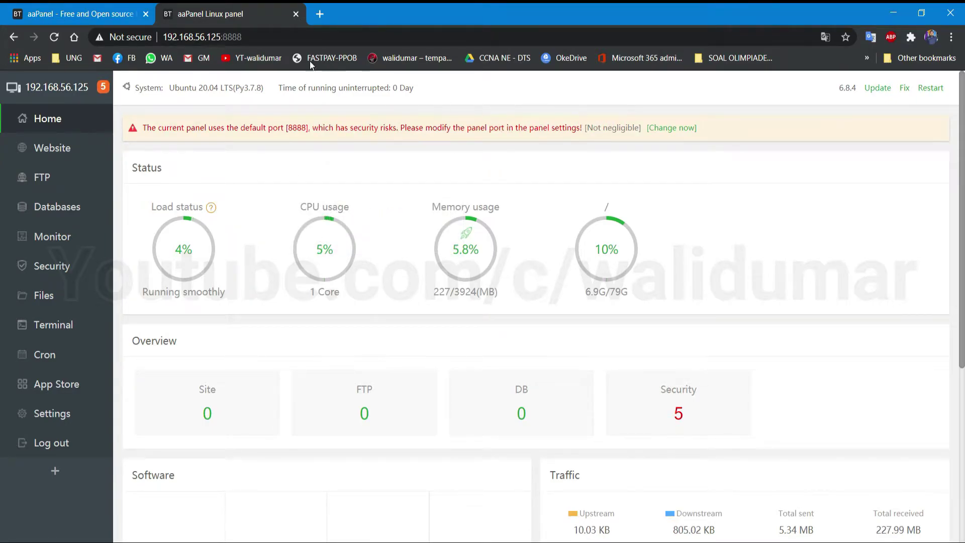
click(672, 128)
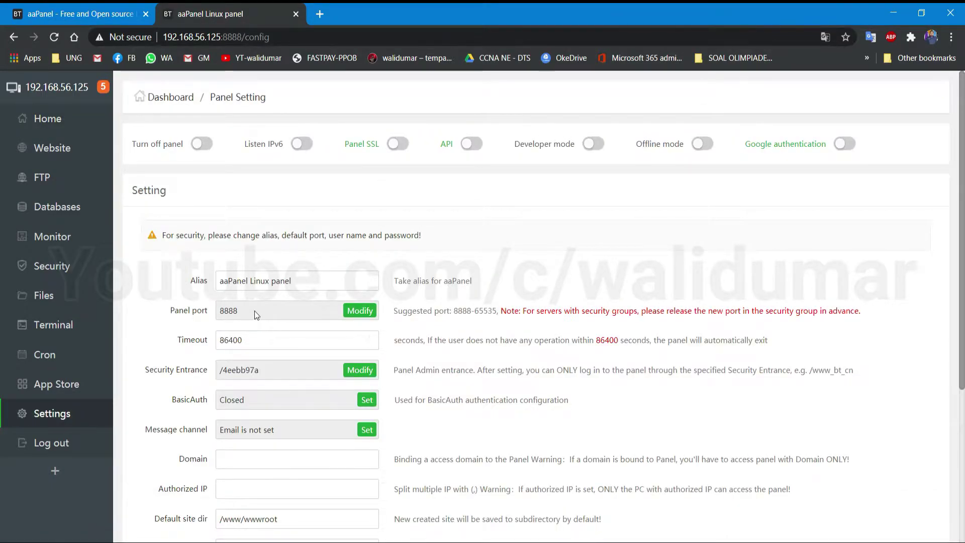
click(360, 311)
click(445, 335)
double_click(445, 335)
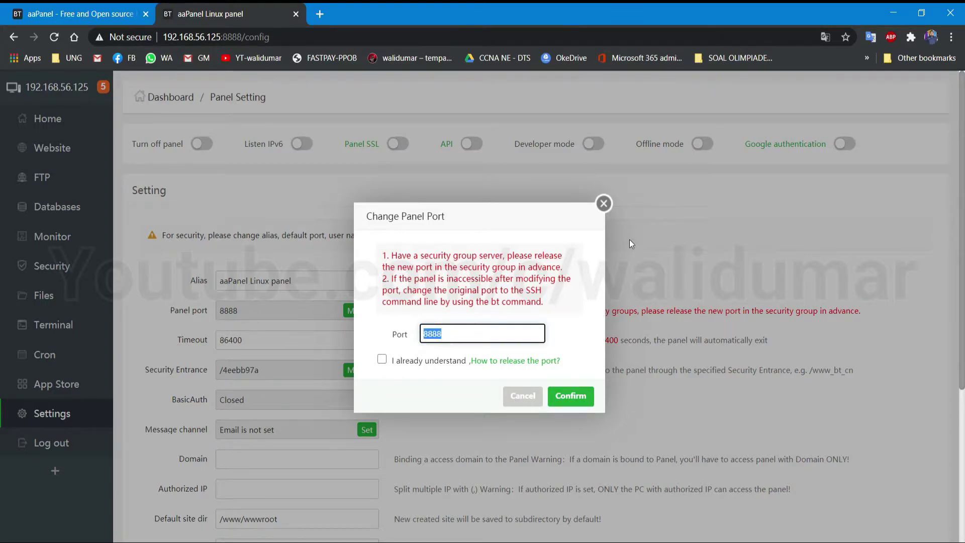
click(604, 203)
scroll(321, 336, down, 1)
scroll(322, 336, down, 2)
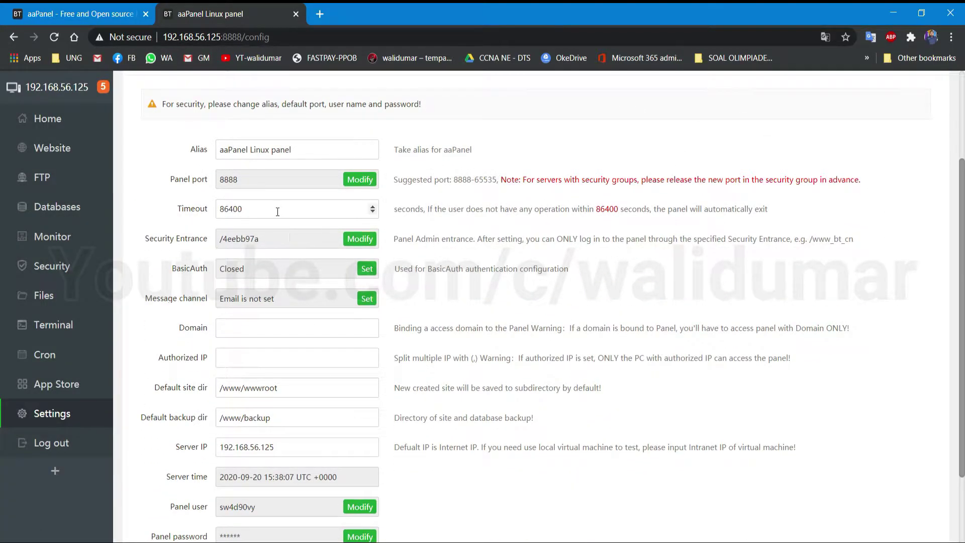
click(277, 212)
double_click(278, 212)
click(144, 262)
scroll(256, 272, down, 2)
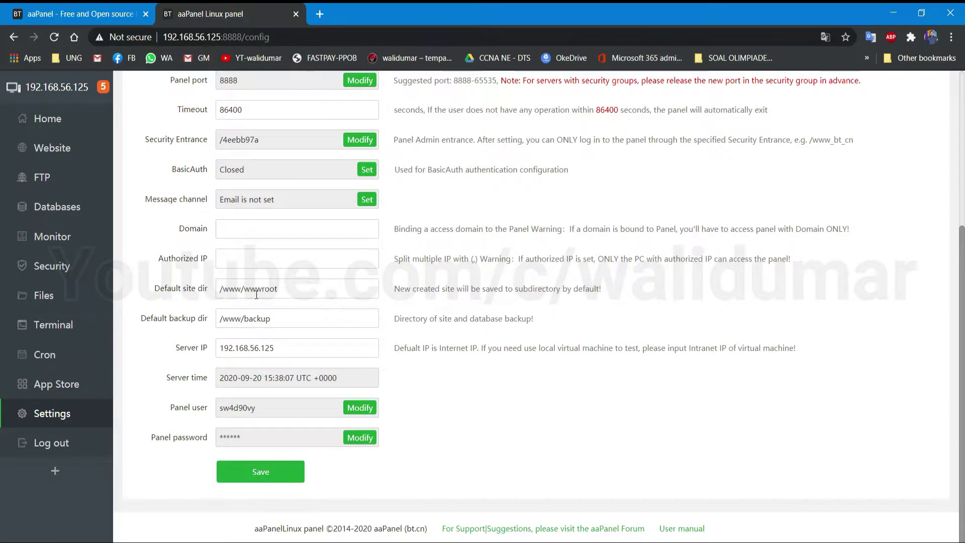
triple_click(256, 295)
triple_click(235, 319)
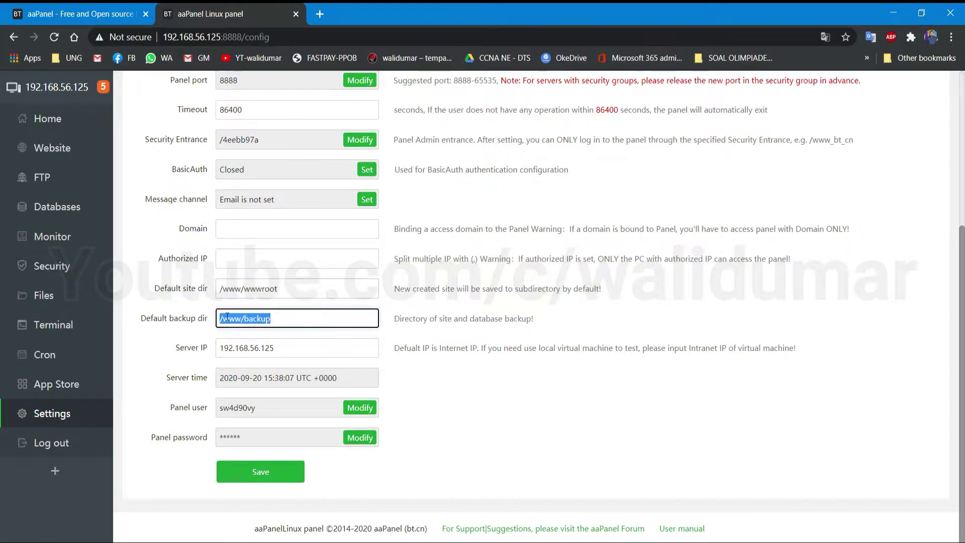
triple_click(263, 351)
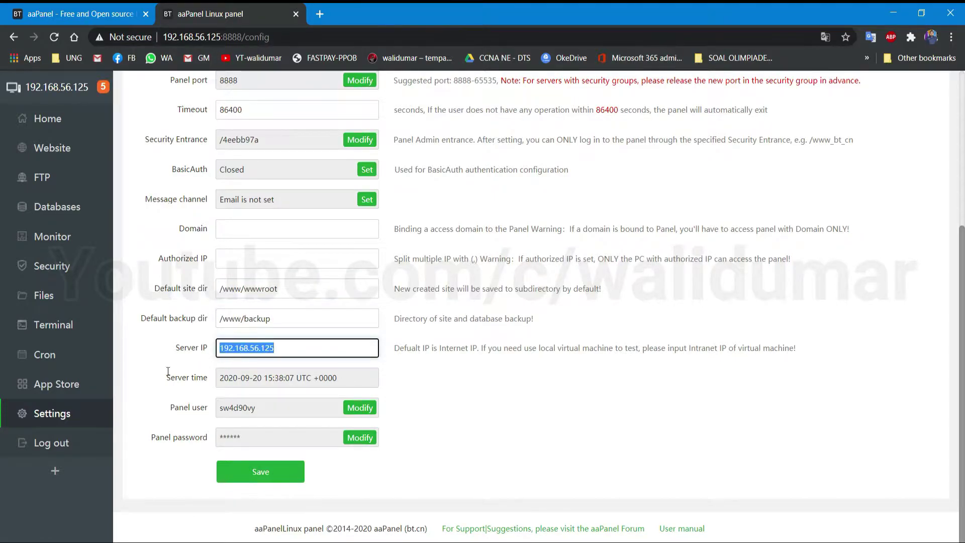
click(149, 370)
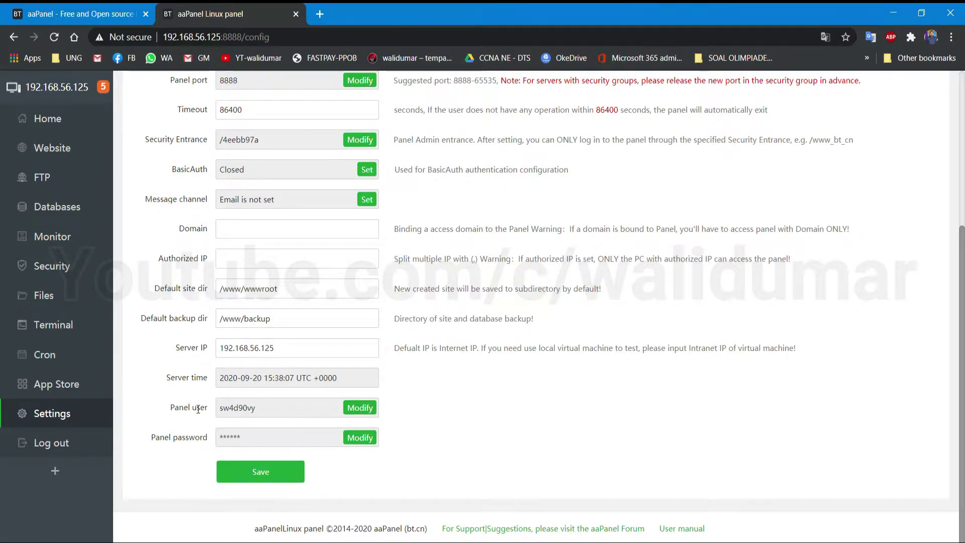
- Enter the new panel login username twice in the Panel user dialog
click(356, 407)
click(497, 295)
text(walidumar)
key(Tab)
text(walidumar)
key(Tab)
key(Tab)
- Confirm the username change and set a new panel password
key(Return)
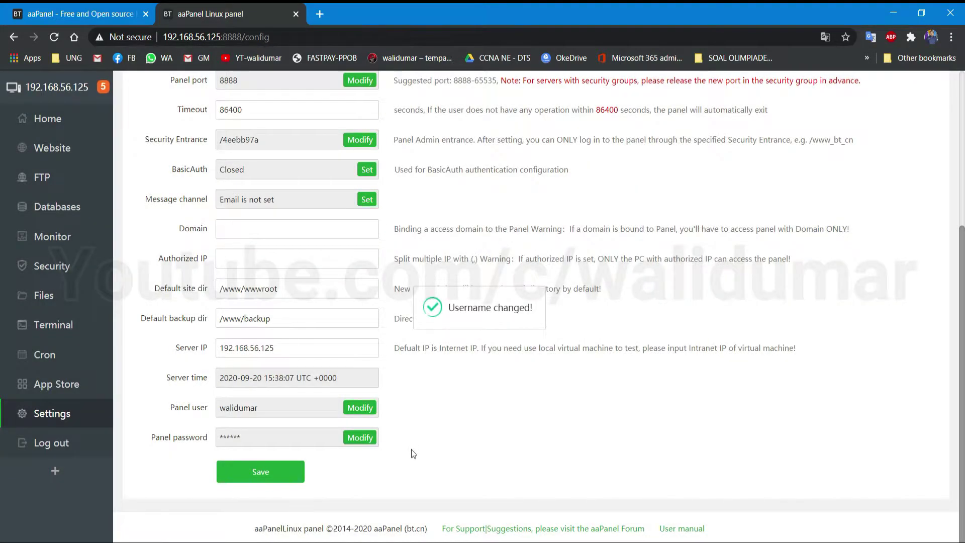
click(360, 437)
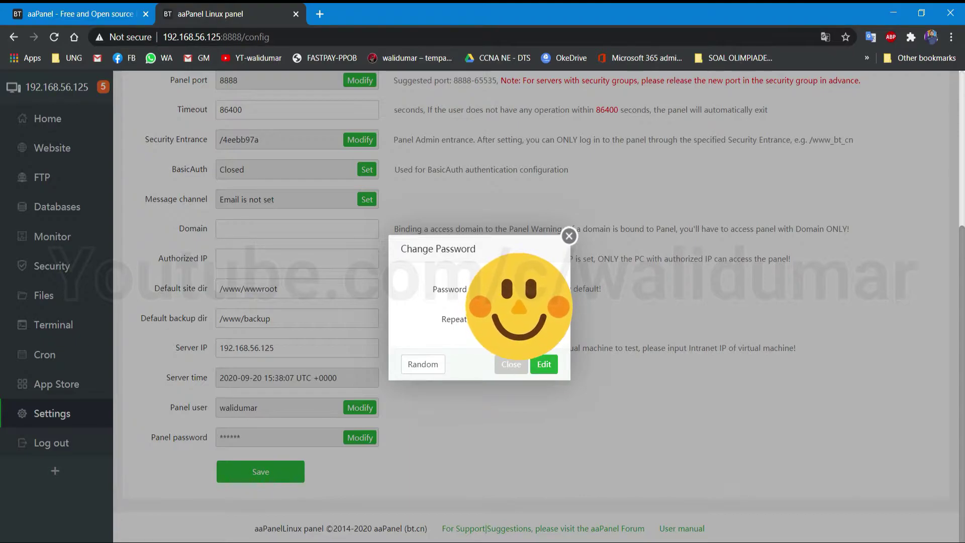
click(544, 364)
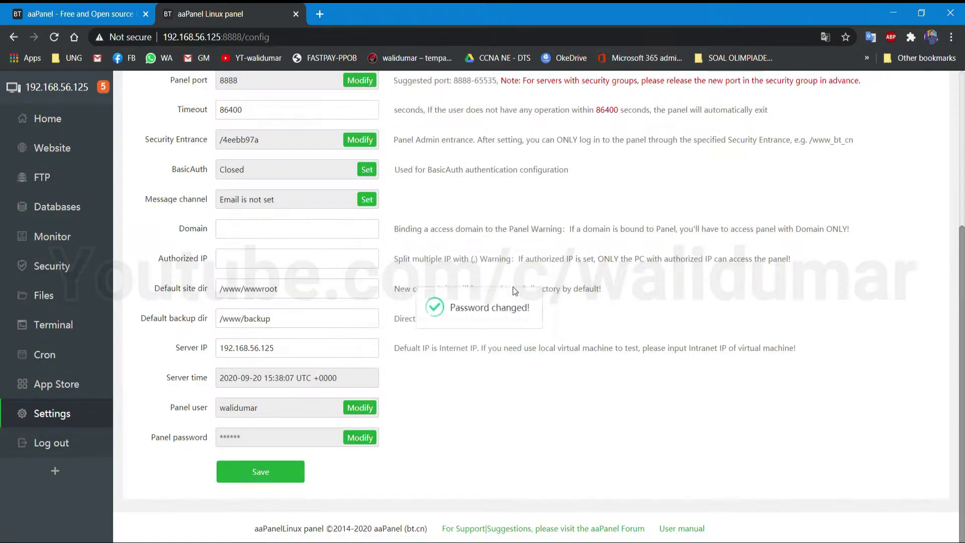
- Return to the Home dashboard and look over its status gauges
scroll(413, 437, up, 5)
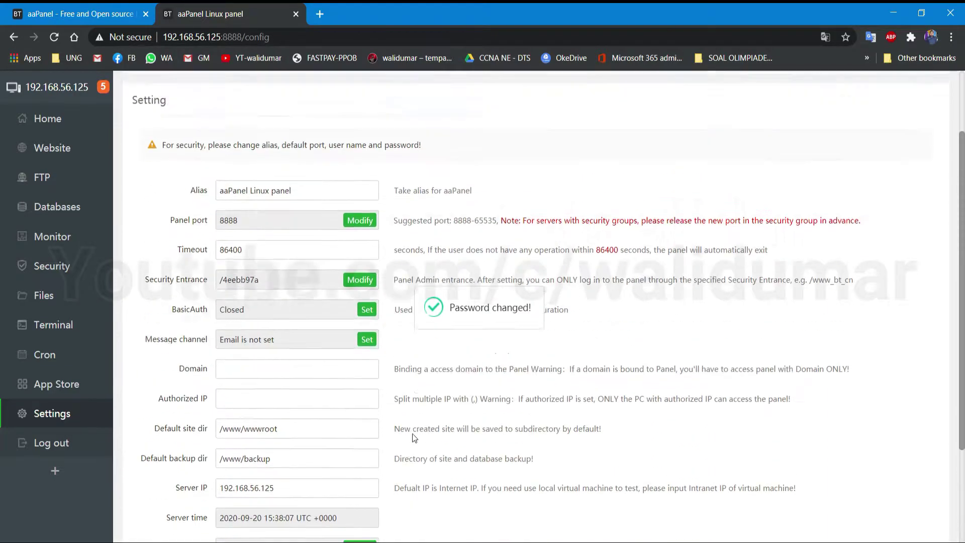
click(48, 120)
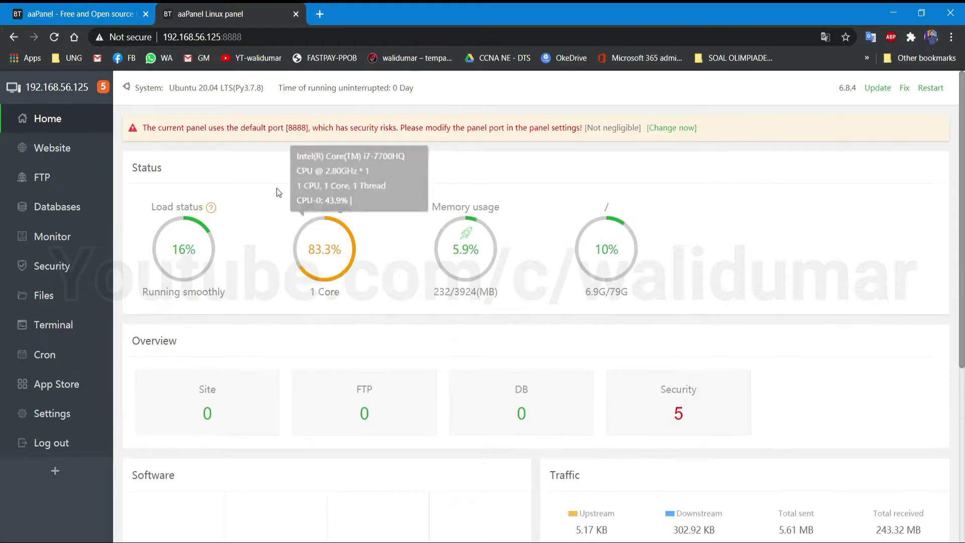
mouse_move(180, 252)
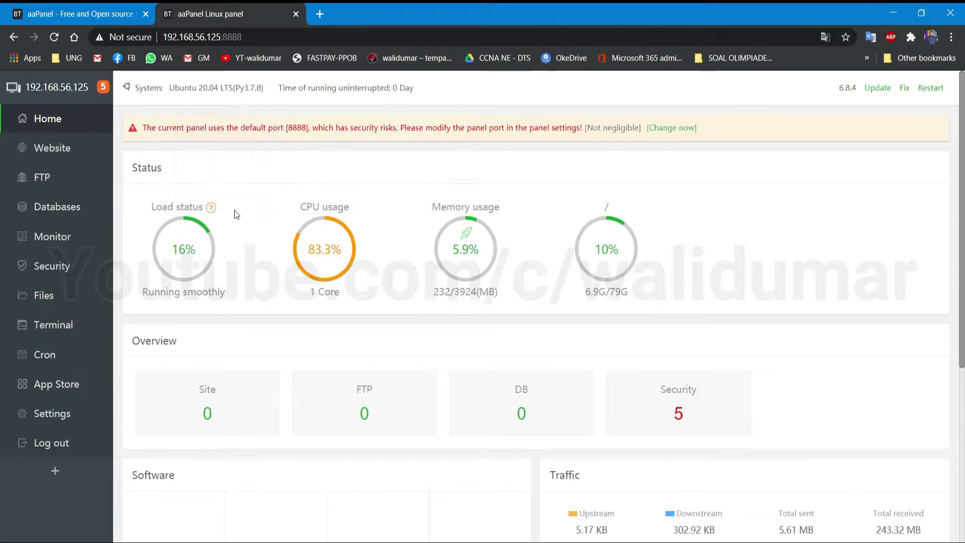
mouse_move(325, 261)
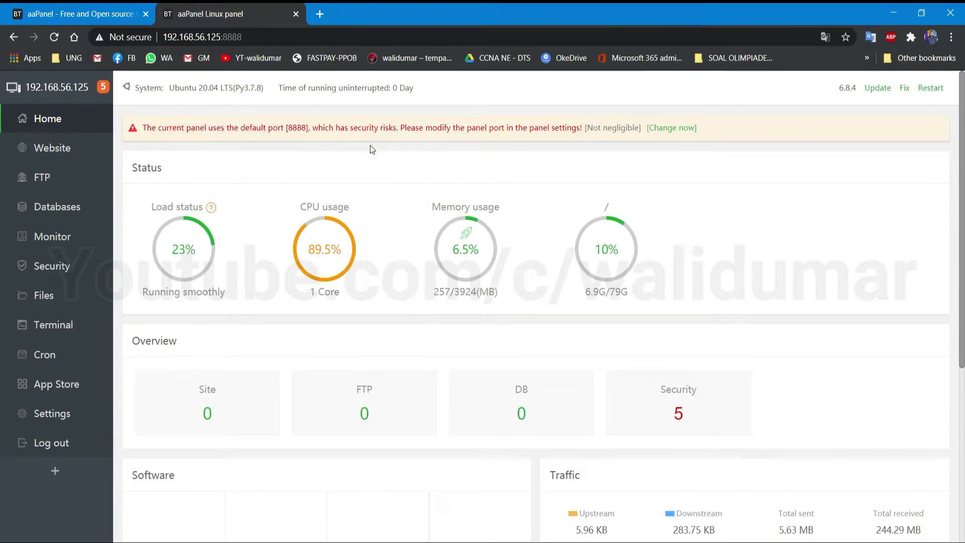
mouse_move(488, 275)
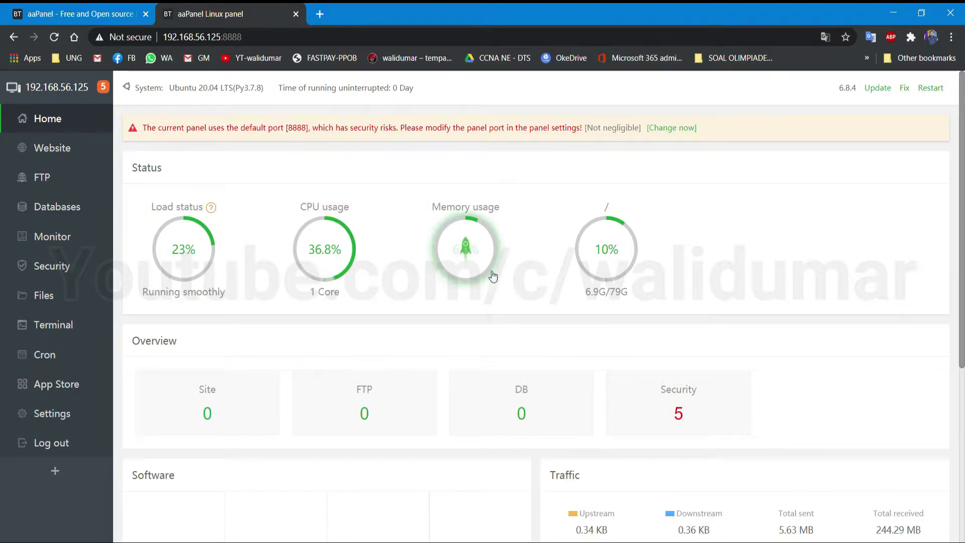
mouse_move(586, 270)
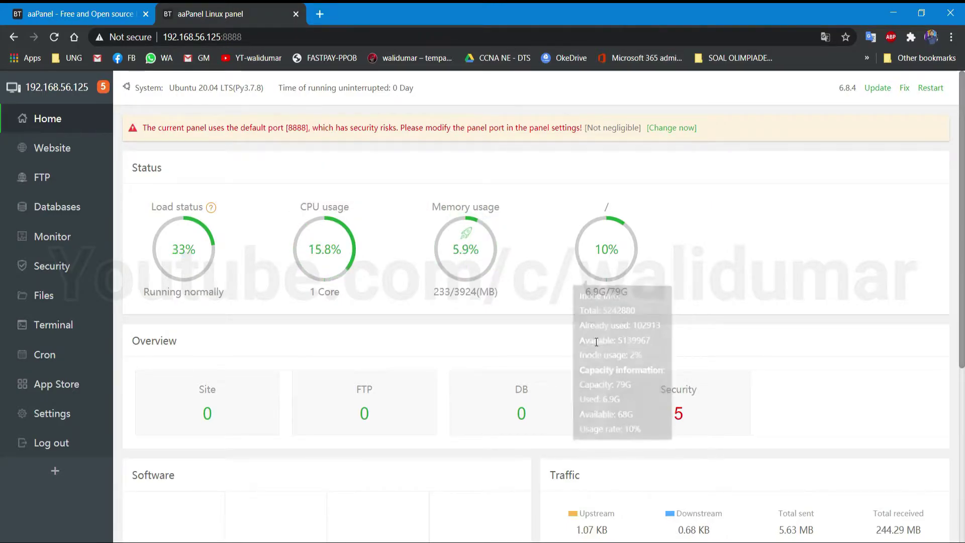
- Cancel the free-memory prompt, scroll through the traffic chart, and go to Terminal
click(466, 248)
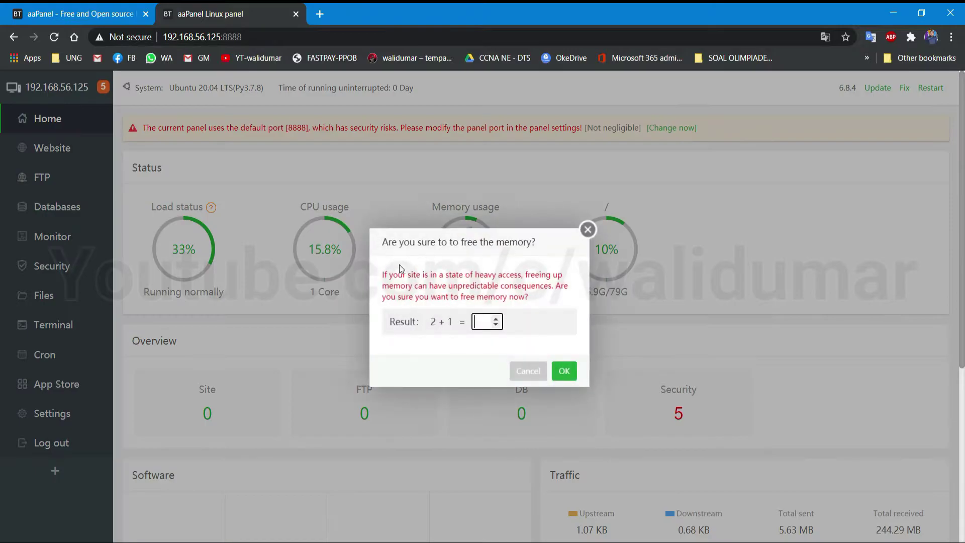
click(587, 229)
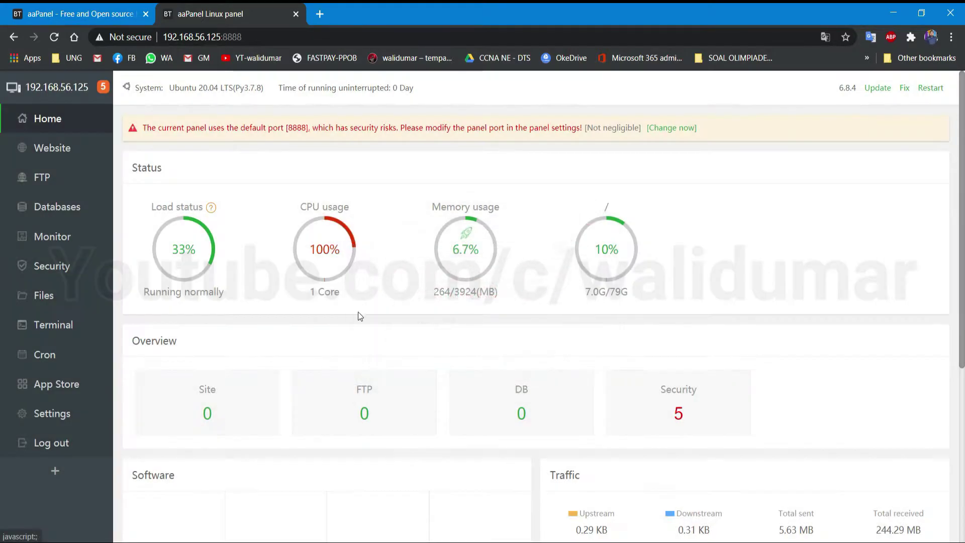
scroll(332, 317, down, 4)
scroll(323, 322, down, 2)
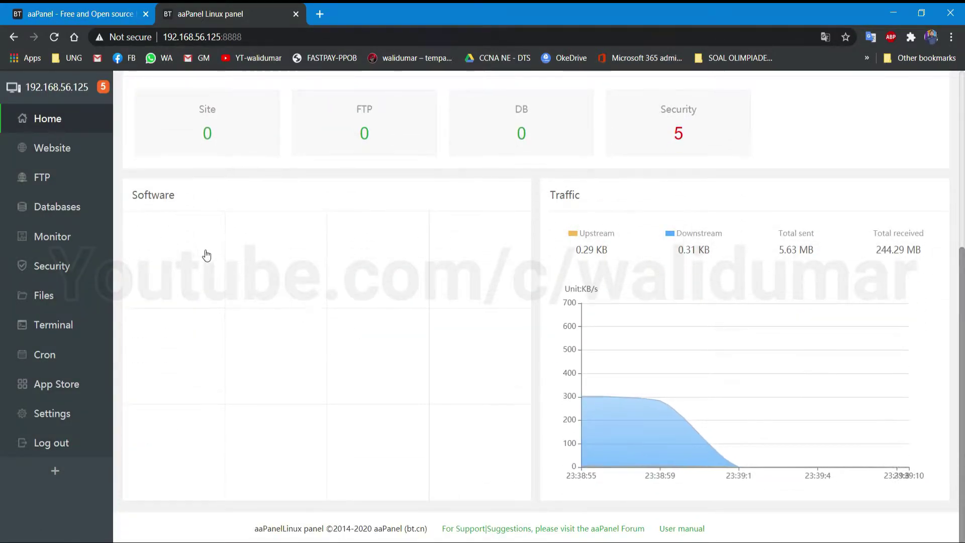
scroll(233, 286, up, 5)
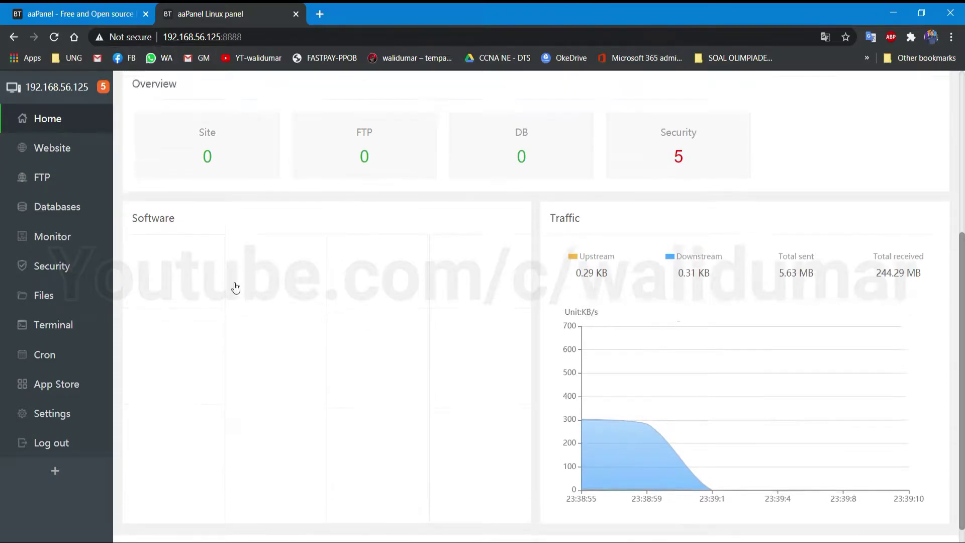
scroll(236, 288, down, 5)
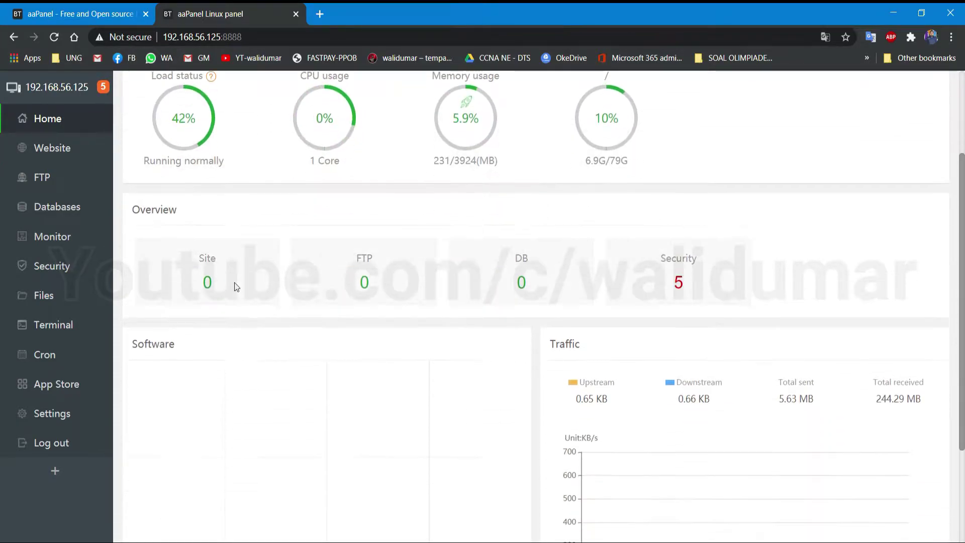
click(74, 322)
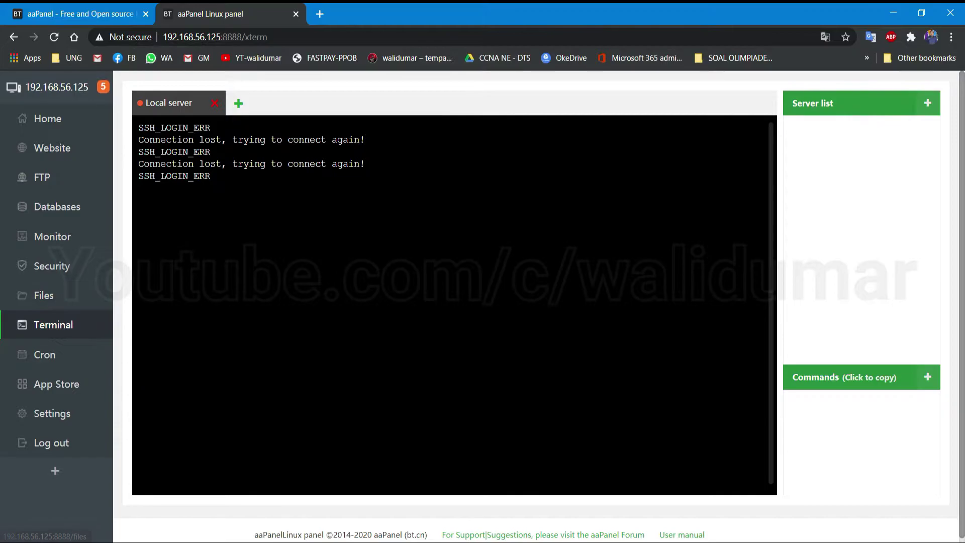
- Restart only the panel service from Home, then go back to the Terminal page
click(44, 115)
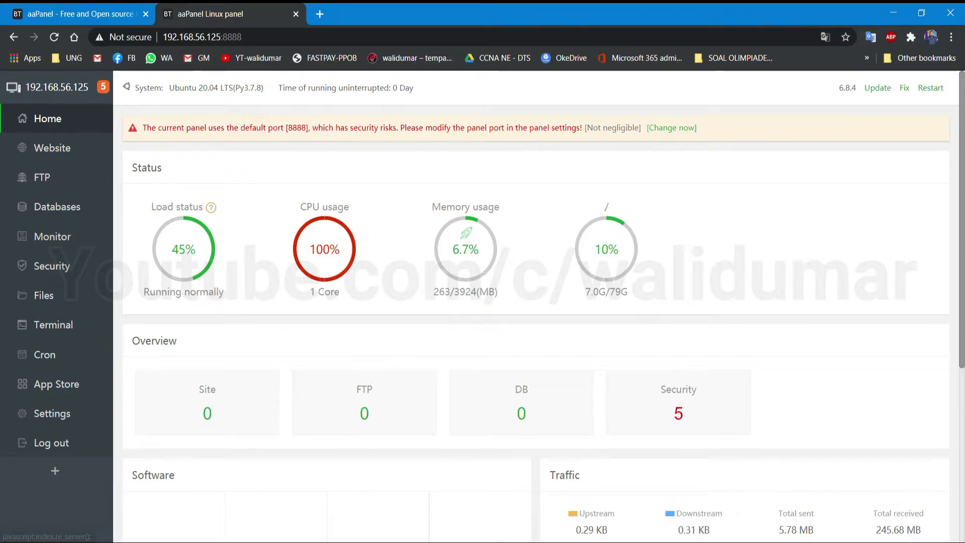
click(938, 89)
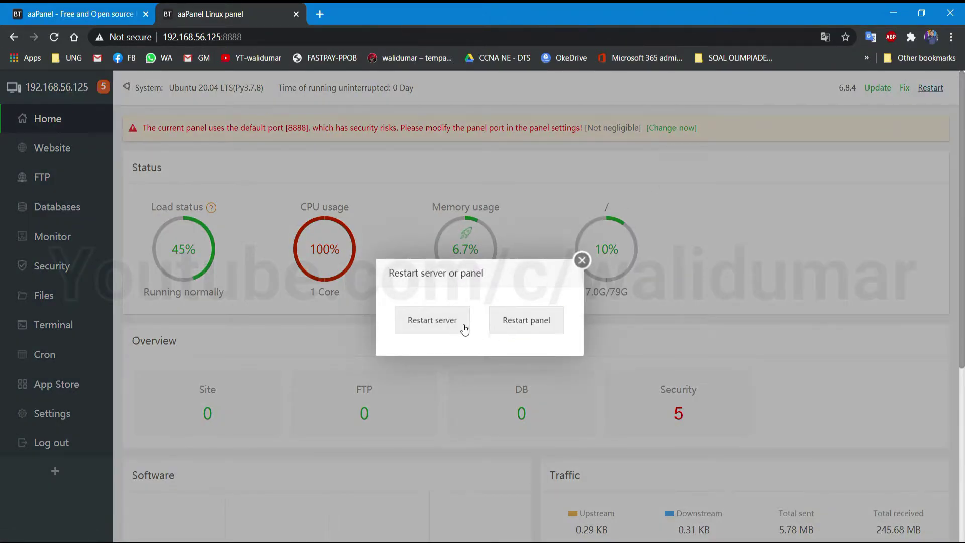
click(526, 324)
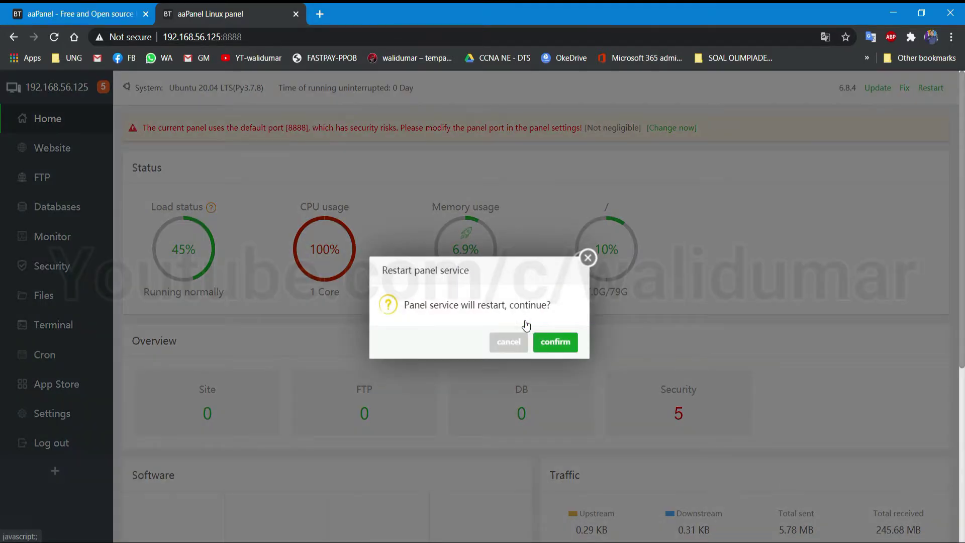
click(568, 343)
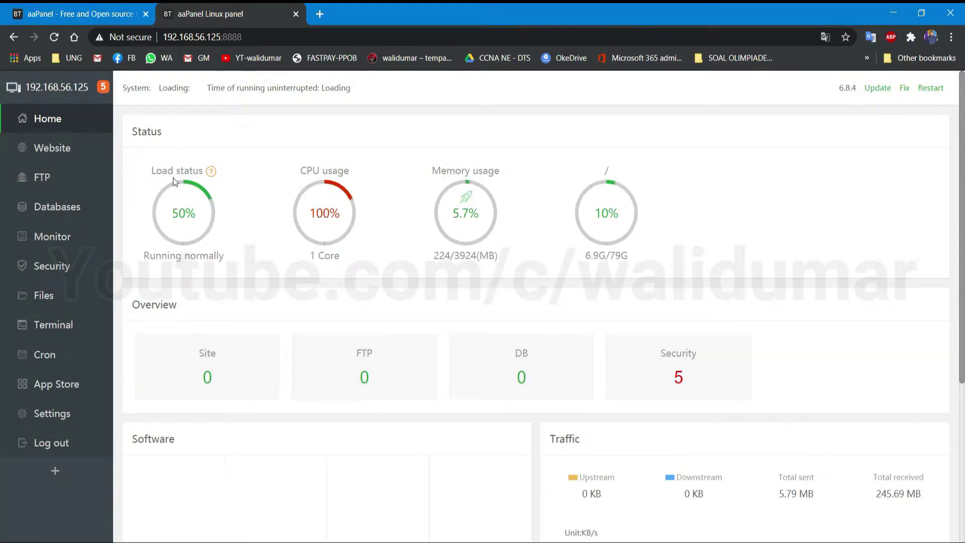
click(61, 326)
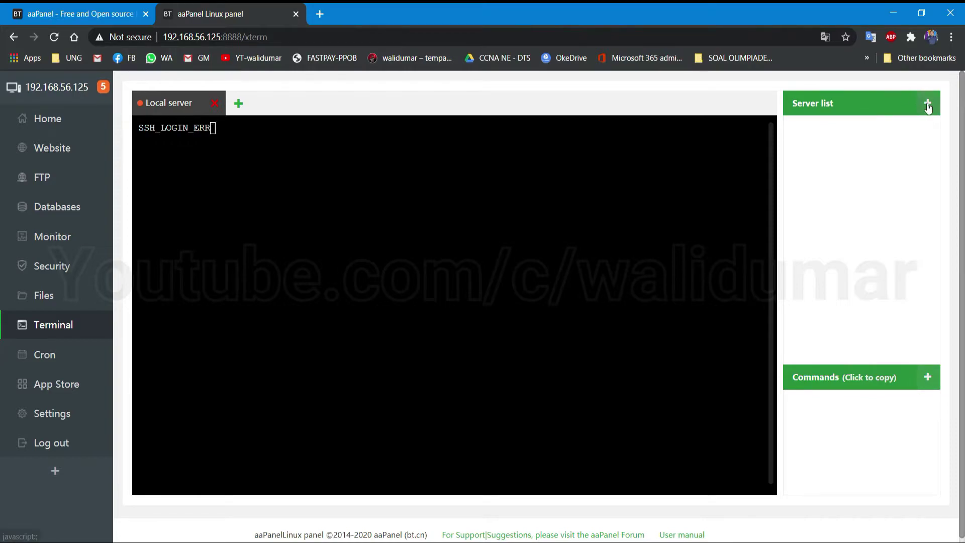
- Add host 192.168.56.125 on port 22 with the SSH account and its password, and submit
click(927, 103)
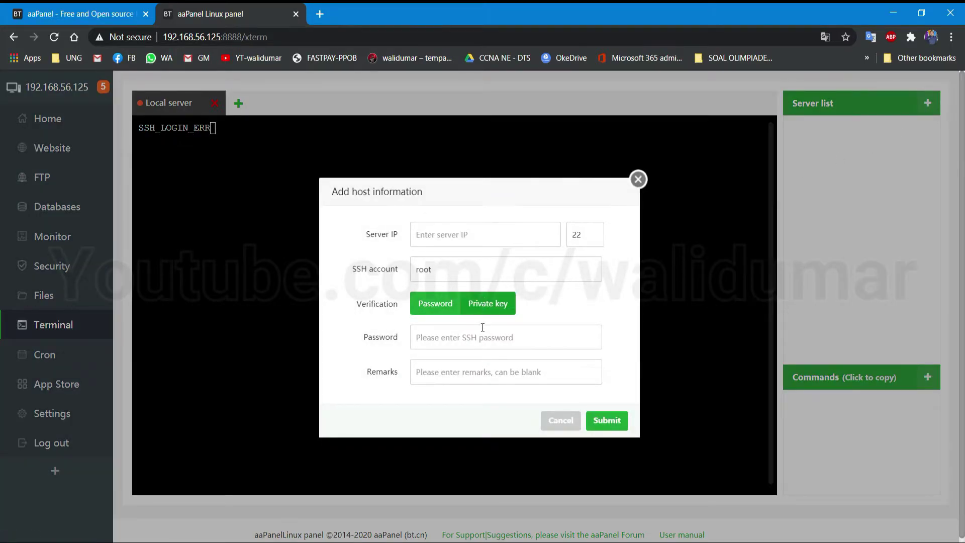
click(460, 271)
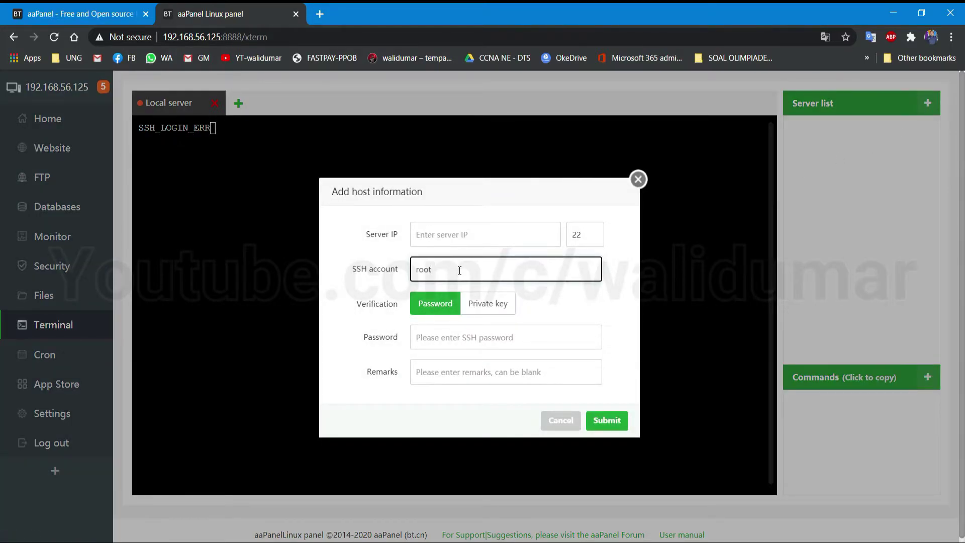
click(467, 235)
text(192.168.56.)
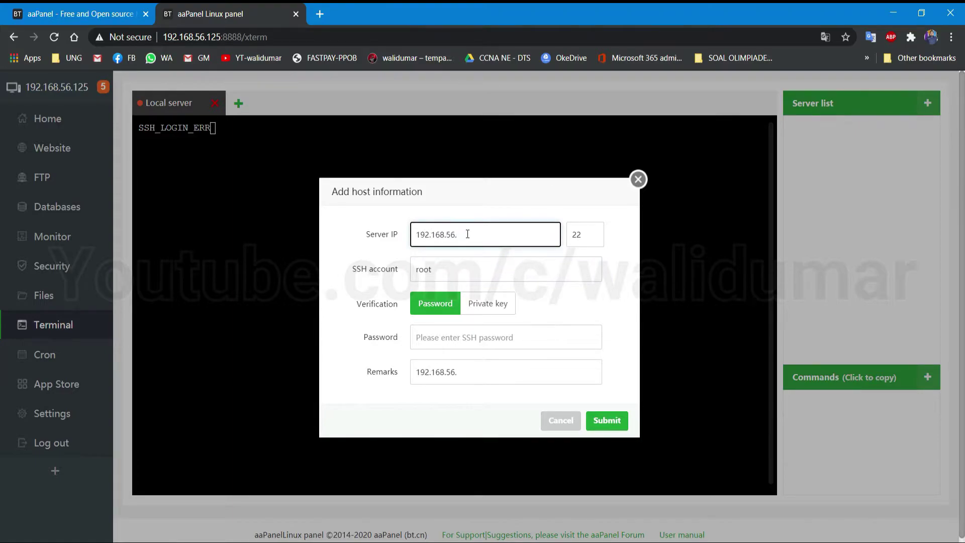
text(125)
key(Tab)
key(Tab)
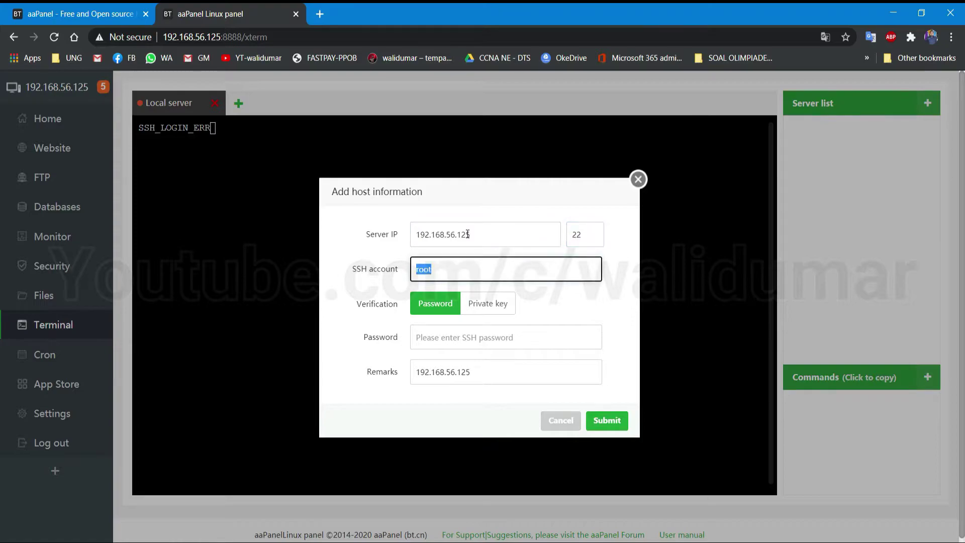
text(walidumar)
key(Tab)
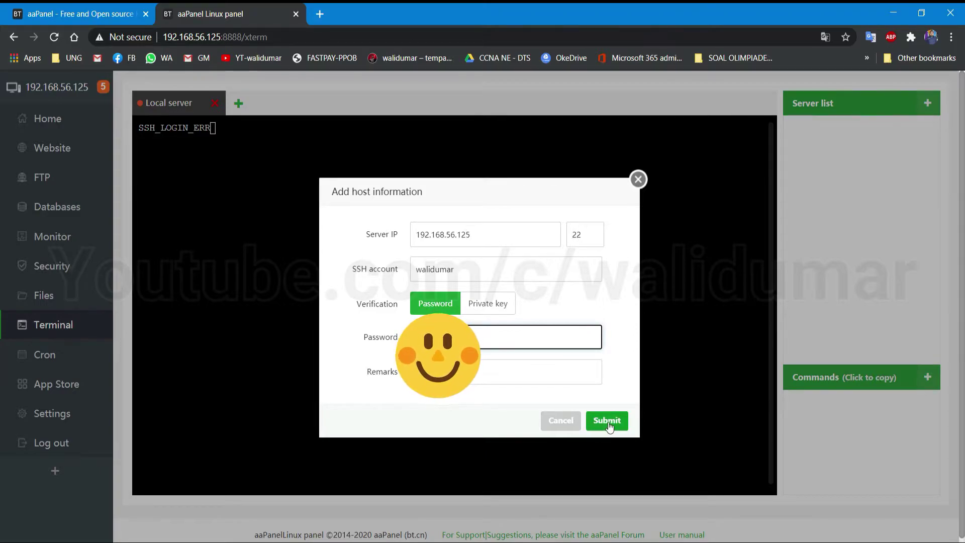
click(594, 427)
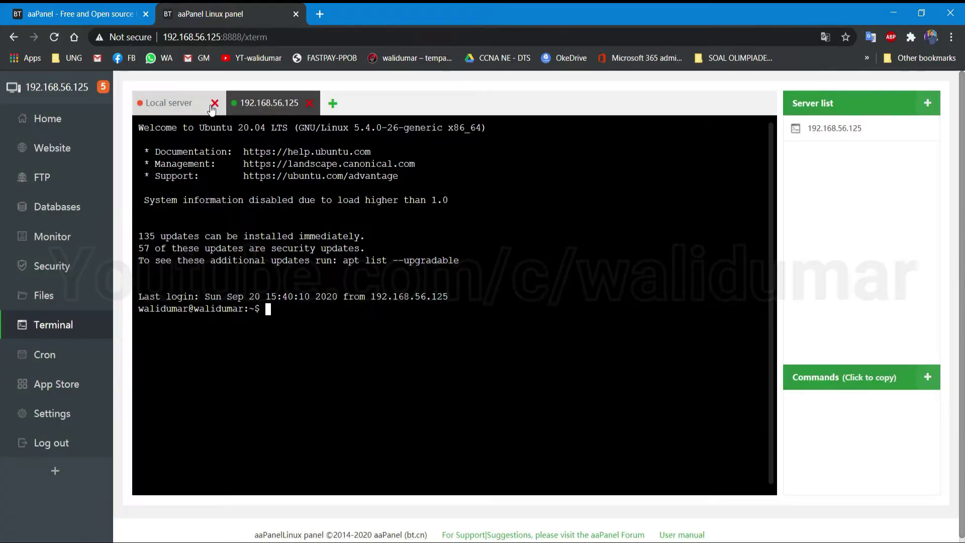
- Close the failed Local server session and switch to root with sudo su
click(211, 103)
text(sudo s)
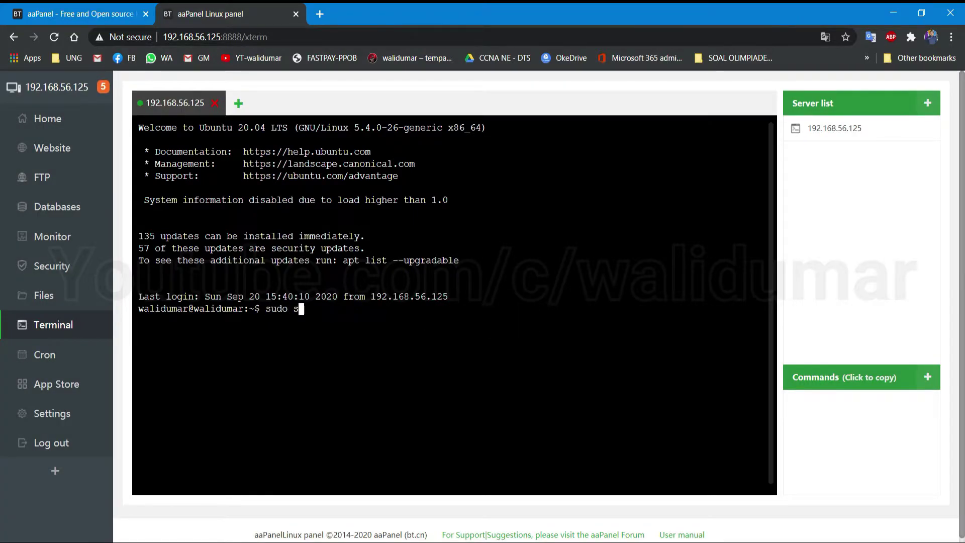
text(u)
key(Return)
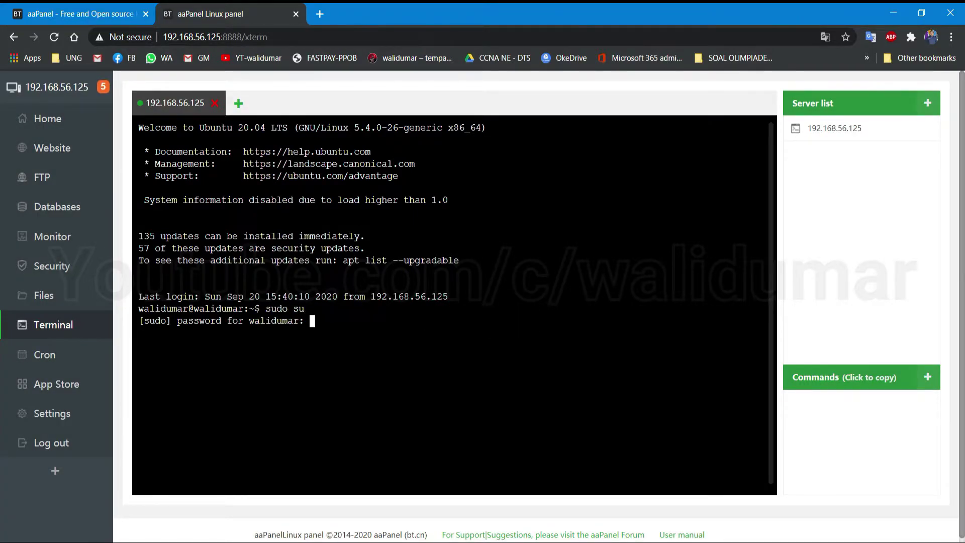
key(Return)
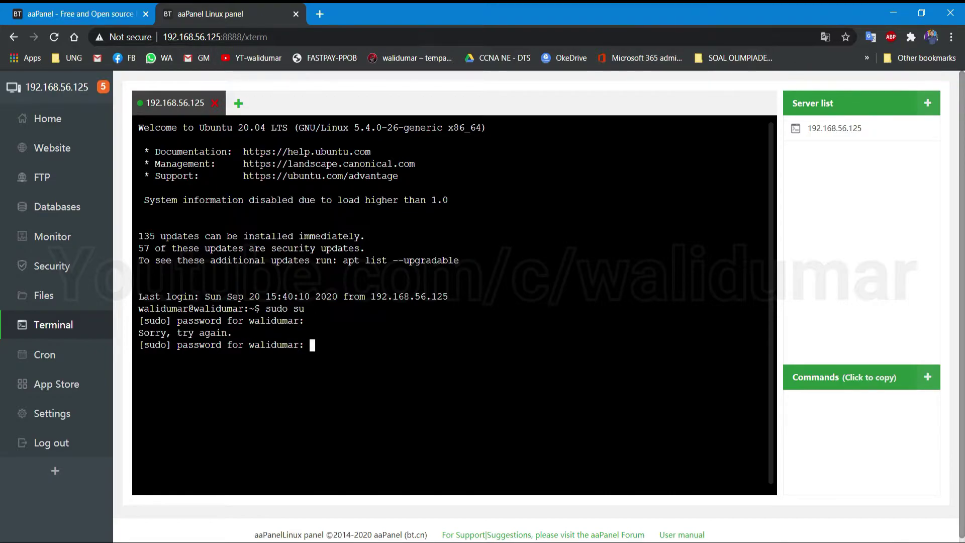
key(Return)
- Run apt install samba and abort it with Ctrl+C once it stalls on the dpkg lock
text(apt install )
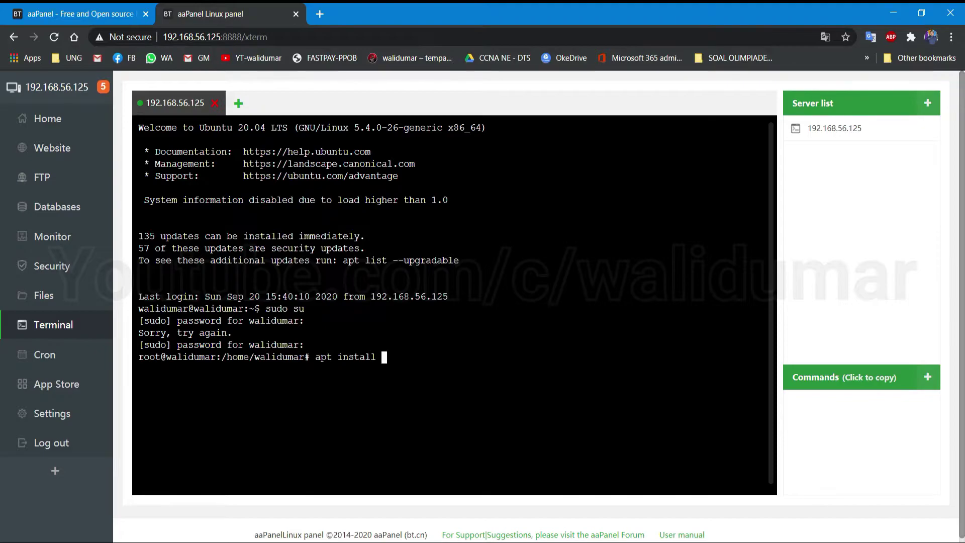
text(samba)
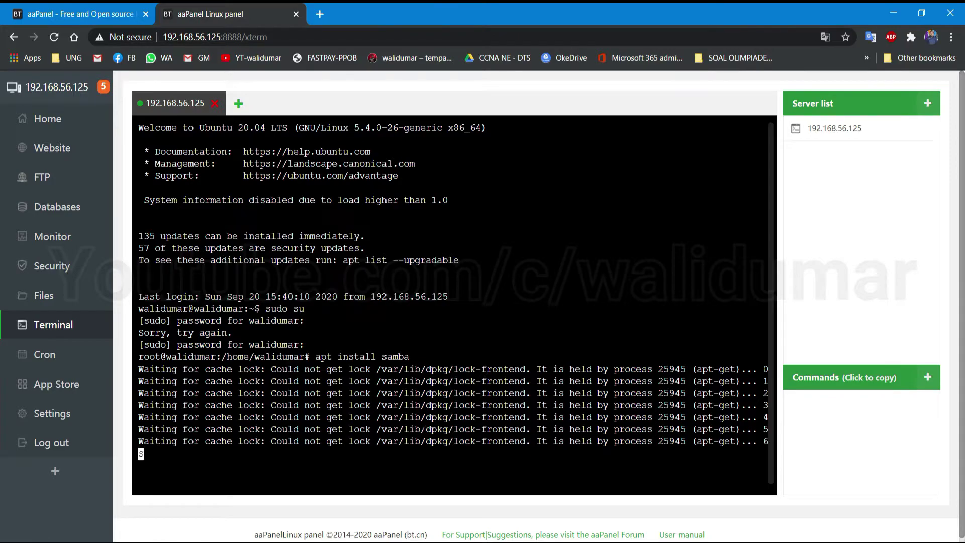
drag(405, 393, 431, 429)
click(427, 412)
drag(427, 382, 447, 441)
click(440, 430)
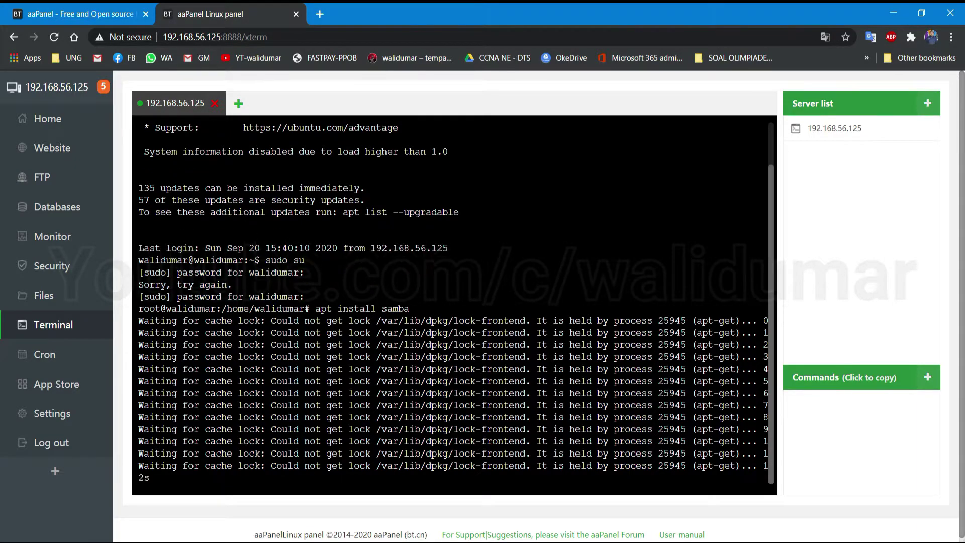
key(ctrl+c)
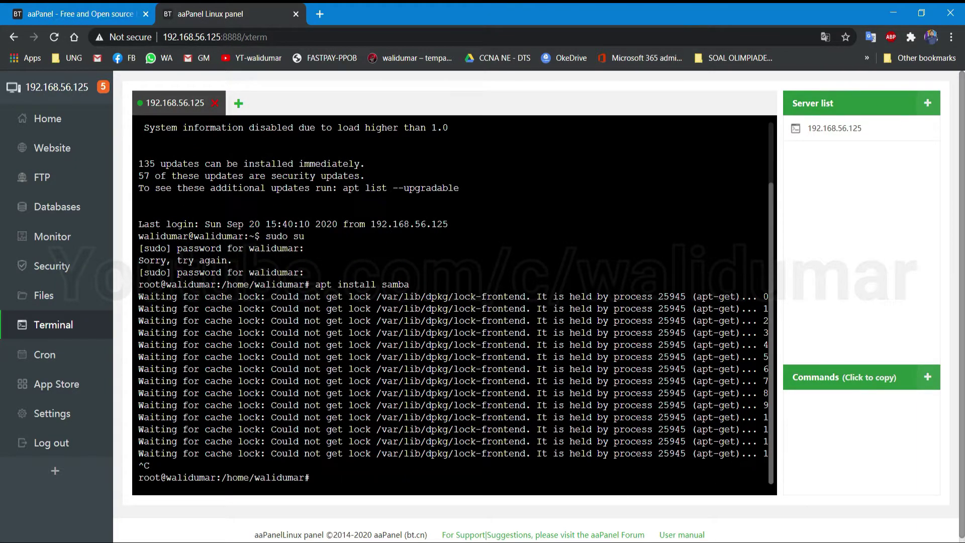
scroll(103, 224, down, 2)
scroll(116, 194, up, 1)
scroll(115, 194, up, 1)
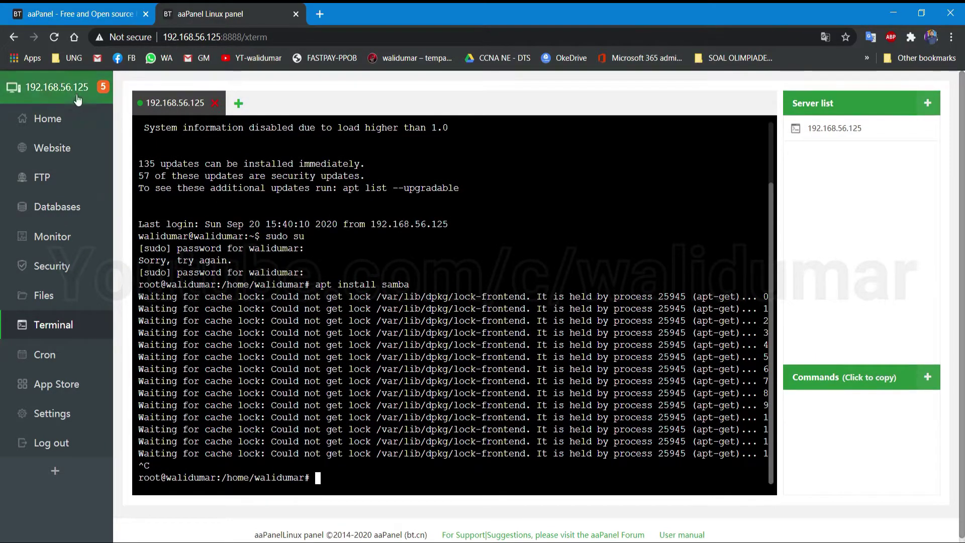
- Review the nginx install log in the background task list, then close it
click(103, 86)
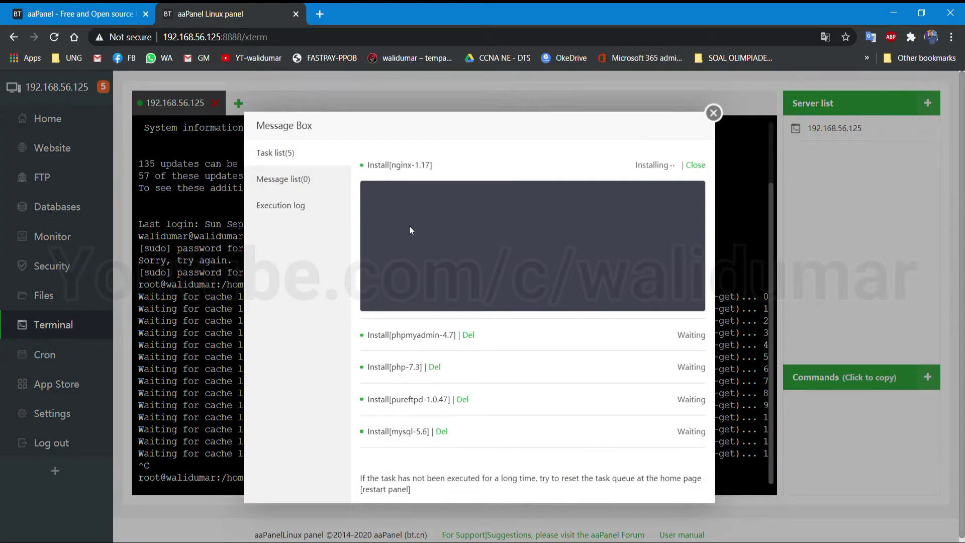
scroll(463, 236, down, 1)
drag(402, 256, 456, 312)
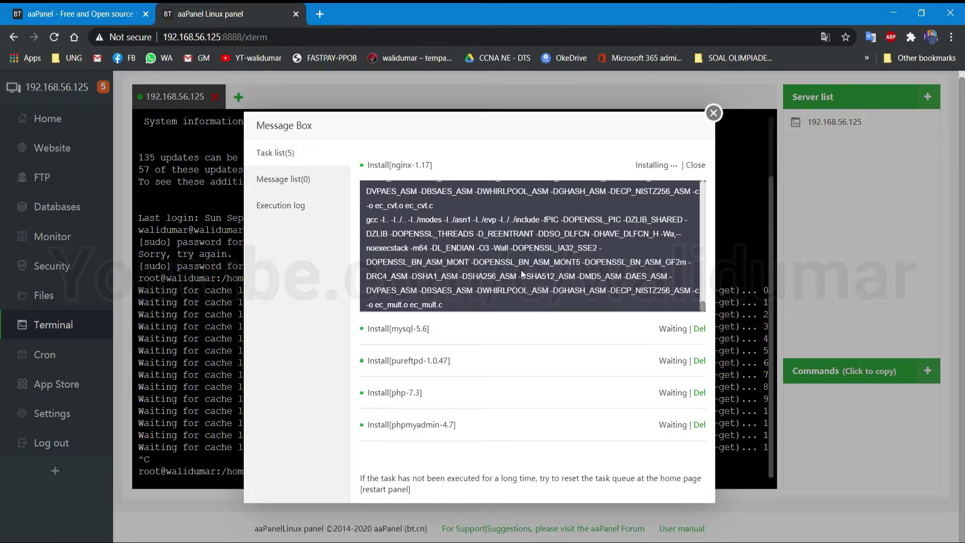
click(712, 113)
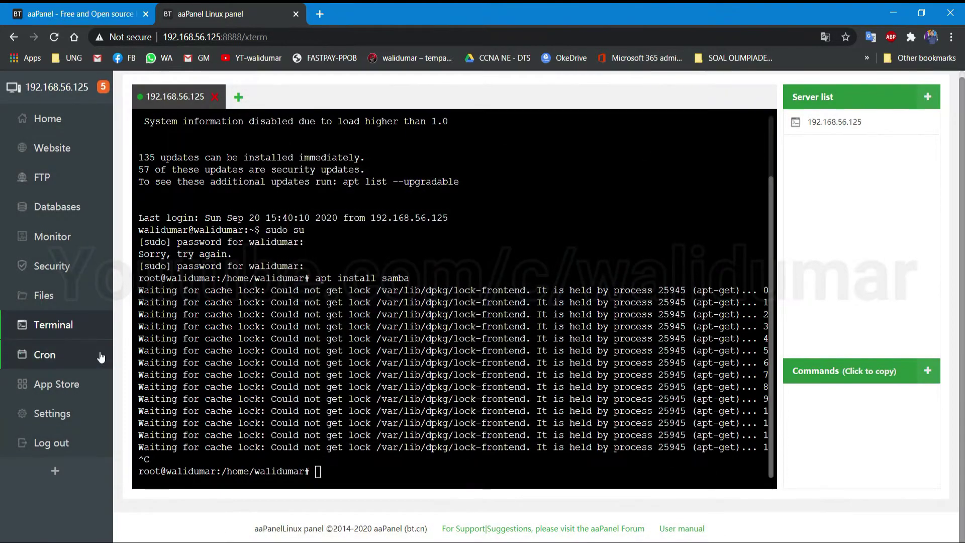
- Scroll through the panel Settings page, then go to the App Store
click(65, 424)
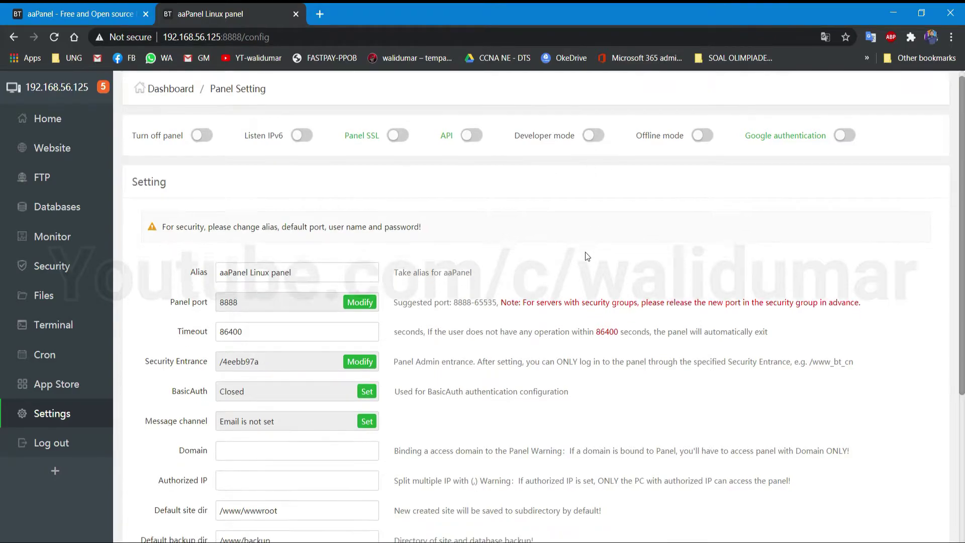
scroll(585, 252, down, 5)
scroll(560, 272, up, 5)
click(56, 384)
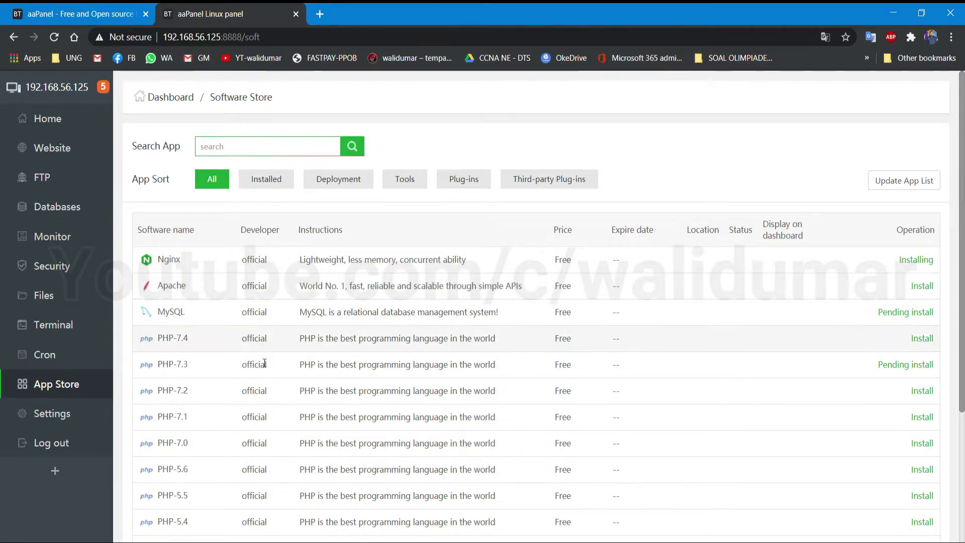
- Search the Software Store for jitsi, samba and figlet, then clear the search box
scroll(241, 402, down, 2)
scroll(213, 435, down, 2)
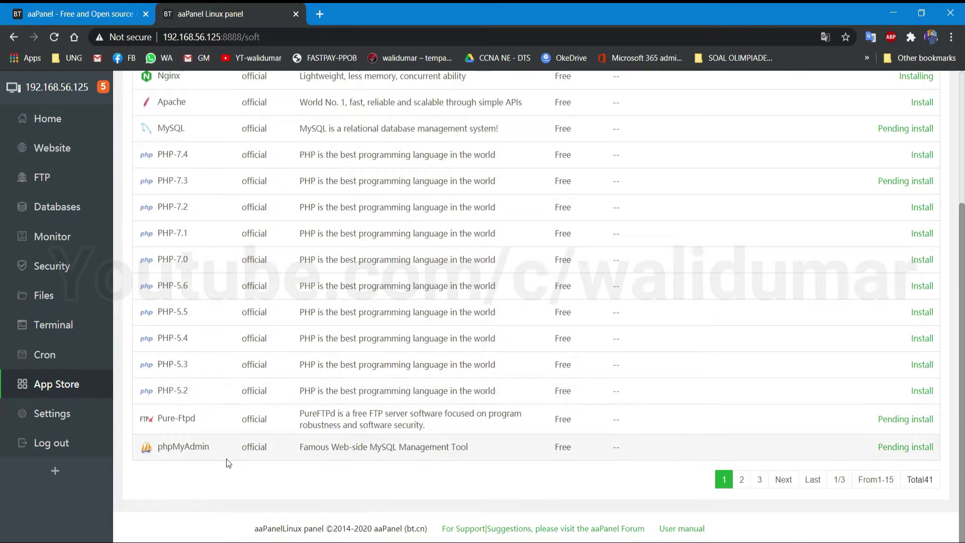
scroll(601, 369, up, 3)
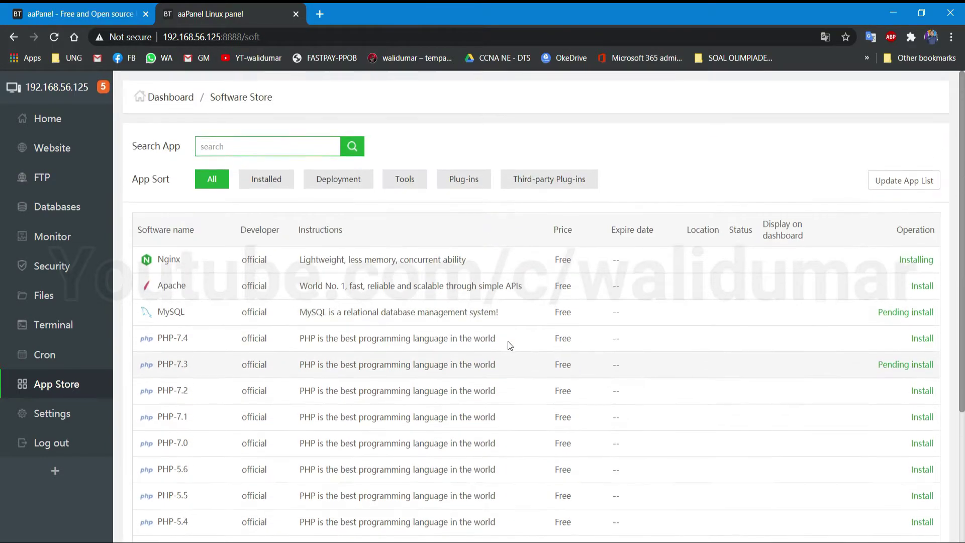
click(241, 150)
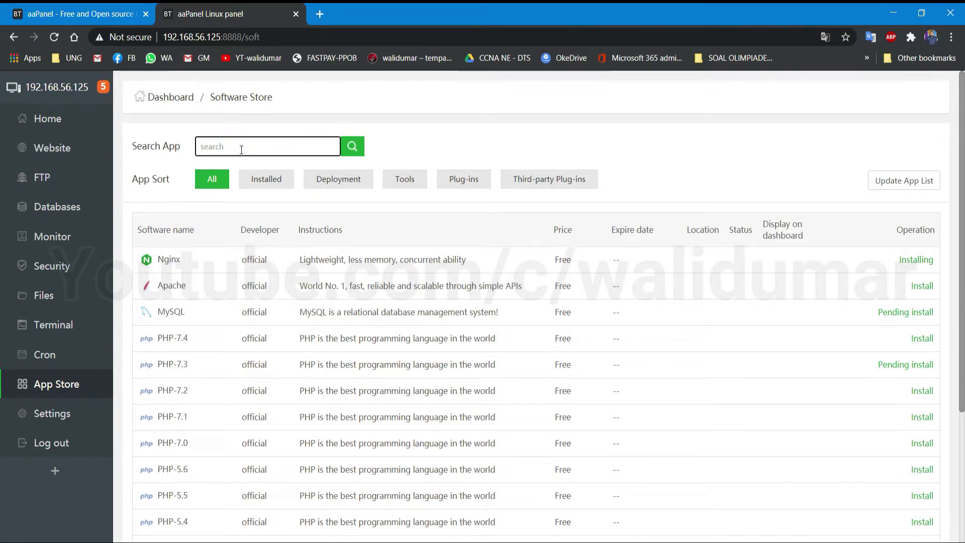
text(bigb)
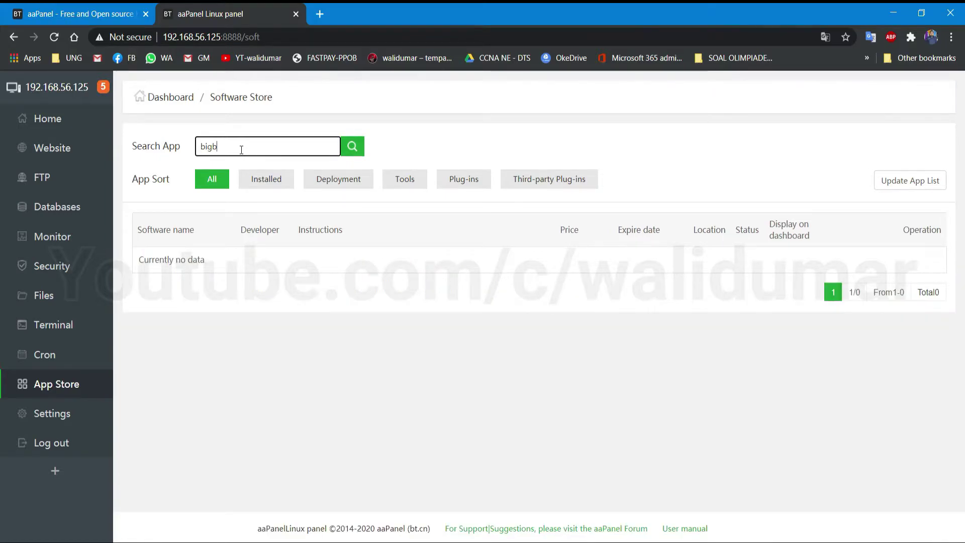
text(jitsi)
key(BackSpace)
key(BackSpace)
key(BackSpace)
key(BackSpace)
key(BackSpace)
text(samba)
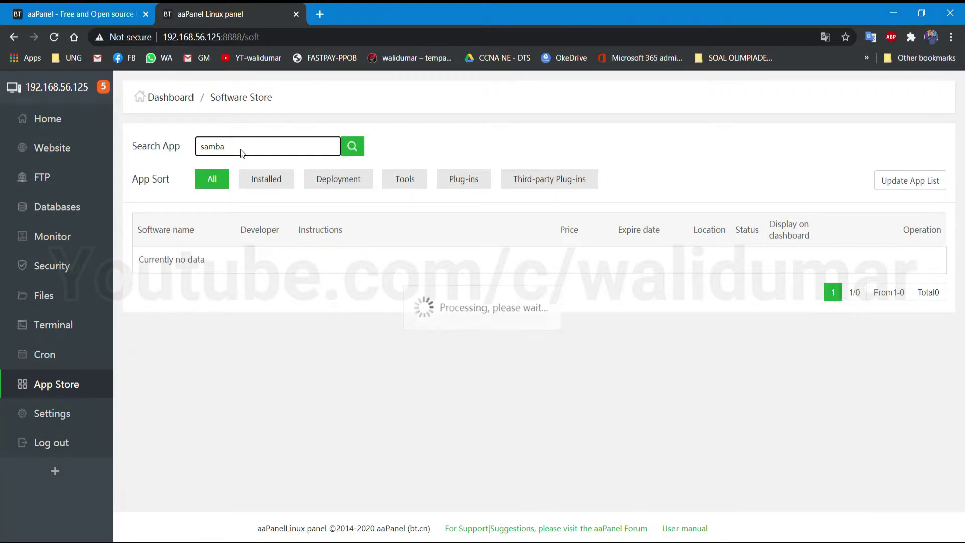
key(BackSpace)
key(BackSpace)
key(BackSpace)
key(BackSpace)
key(BackSpace)
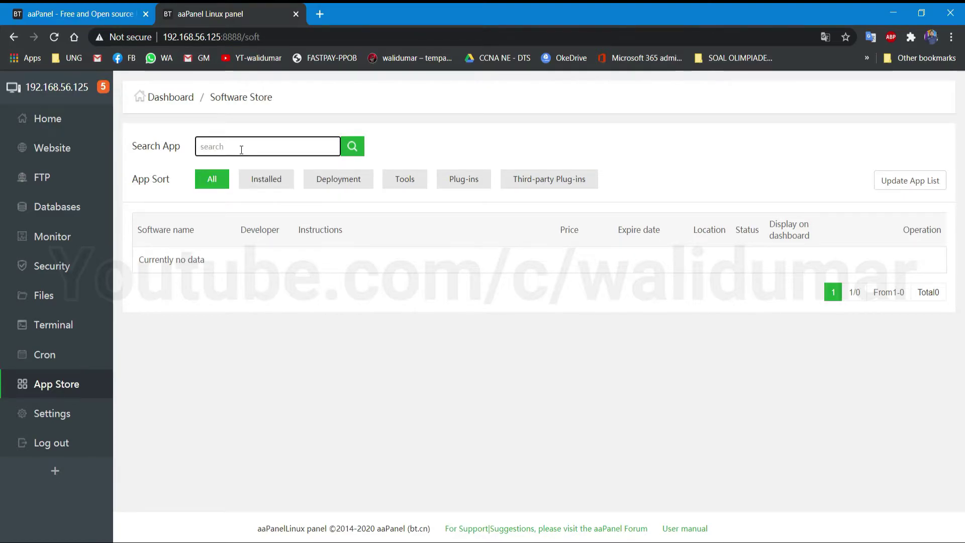
text(figlet)
double_click(287, 146)
key(BackSpace)
- Load page 2 of the app list and switch to the server terminal
scroll(699, 270, down, 5)
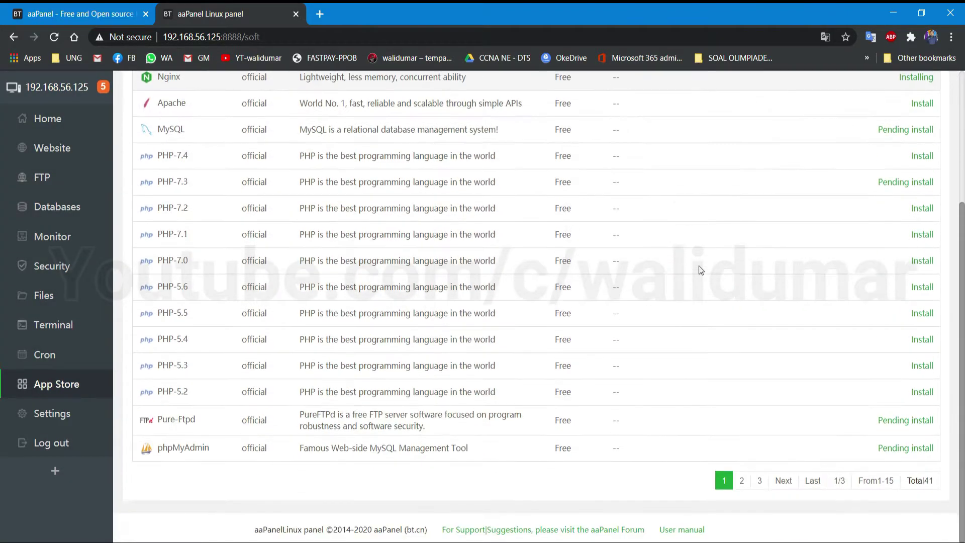
click(743, 484)
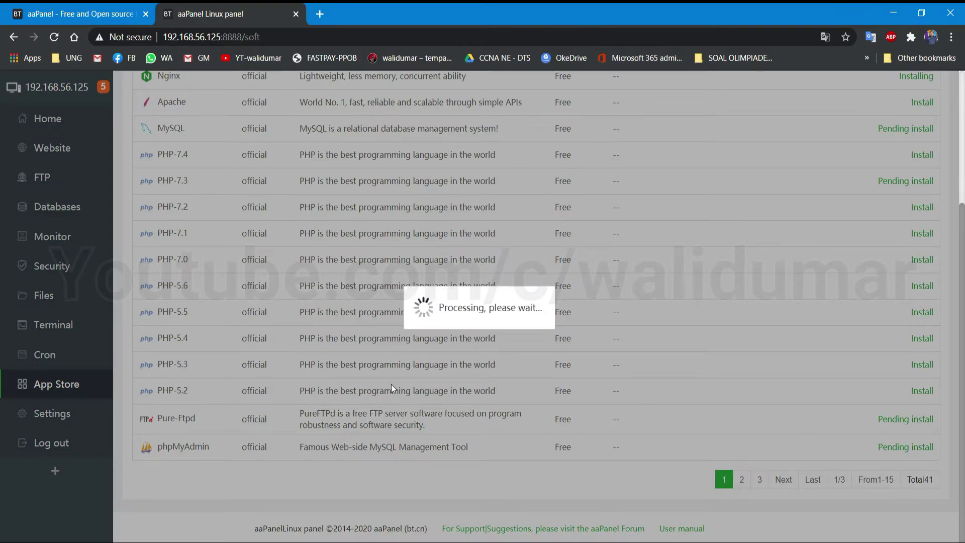
scroll(391, 384, up, 4)
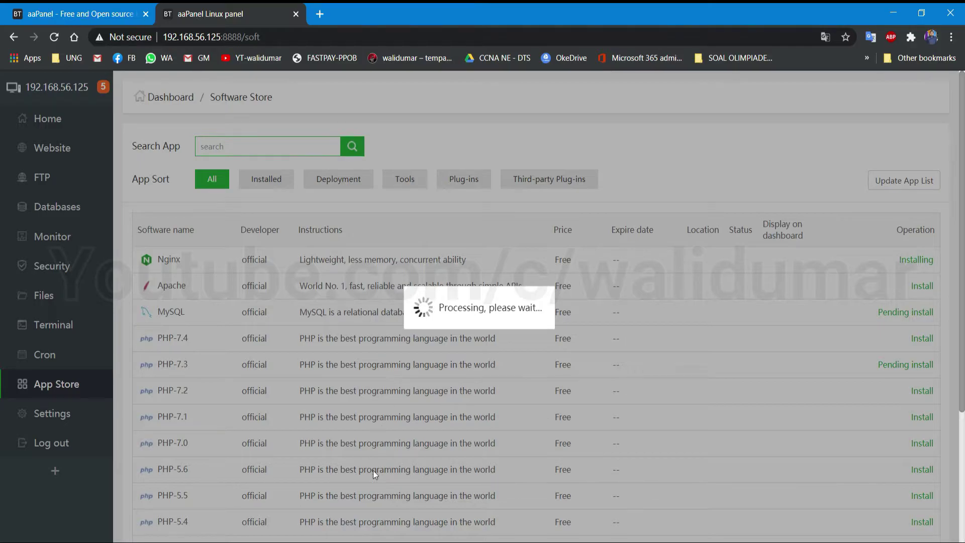
key(alt+Tab)
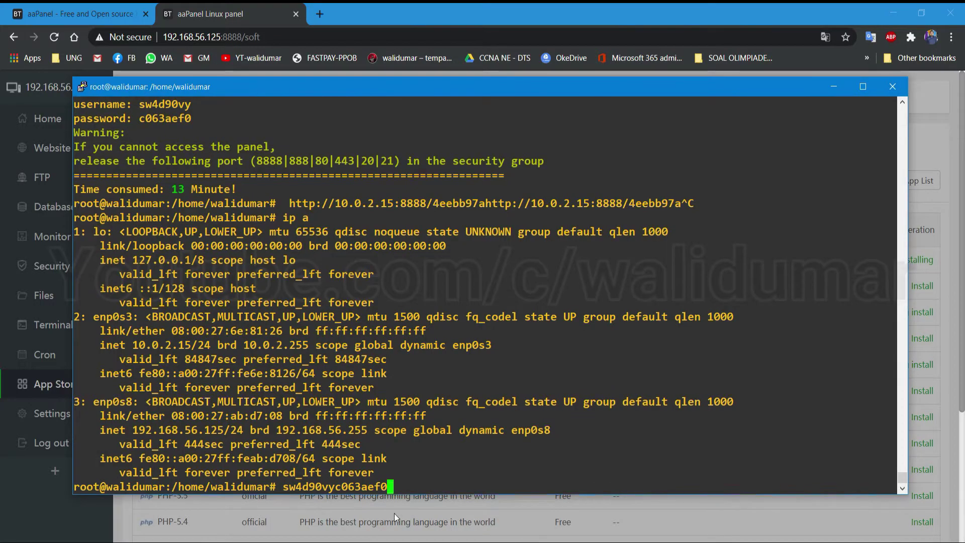
- Clear the PuTTY prompt and run htop, glancing at the browser and back
key(alt+Tab)
key(alt+Tab)
key(BackSpace)
key(BackSpace)
key(BackSpace)
key(BackSpace)
key(BackSpace)
key(BackSpace)
key(BackSpace)
key(BackSpace)
key(BackSpace)
key(BackSpace)
key(BackSpace)
key(BackSpace)
key(BackSpace)
key(BackSpace)
key(BackSpace)
text(htop)
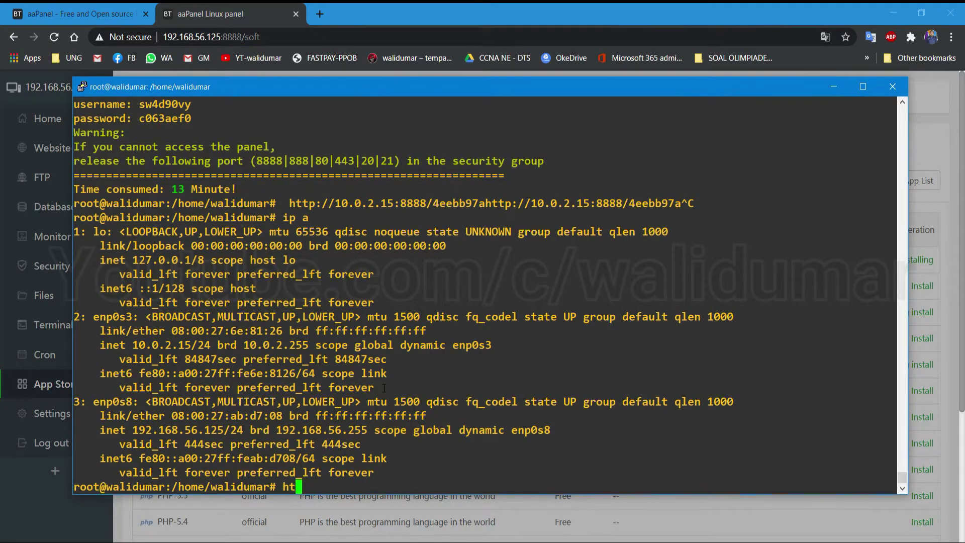
key(Return)
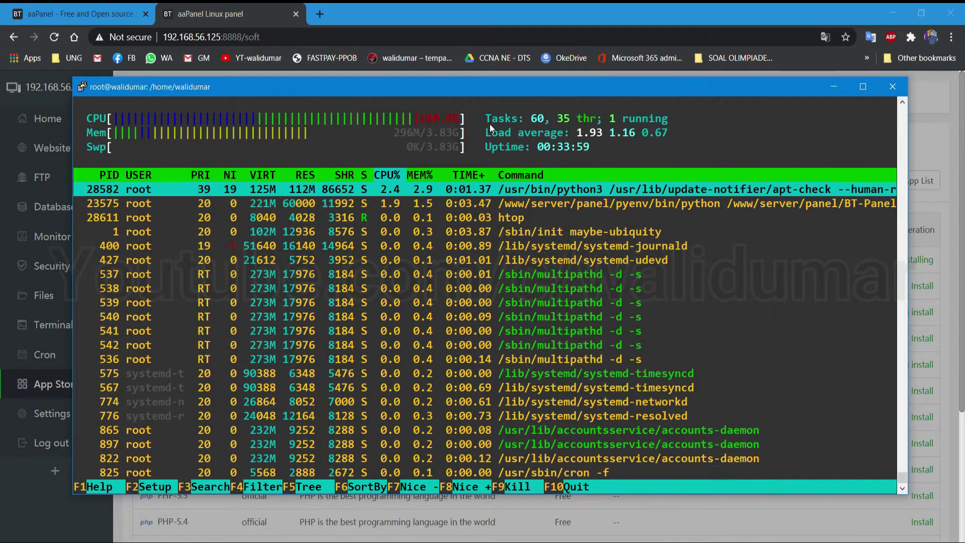
key(alt+Tab)
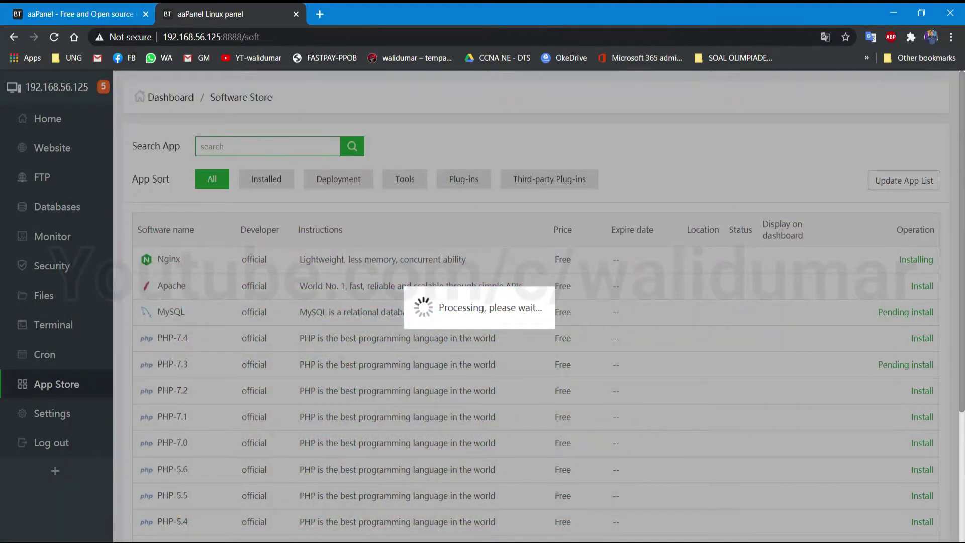
key(alt+Tab)
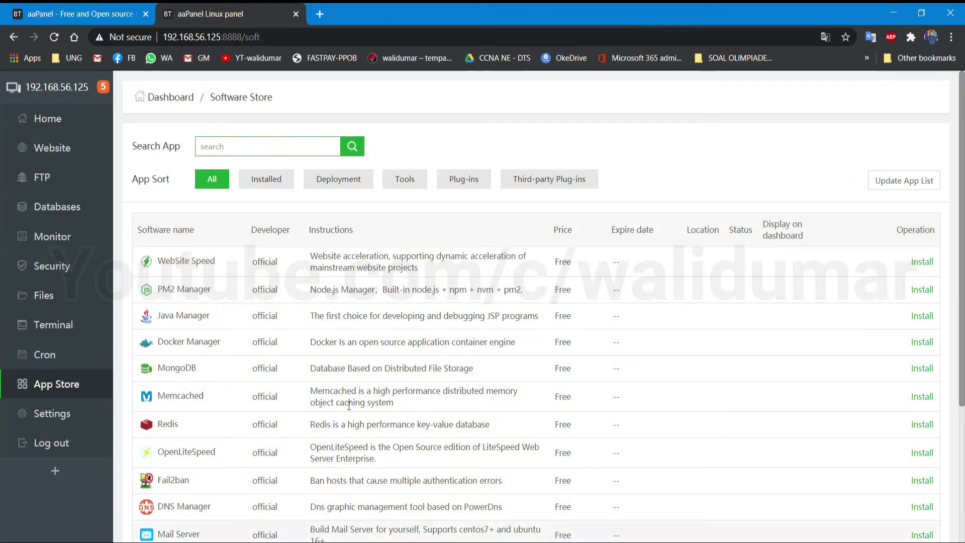
- Scroll up and down through the Software Store app list
scroll(264, 431, down, 4)
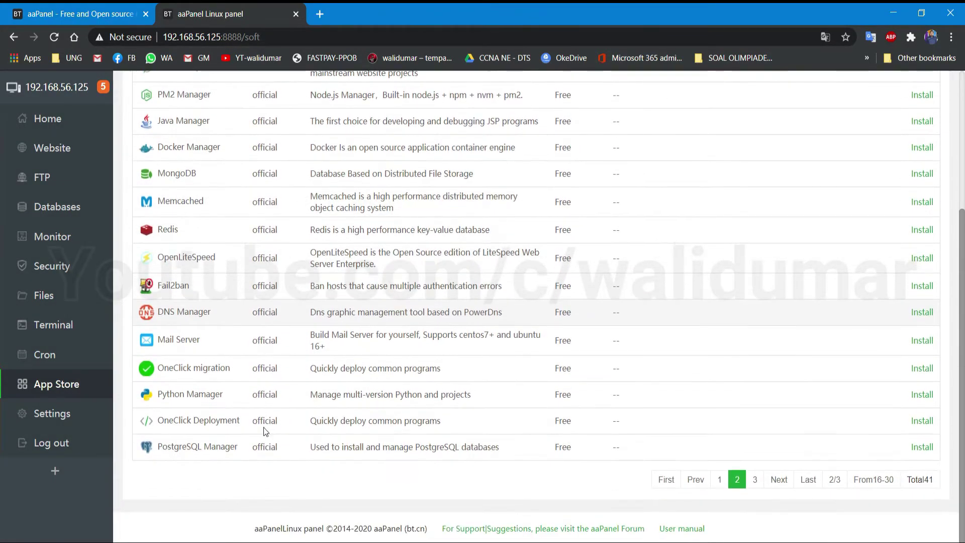
scroll(261, 427, up, 1)
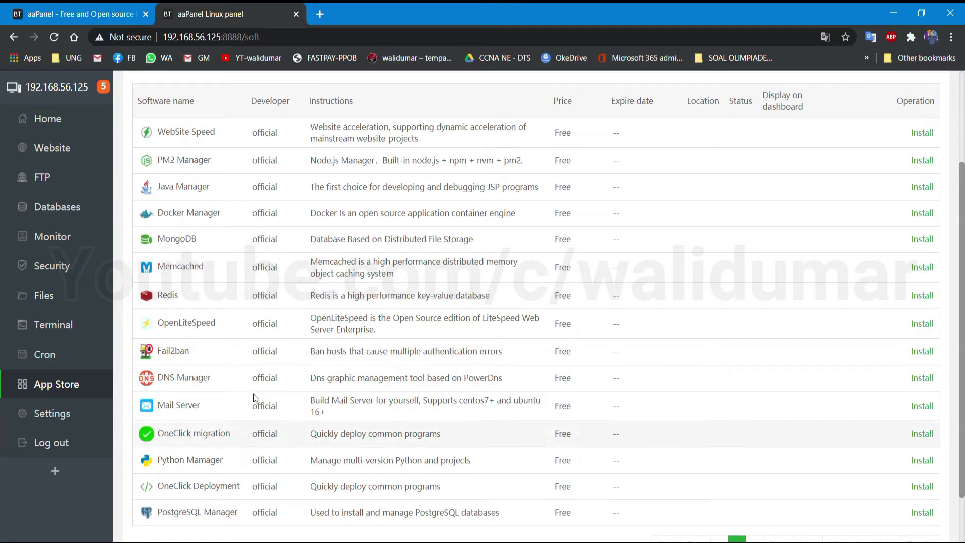
scroll(293, 430, down, 1)
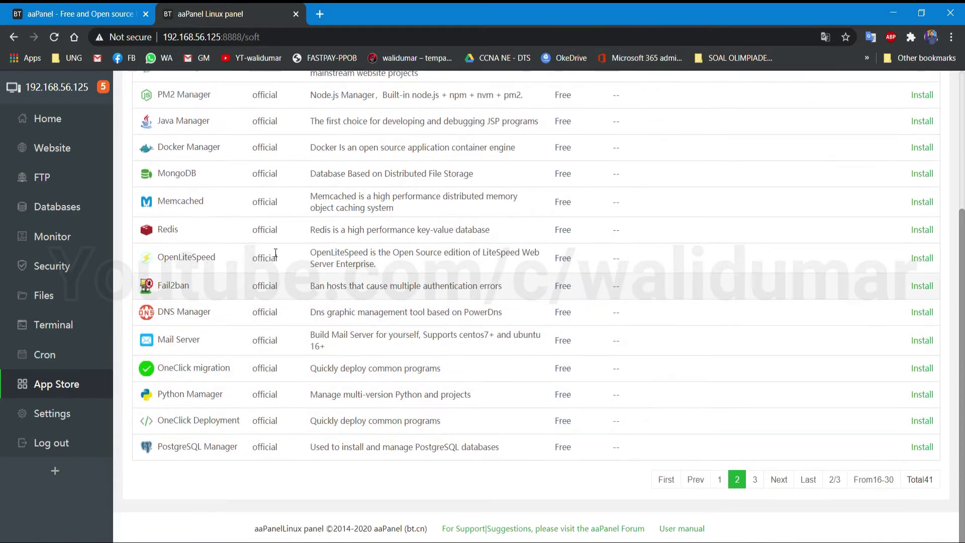
scroll(290, 227, up, 1)
scroll(533, 307, down, 1)
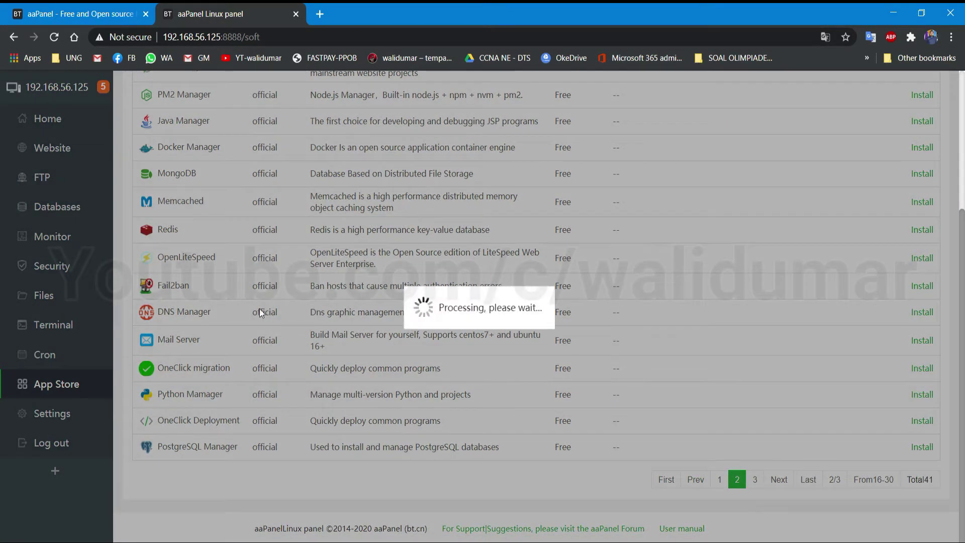
scroll(244, 303, up, 4)
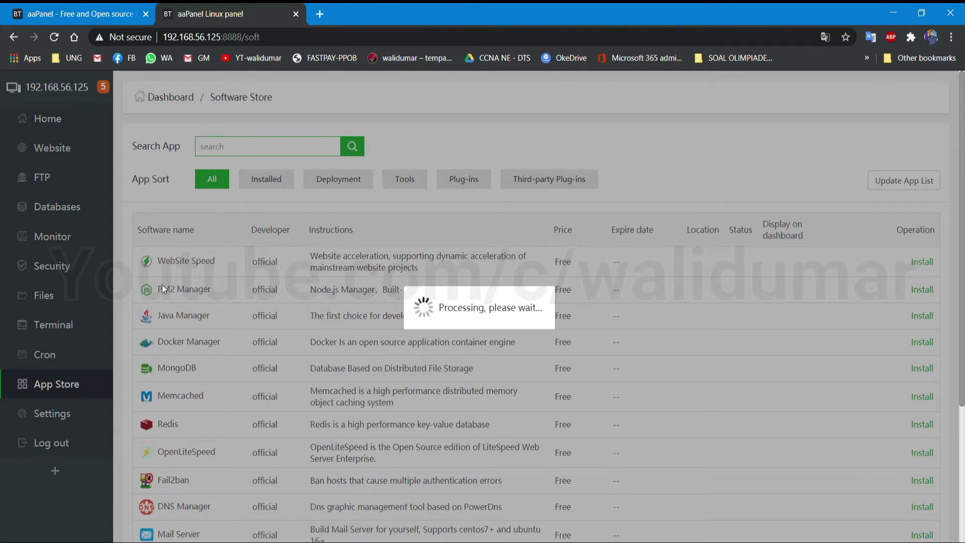
scroll(171, 300, down, 4)
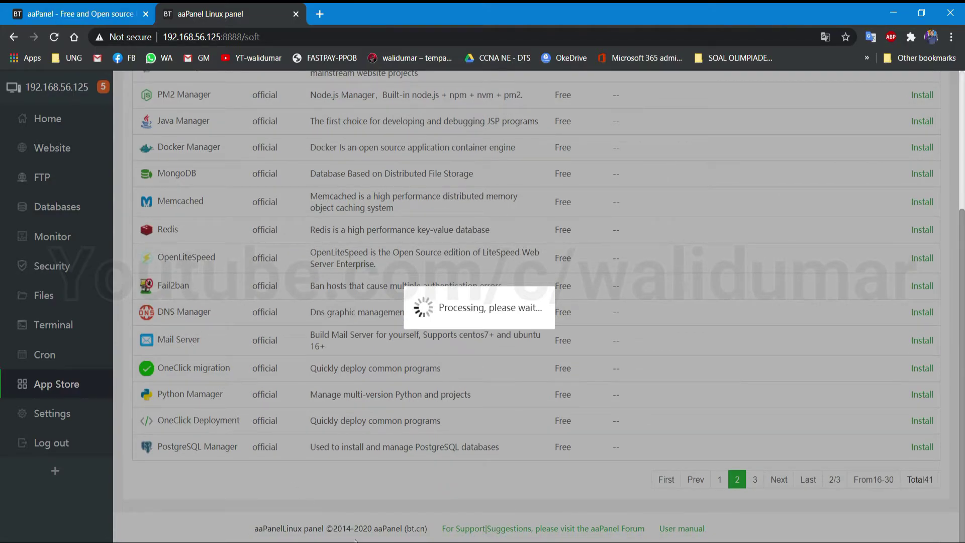
- Select the top panel process in htop, then return to the app list in the browser
key(alt+Tab)
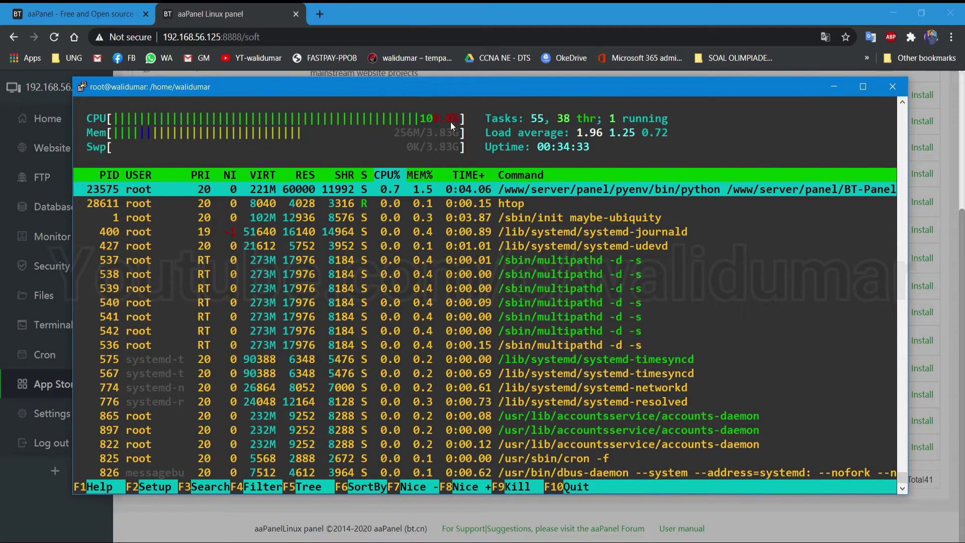
key(Down)
key(Down)
key(Down)
key(Down)
key(Down)
key(Down)
key(Down)
key(Down)
key(Down)
key(Down)
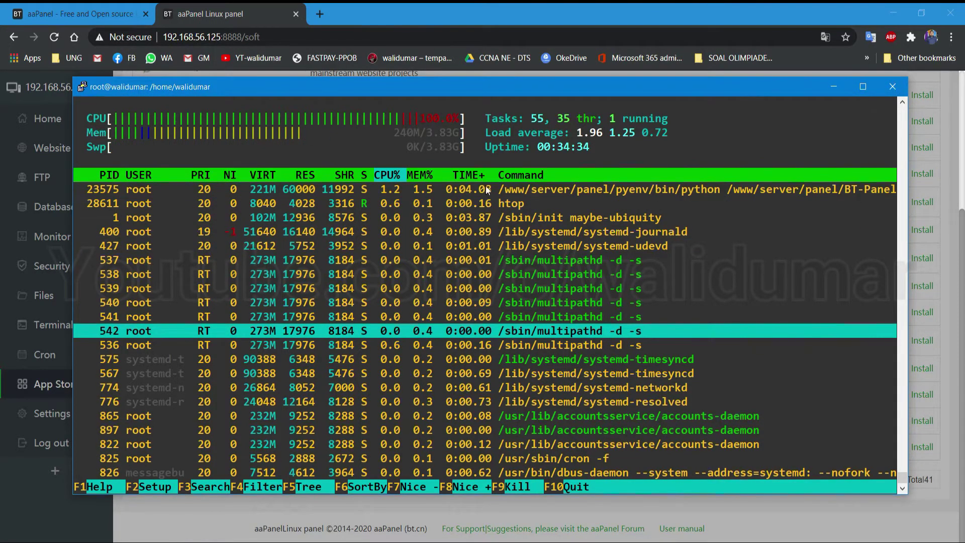
click(491, 193)
key(alt+Tab)
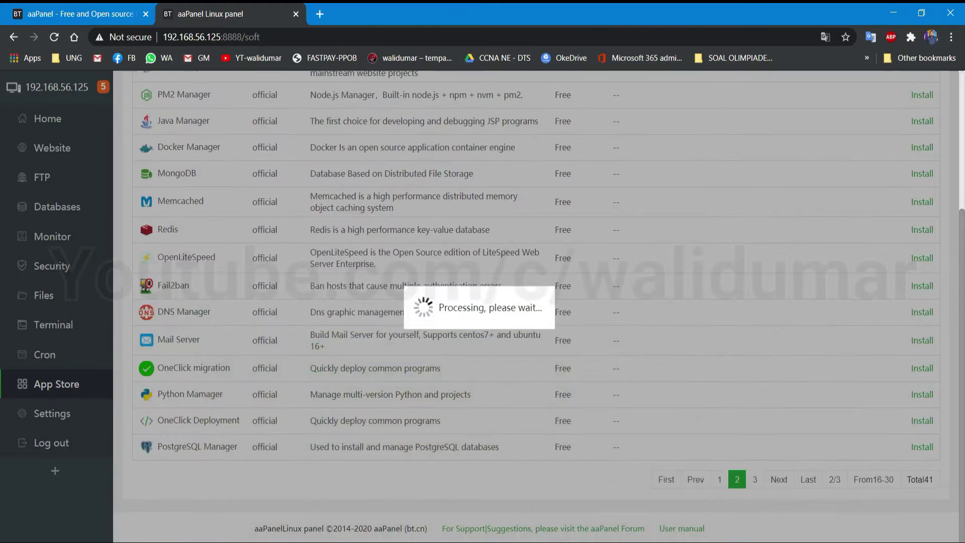
scroll(337, 396, up, 4)
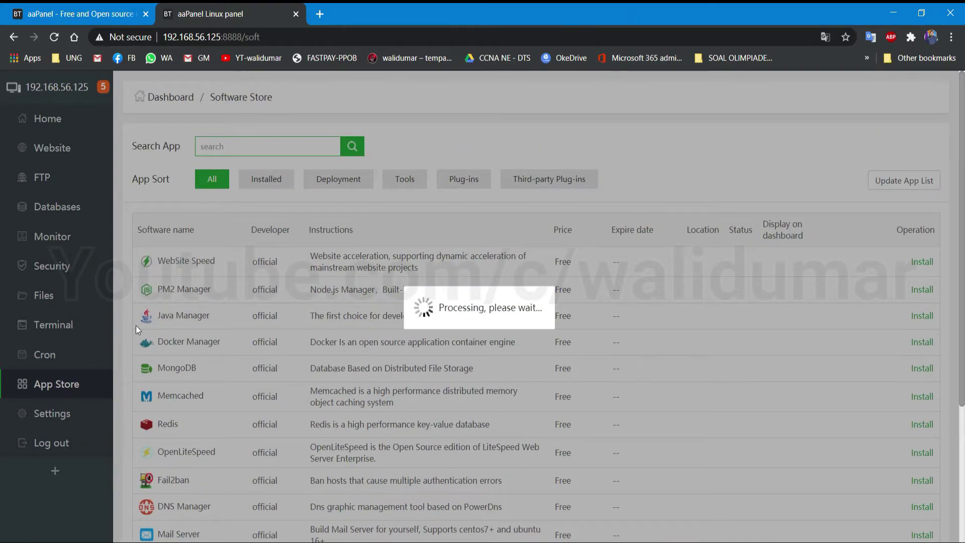
key(alt+Tab)
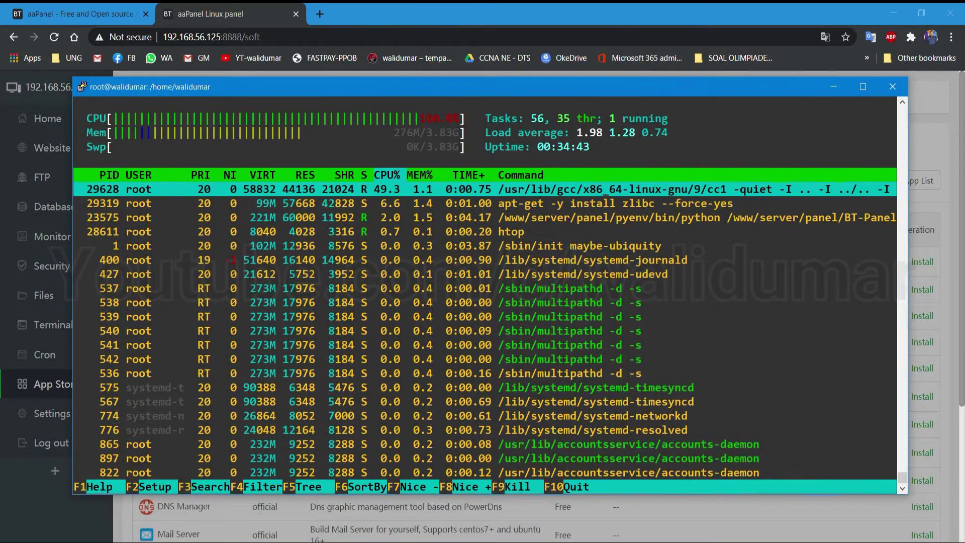
key(alt+Tab)
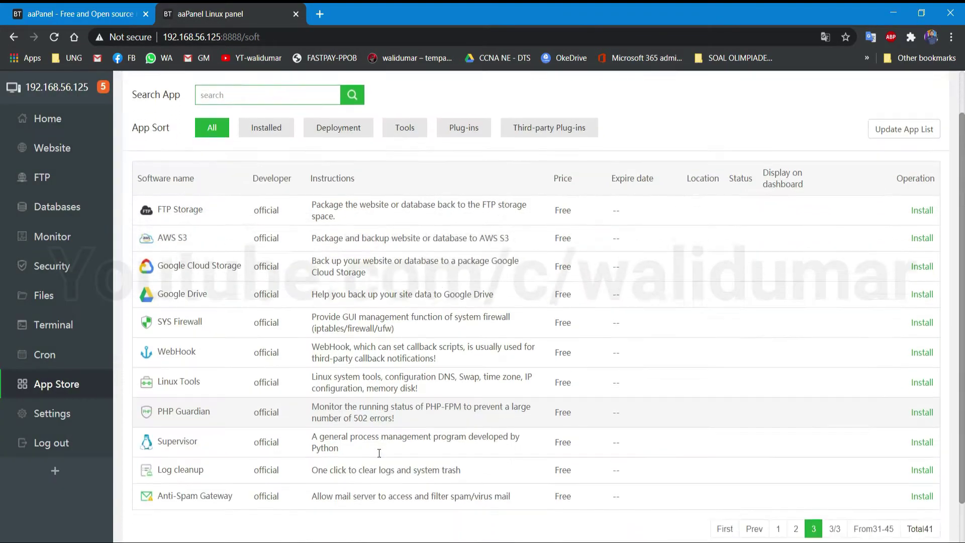
scroll(237, 397, down, 2)
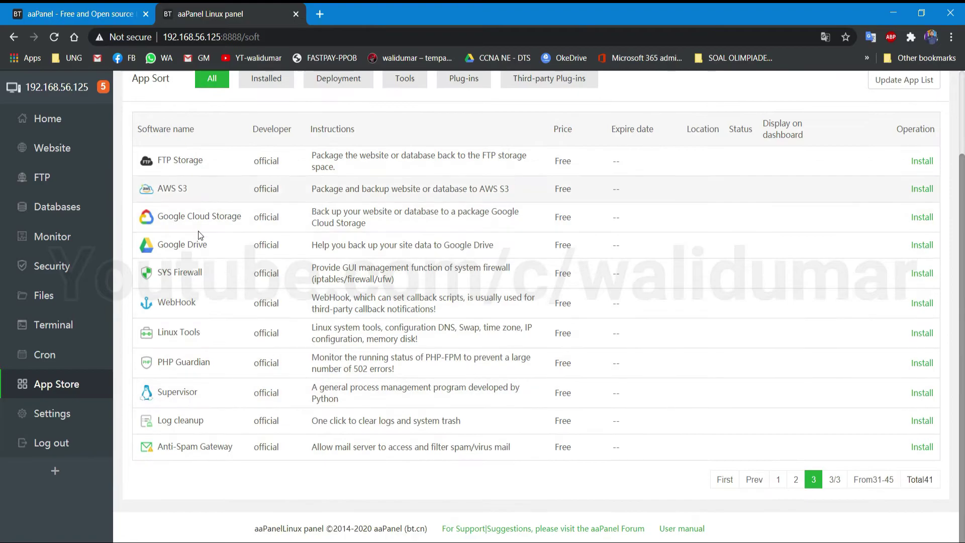
scroll(219, 339, up, 2)
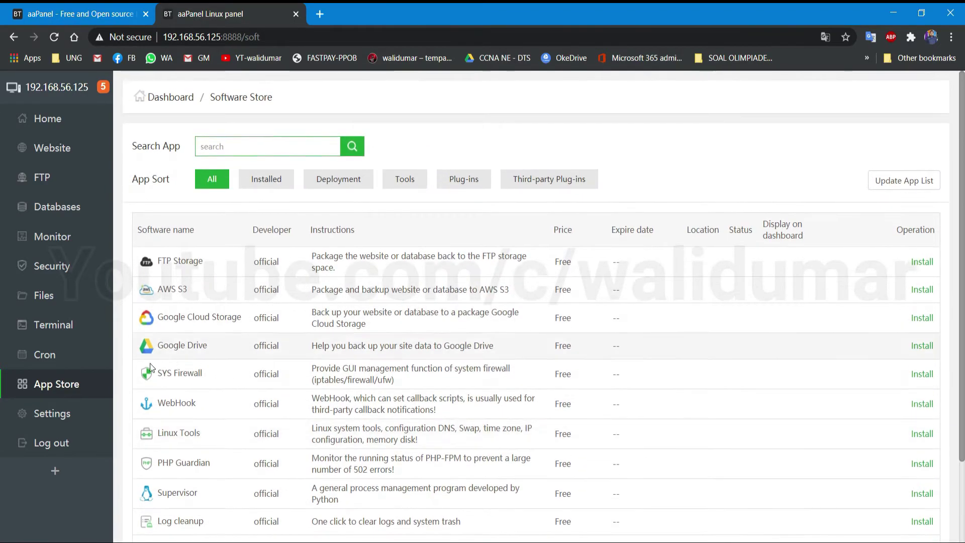
- Pass through Cron and Terminal, then browse the file manager from root to the /www folder
click(50, 369)
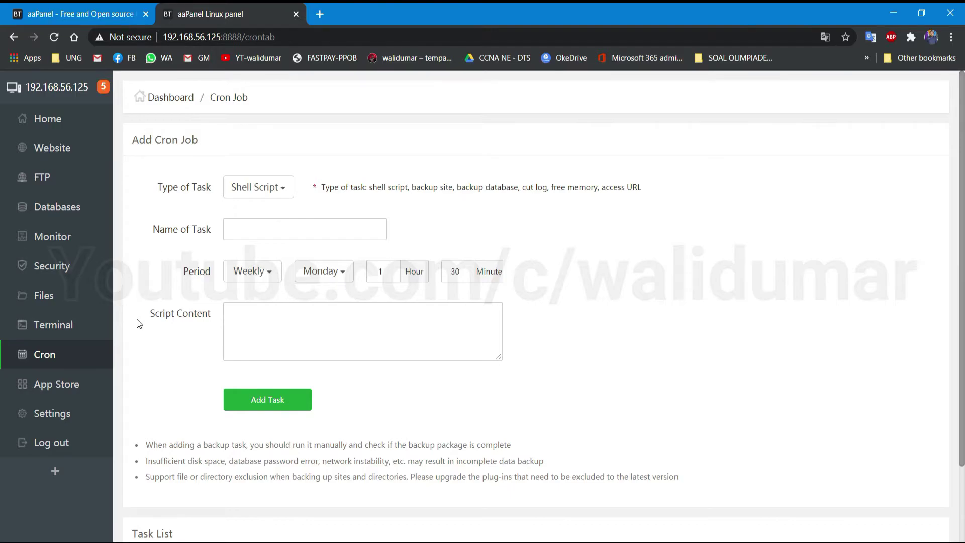
click(73, 335)
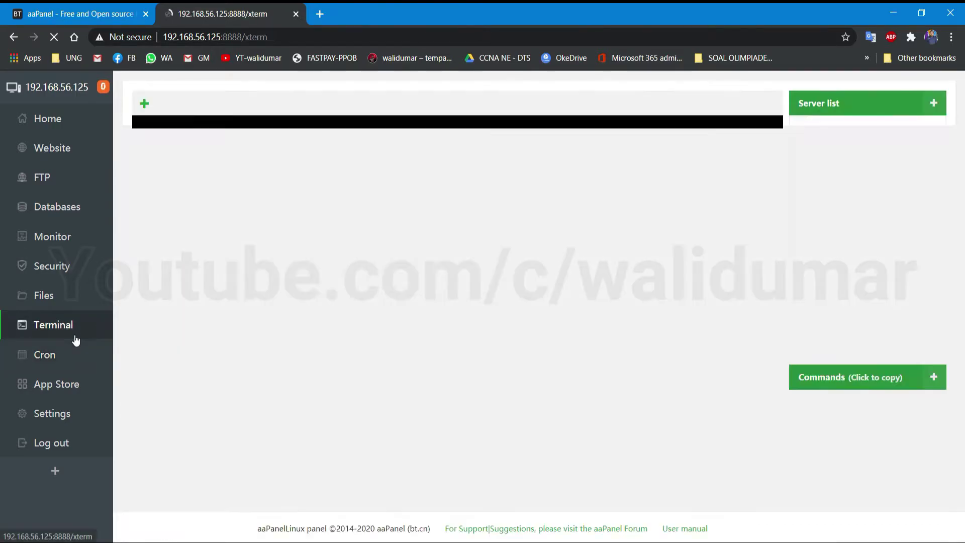
click(44, 296)
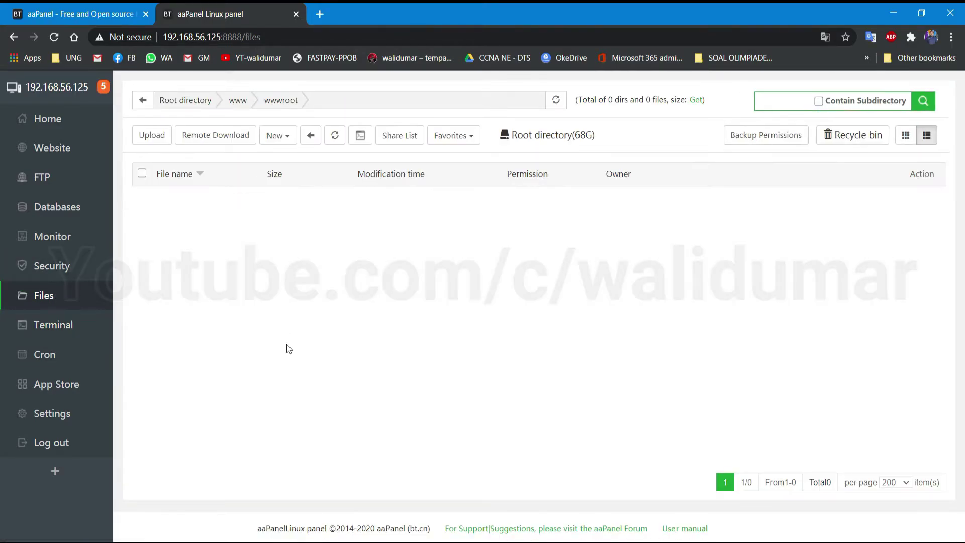
click(187, 100)
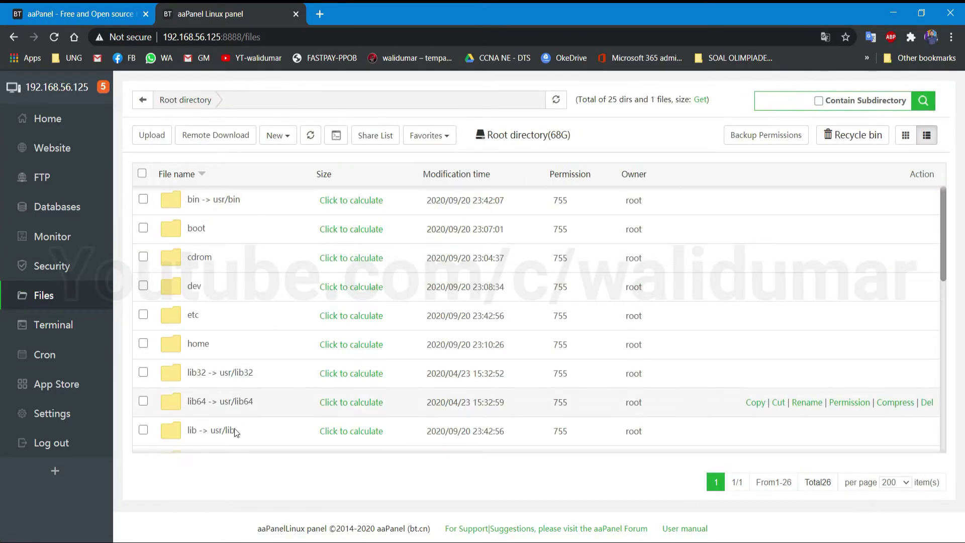
scroll(233, 356, down, 10)
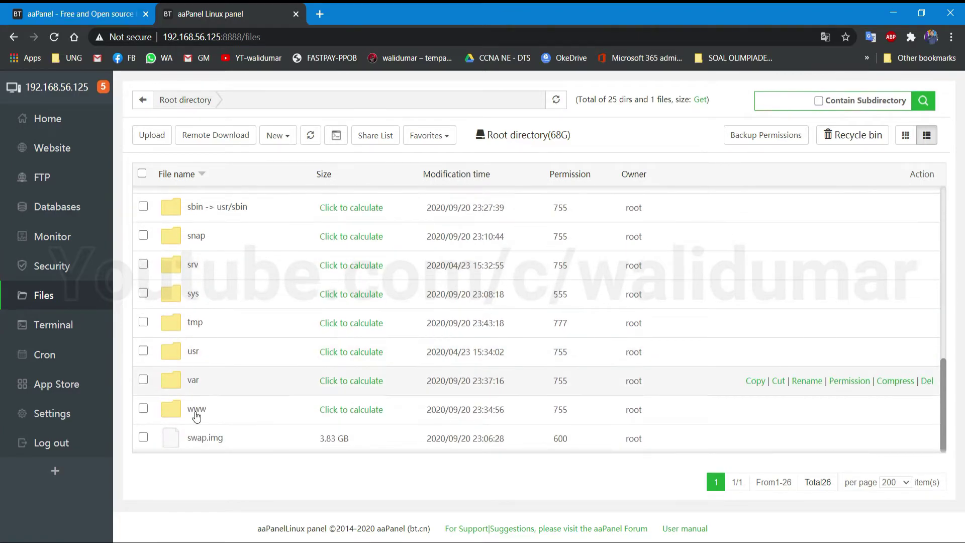
click(196, 411)
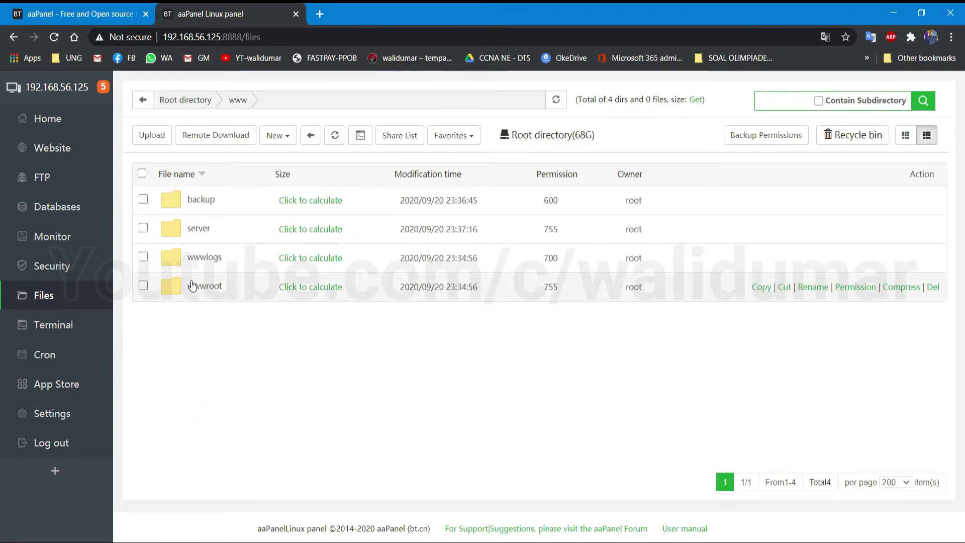
click(290, 141)
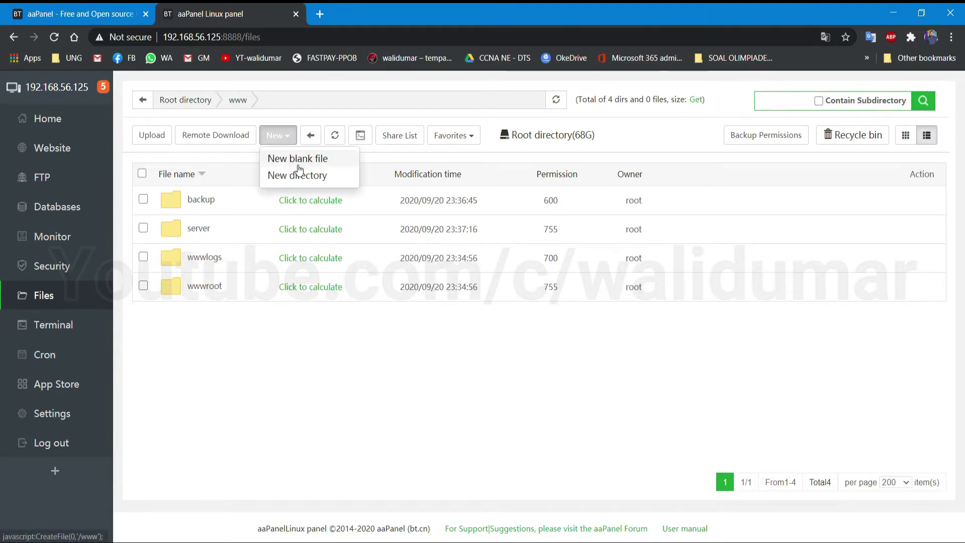
click(302, 176)
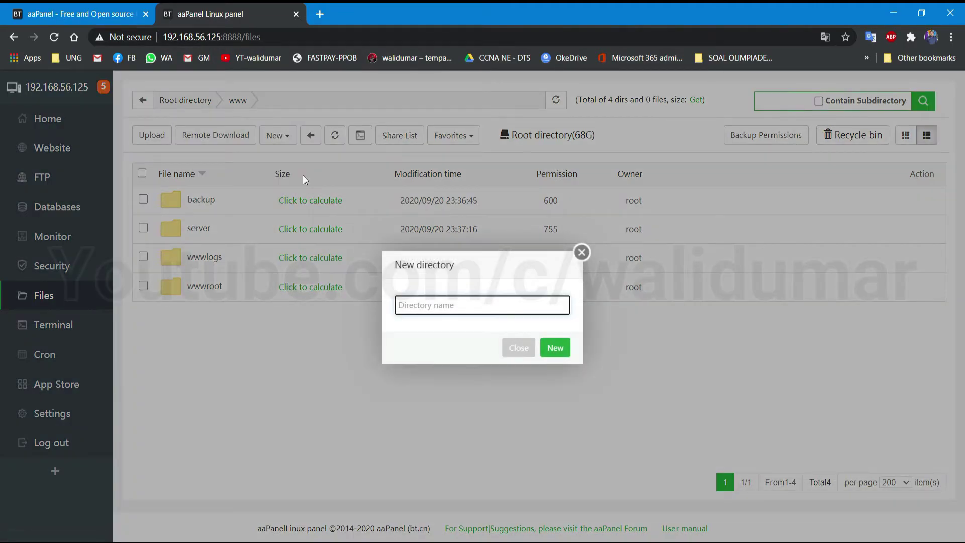
text(walidumar)
key(Return)
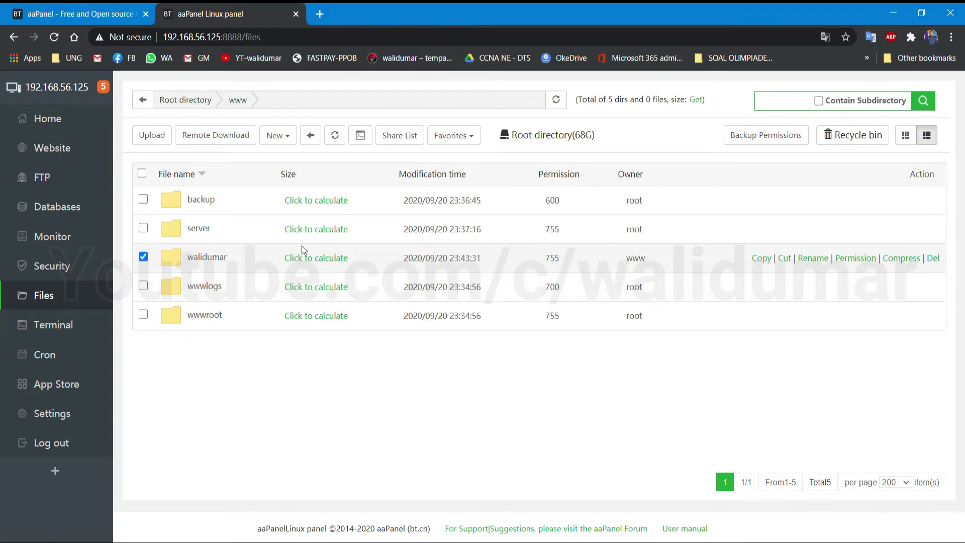
- Open walidumar and start a new blank file named testing.txt
click(206, 259)
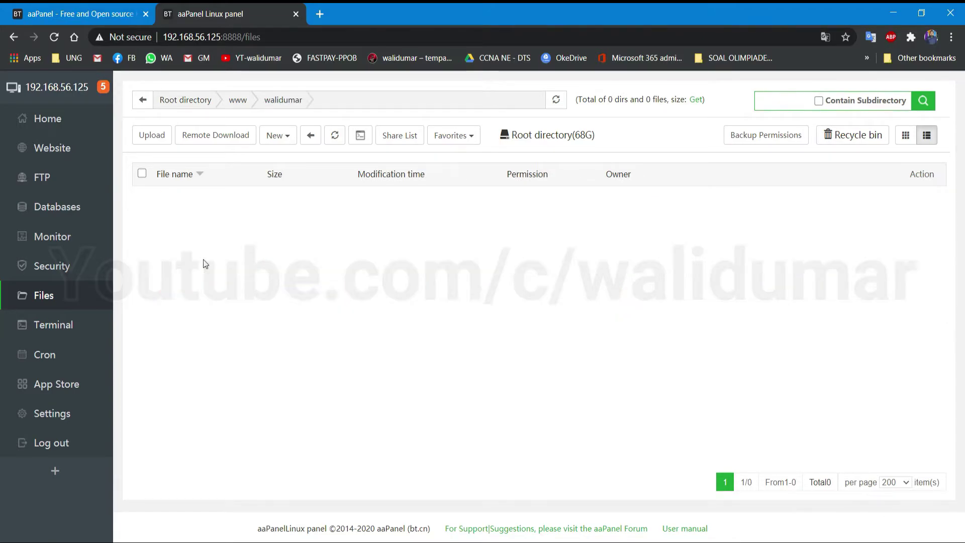
right_click(213, 237)
click(200, 255)
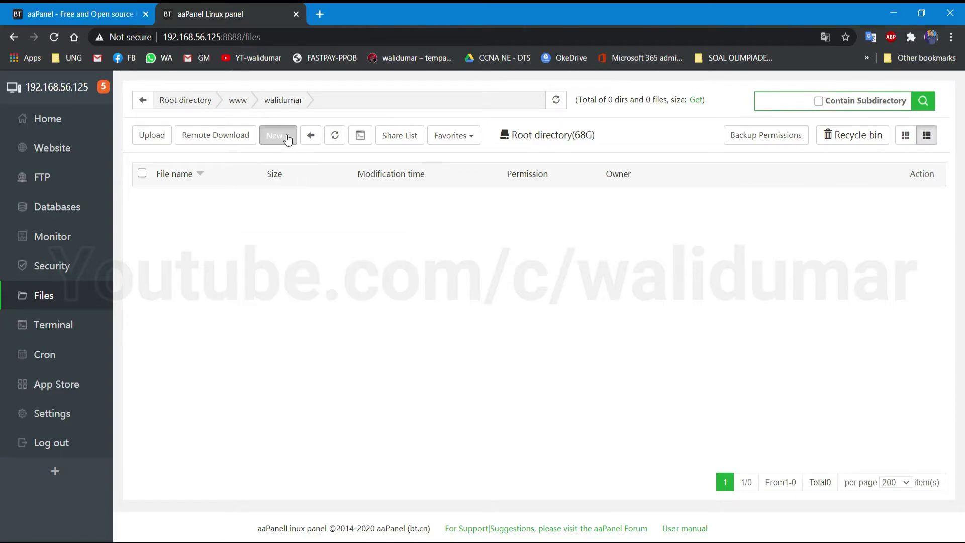
click(278, 135)
click(295, 160)
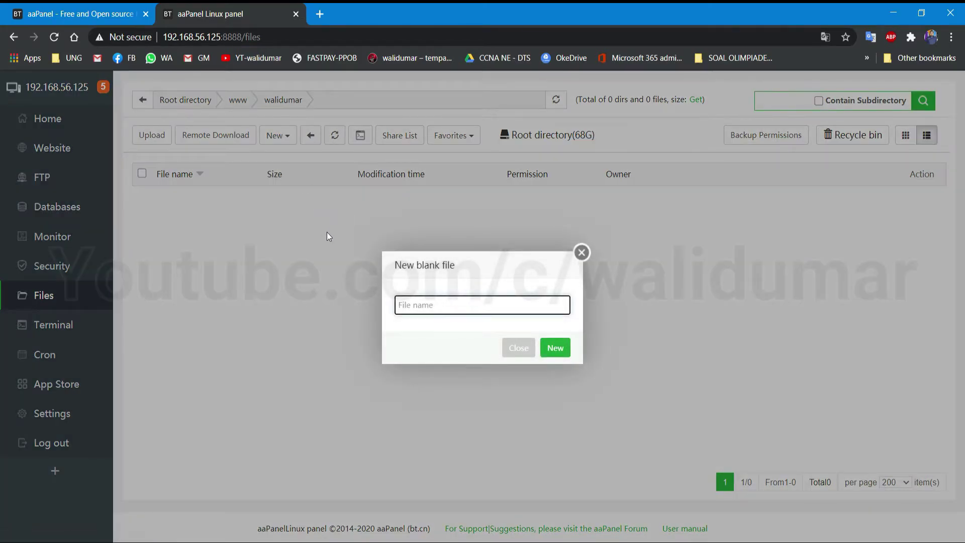
text(testing.txt)
- Create testing.txt with the line <h1>halo semua</h1>, save it and close the editor
key(Return)
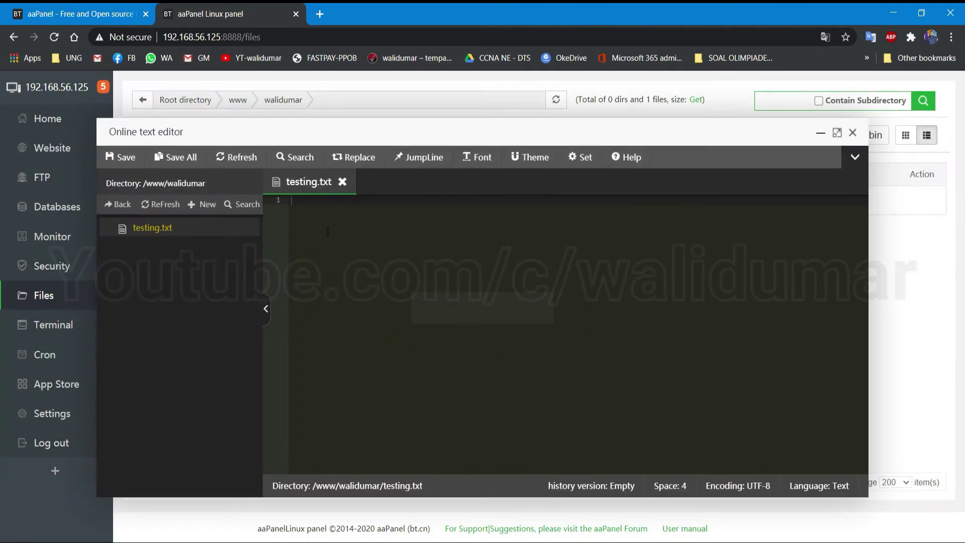
mouse_move(386, 127)
mouse_down()
mouse_move(450, 172)
mouse_move(413, 138)
mouse_move(459, 163)
mouse_move(445, 141)
mouse_up()
text(<h1)
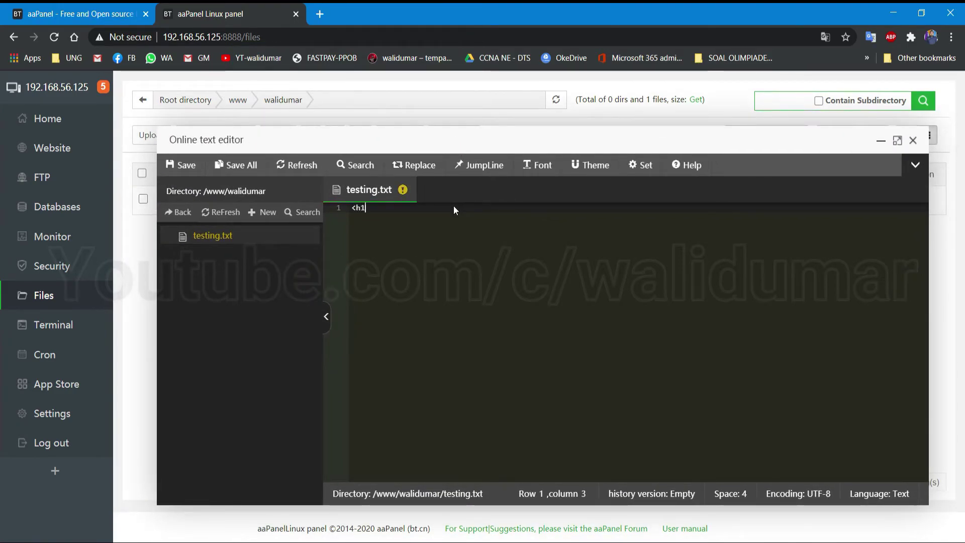
text(>halo semua</h1>)
key(ctrl+s)
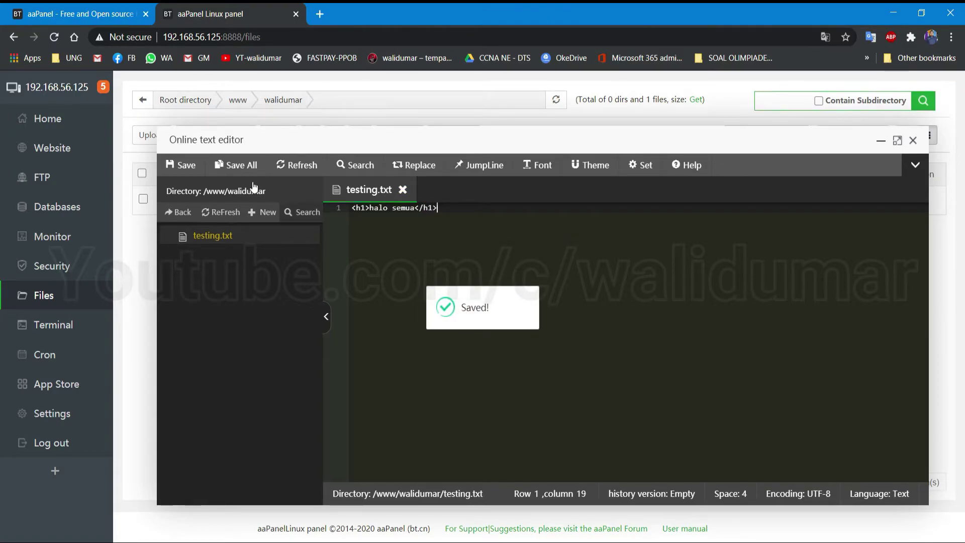
click(913, 142)
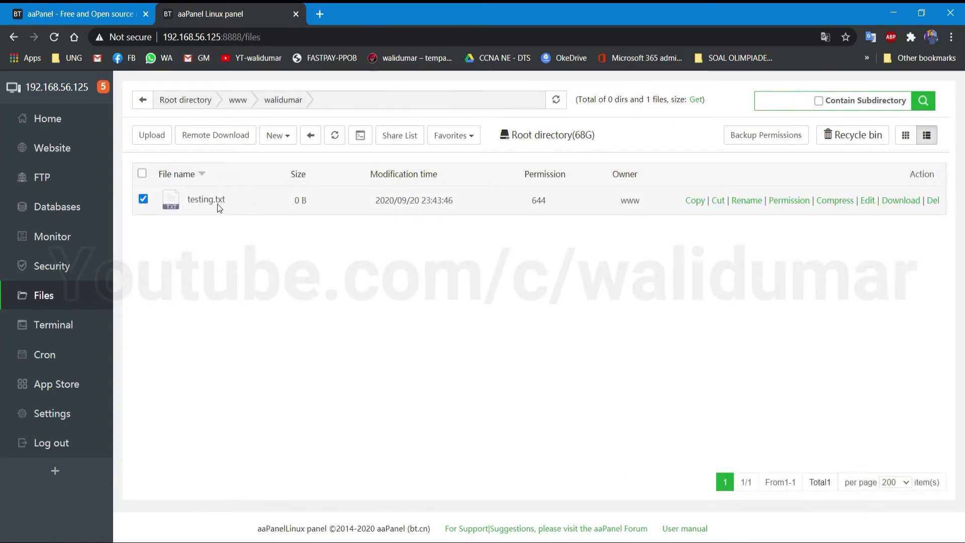
right_click(217, 204)
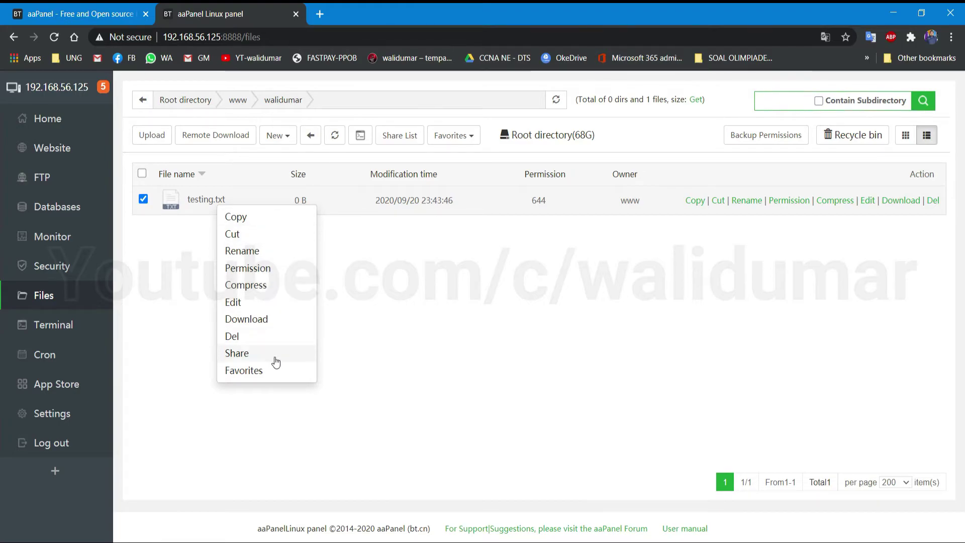
click(248, 203)
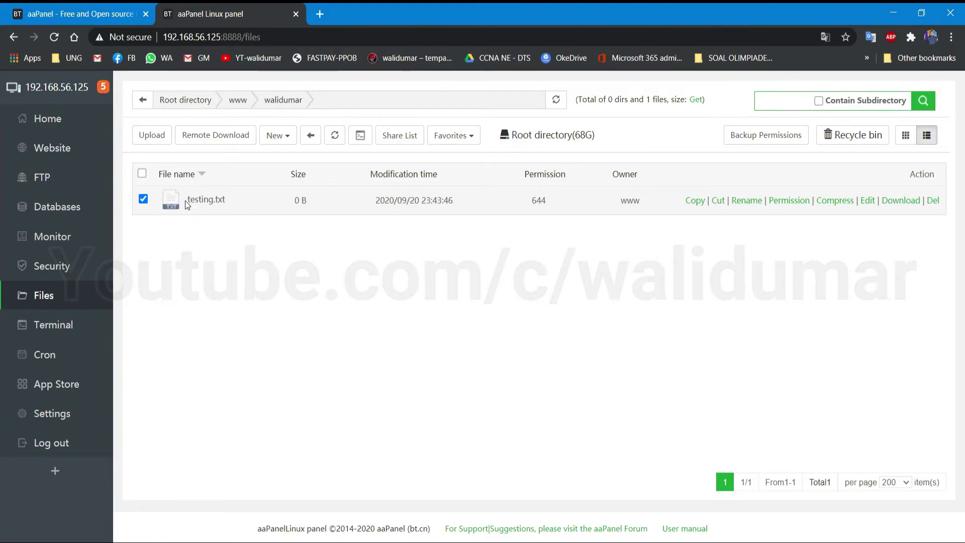
- Refresh the walidumar listing and select testing.txt to see its actions
click(278, 135)
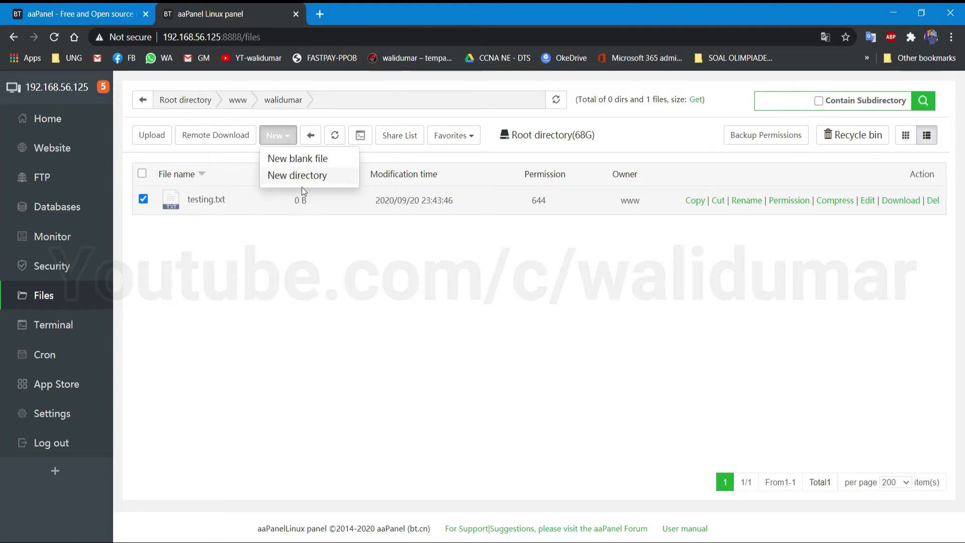
click(335, 135)
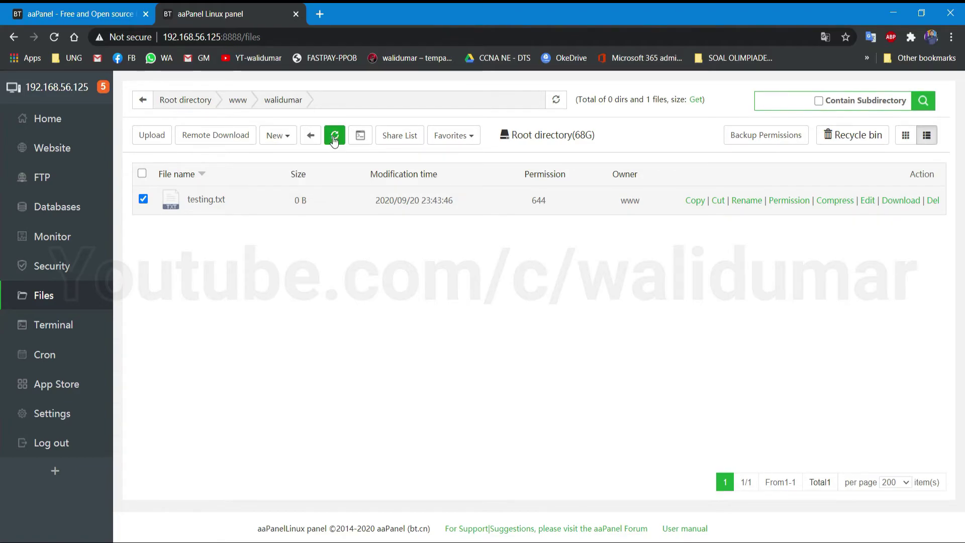
click(220, 207)
right_click(220, 207)
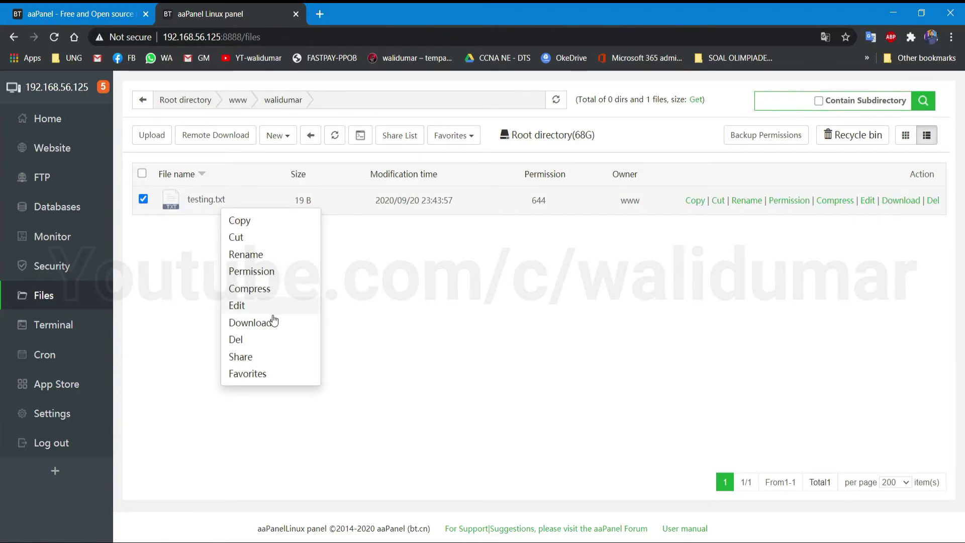
- Compress testing.txt in zip format, producing testing.txt.zip beside it
click(287, 288)
click(418, 296)
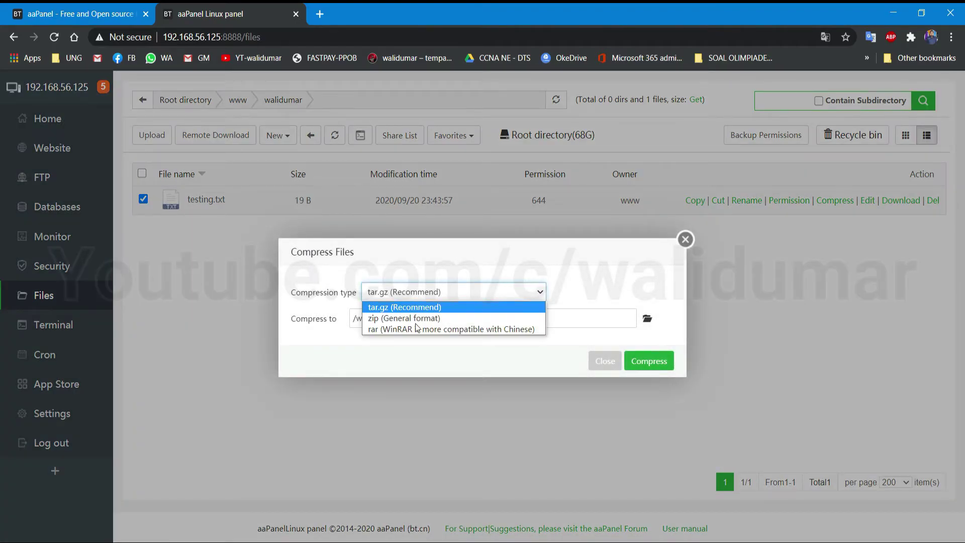
click(414, 318)
click(413, 300)
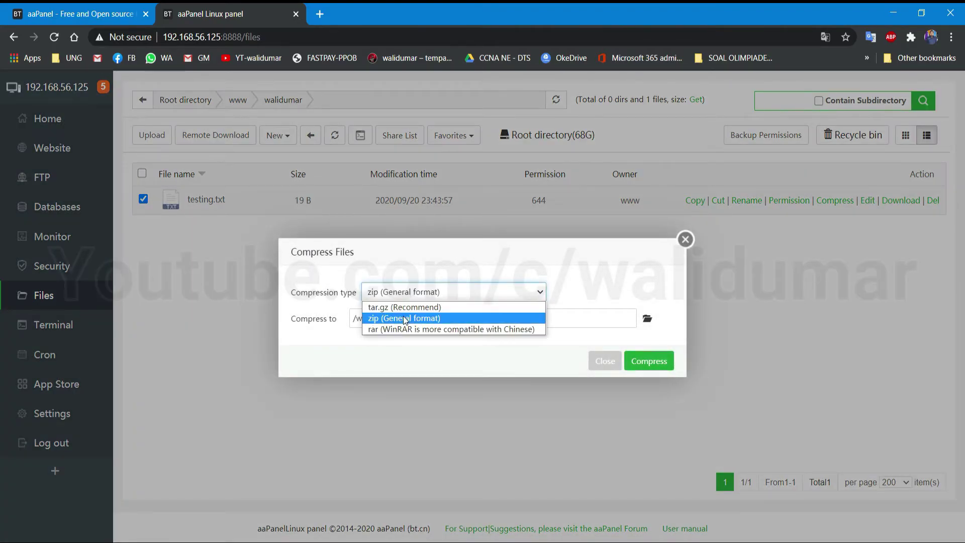
click(405, 318)
click(647, 361)
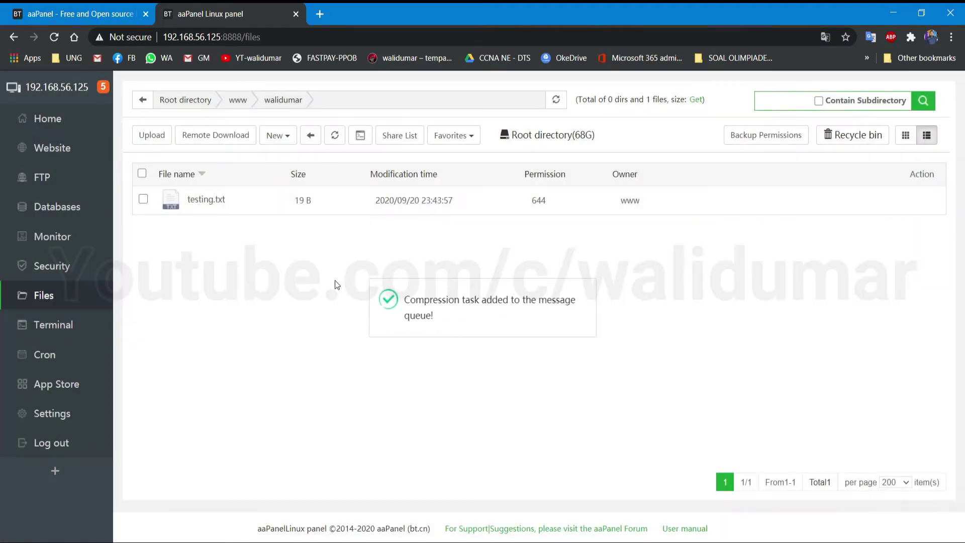
click(252, 234)
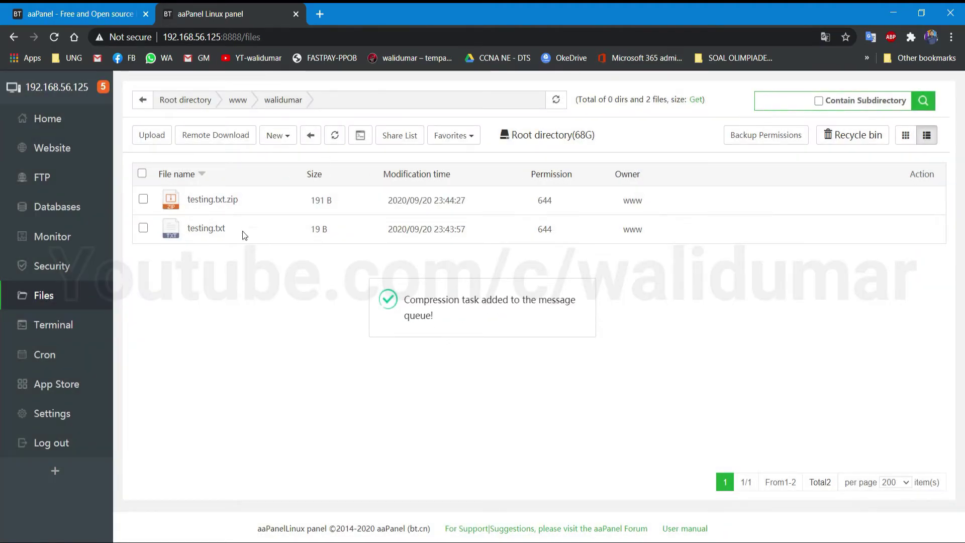
click(247, 203)
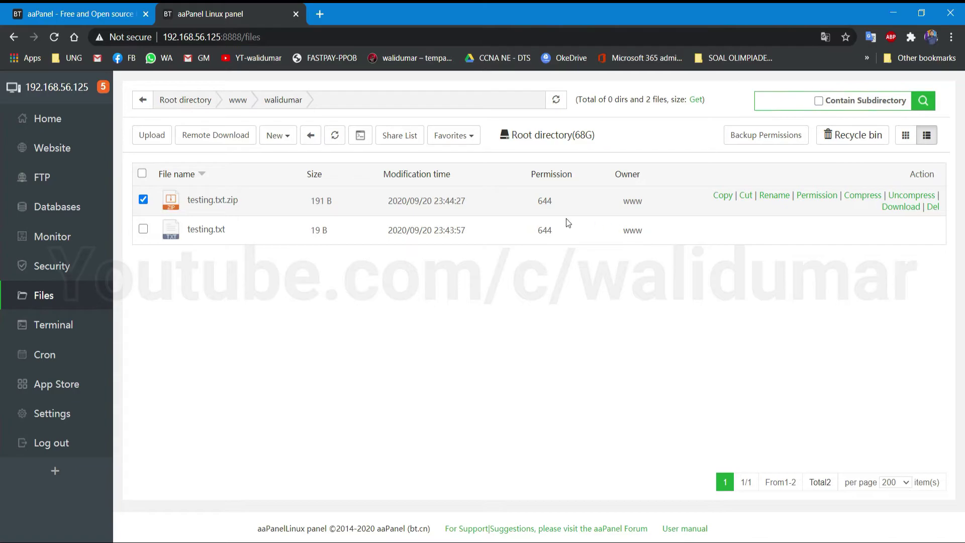
- Open the Security page and scroll through its firewall settings
click(50, 265)
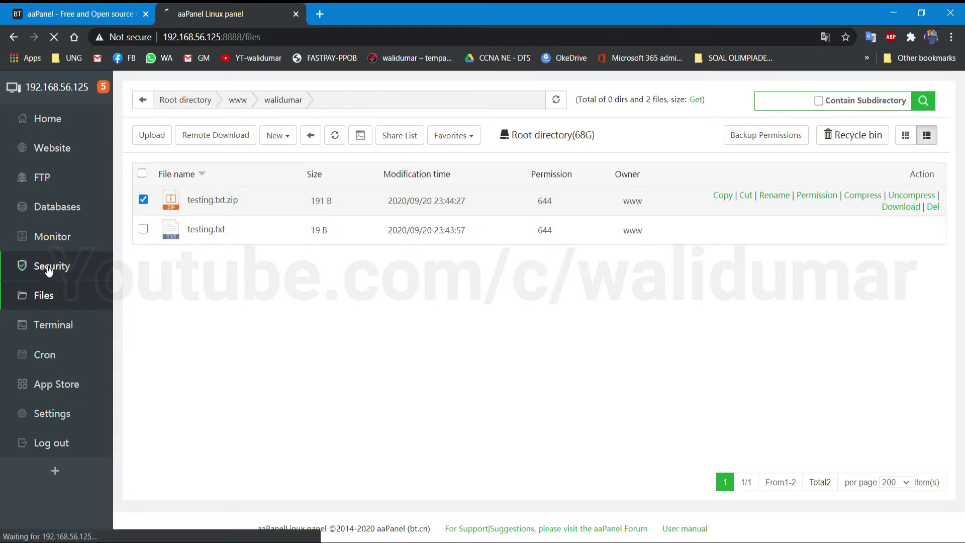
scroll(198, 298, down, 5)
scroll(198, 298, up, 5)
scroll(198, 298, up, 1)
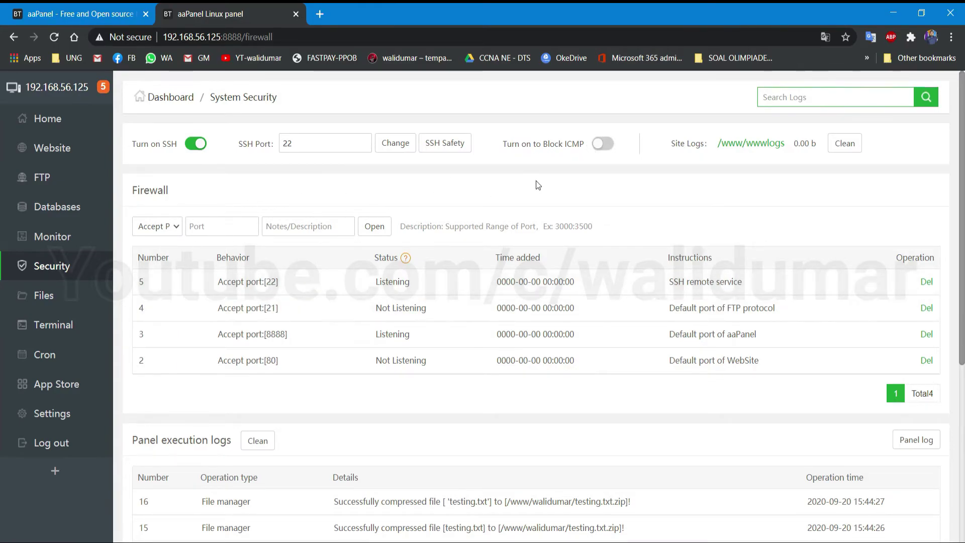
- Back out of enabling Block ICMP, leaving it off, and review the rules and logs
click(603, 144)
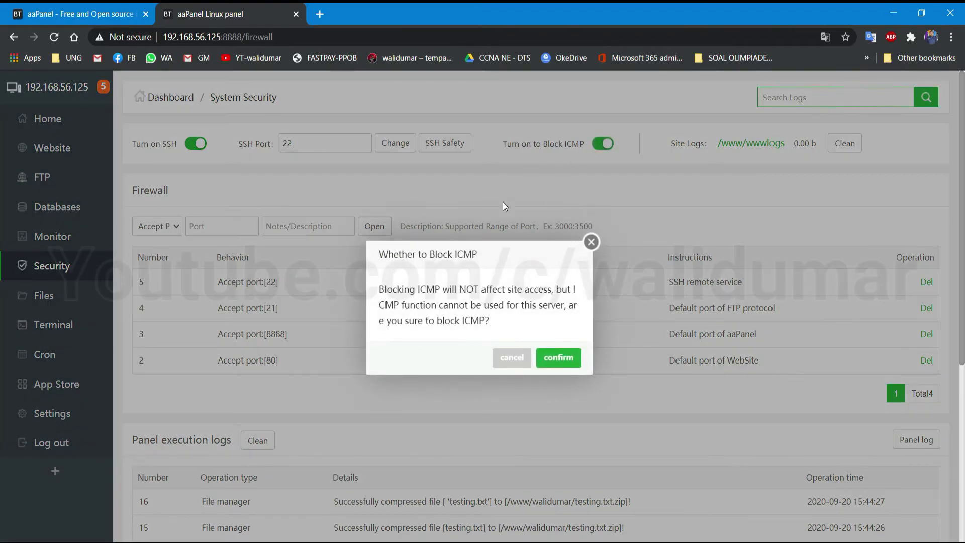
click(591, 241)
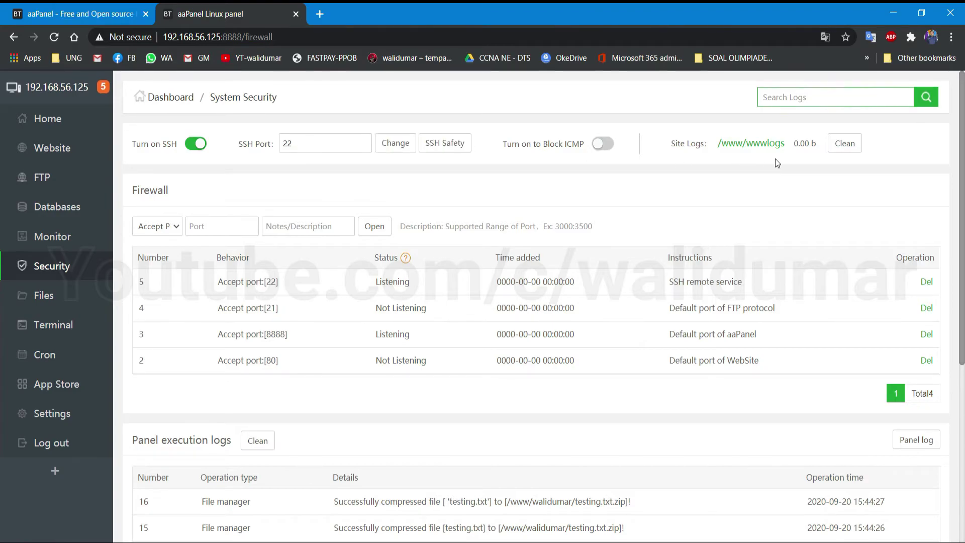
scroll(707, 213, down, 3)
scroll(502, 216, up, 2)
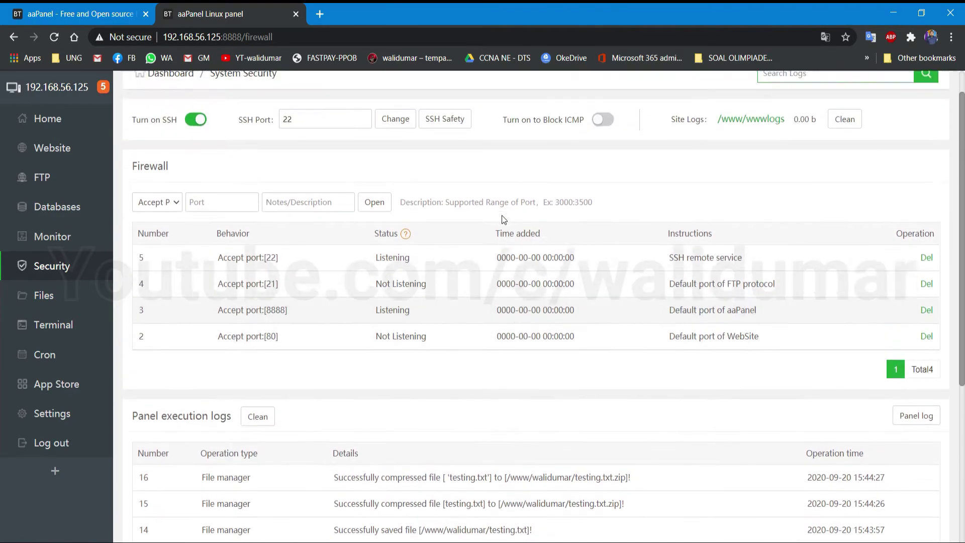
scroll(502, 215, down, 5)
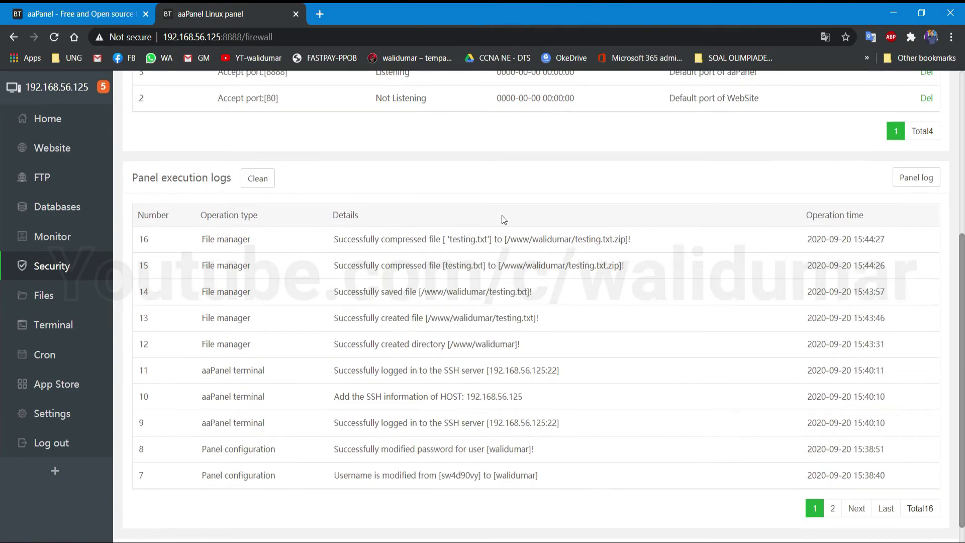
scroll(501, 215, down, 1)
scroll(501, 215, up, 6)
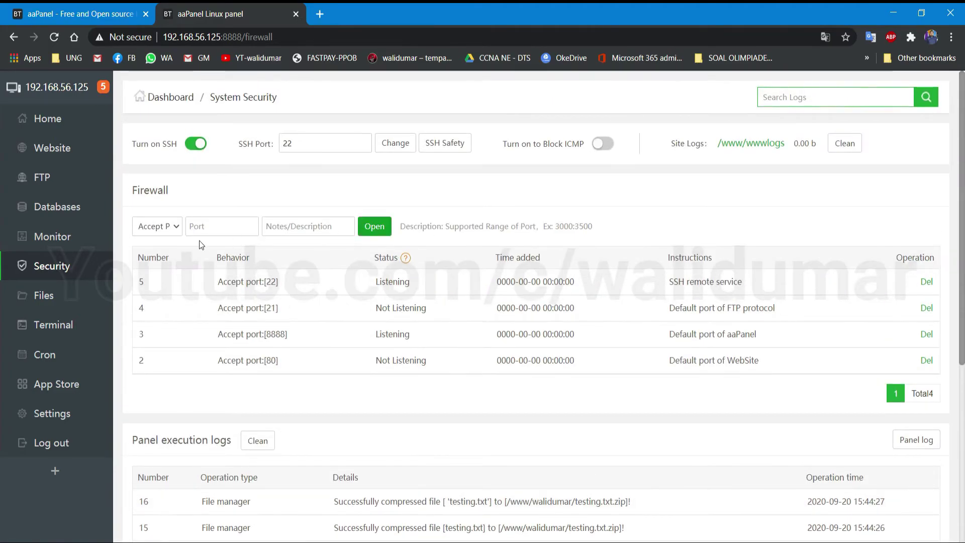
- Add a Block IP firewall rule for 192.168.56.1 with the note 'blok'
click(157, 228)
click(159, 253)
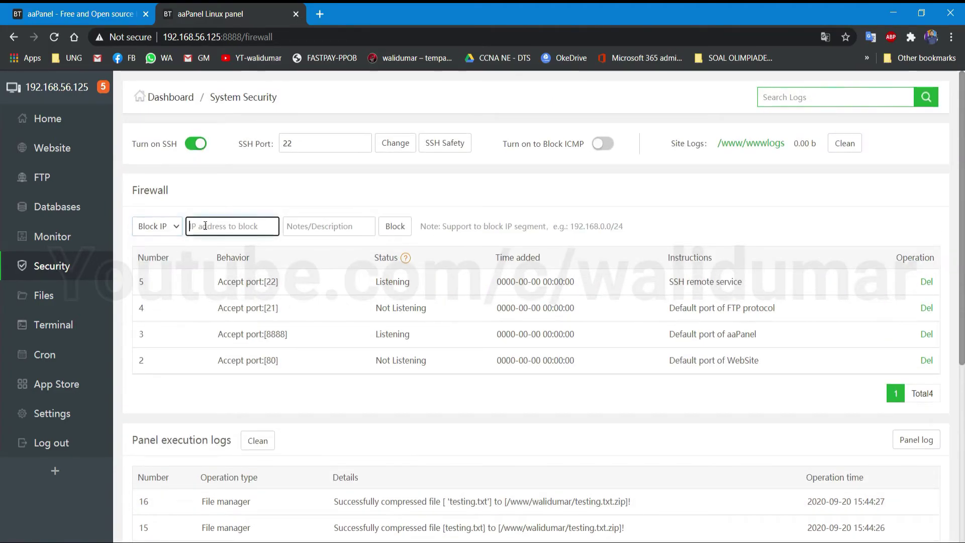
text(1)
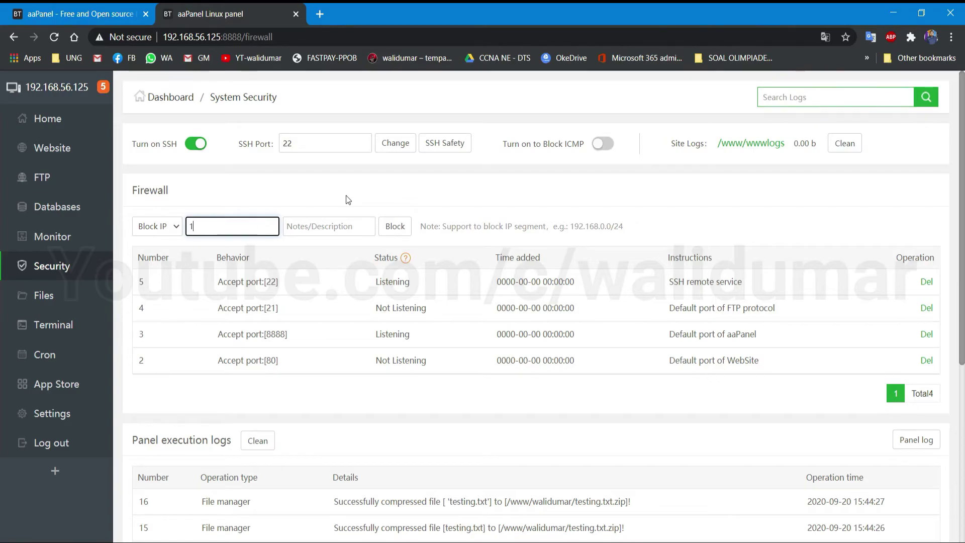
text(92.168.56.1)
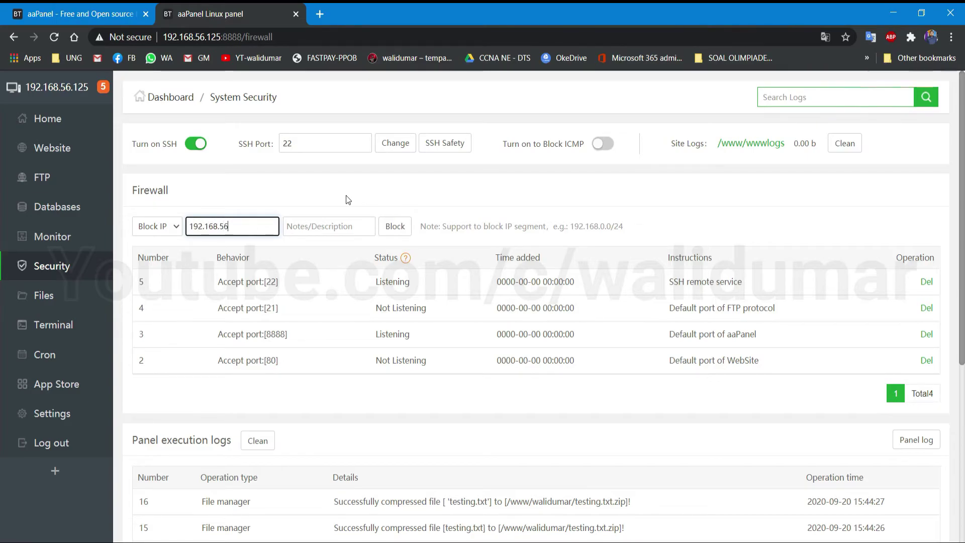
key(Tab)
text(blok)
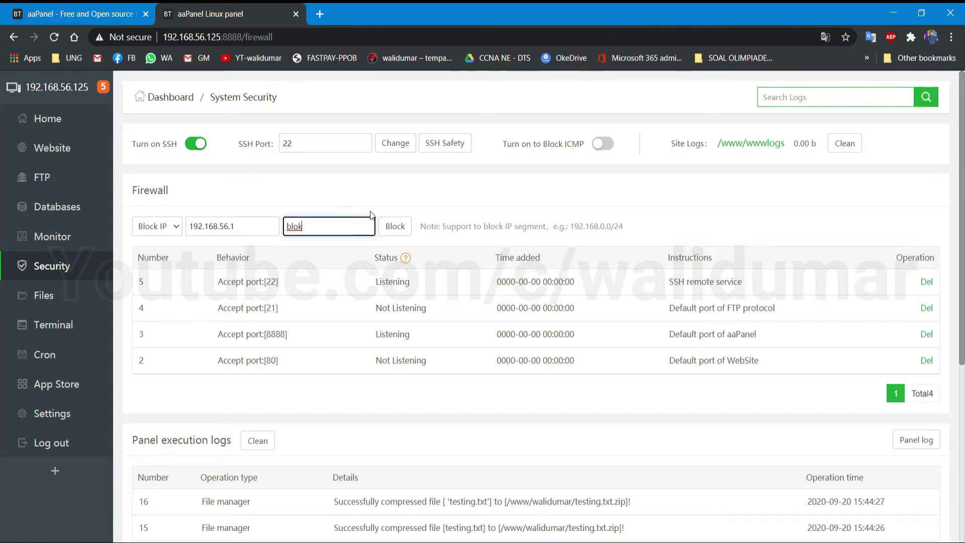
click(388, 227)
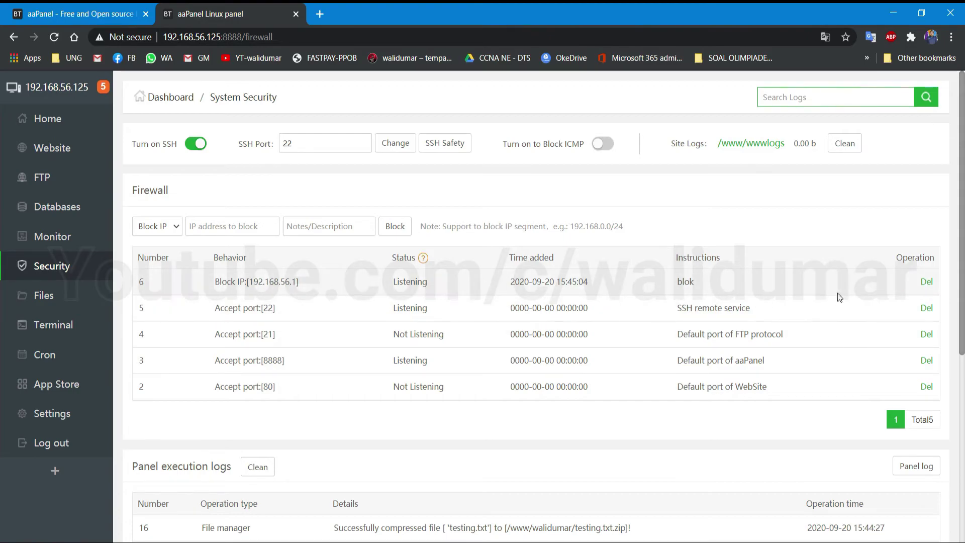
- Switch on system monitoring, review the charts, then go to the Database Manager
click(56, 245)
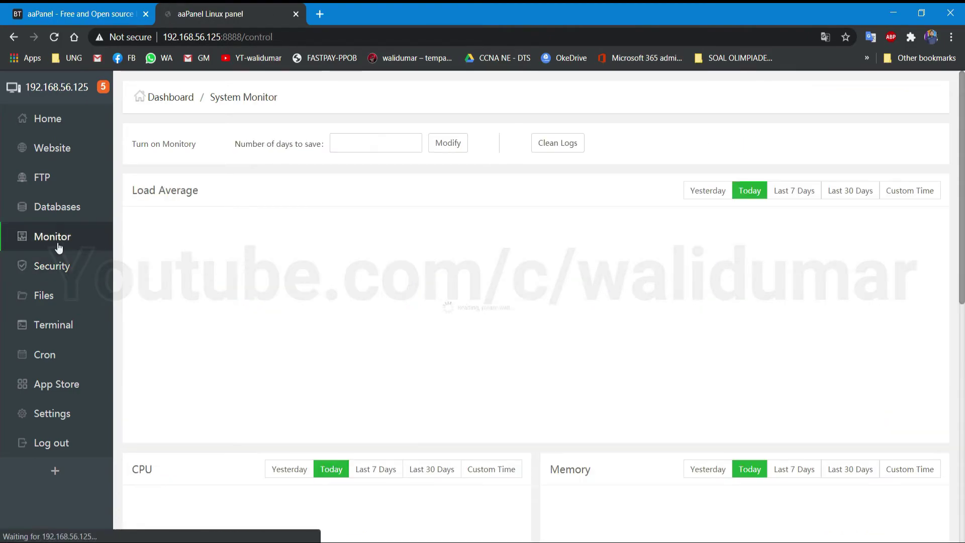
scroll(285, 242, down, 1)
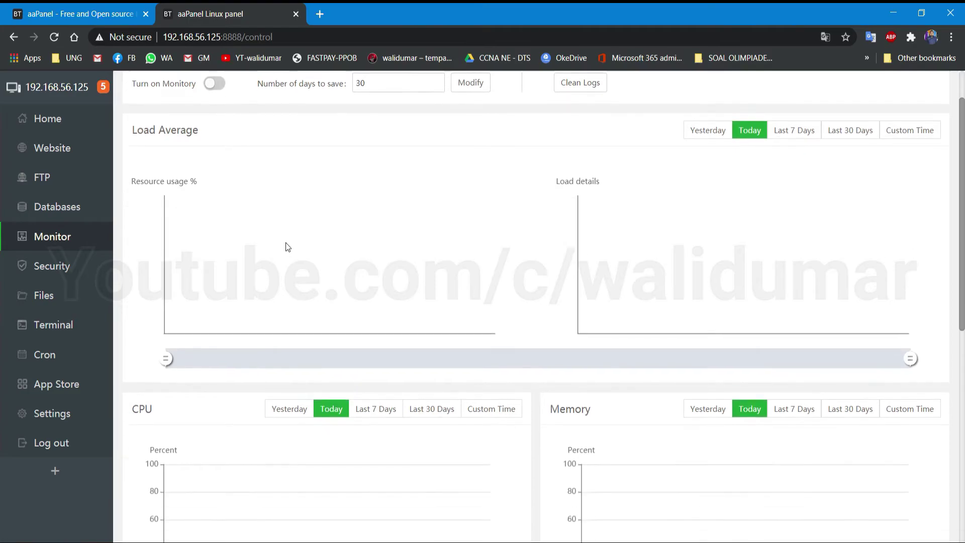
scroll(212, 355, down, 7)
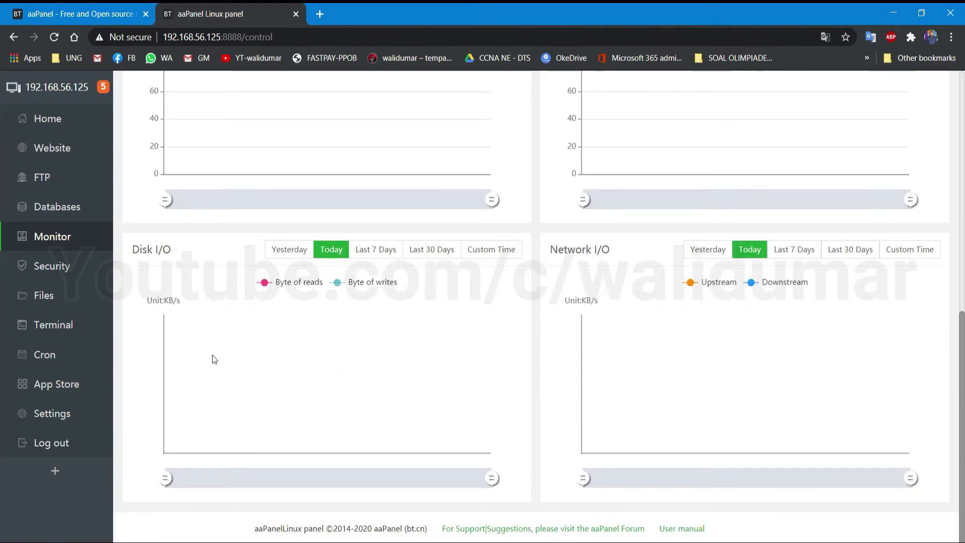
scroll(170, 274, up, 8)
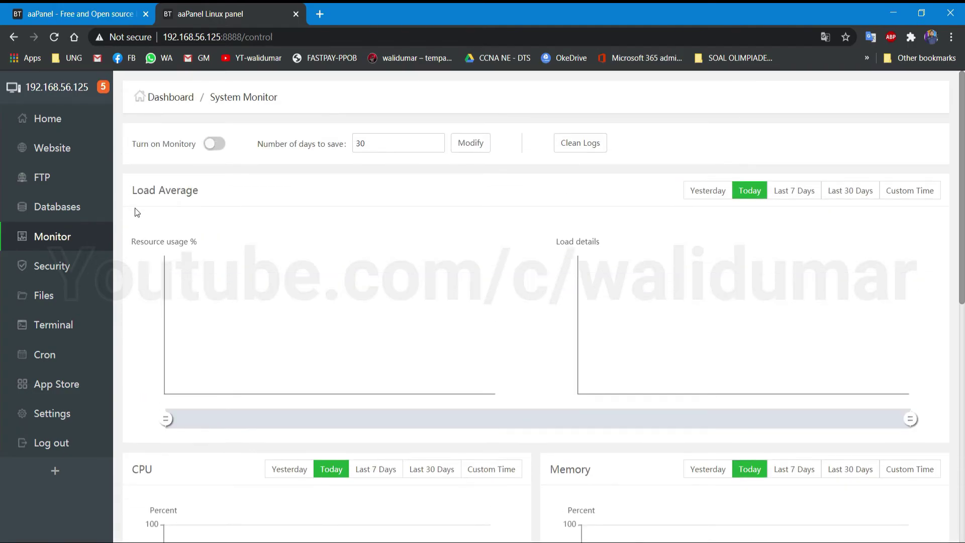
click(213, 144)
scroll(145, 272, down, 10)
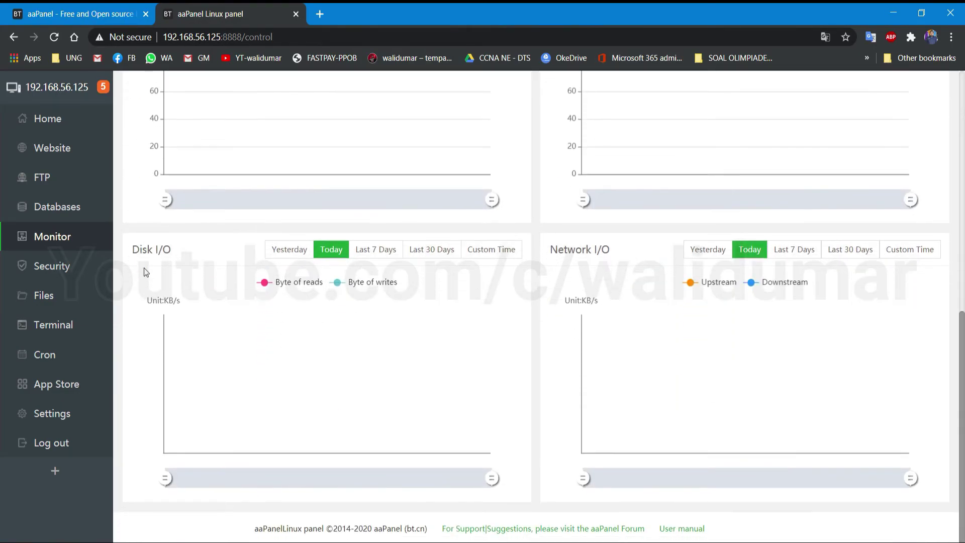
scroll(145, 272, up, 10)
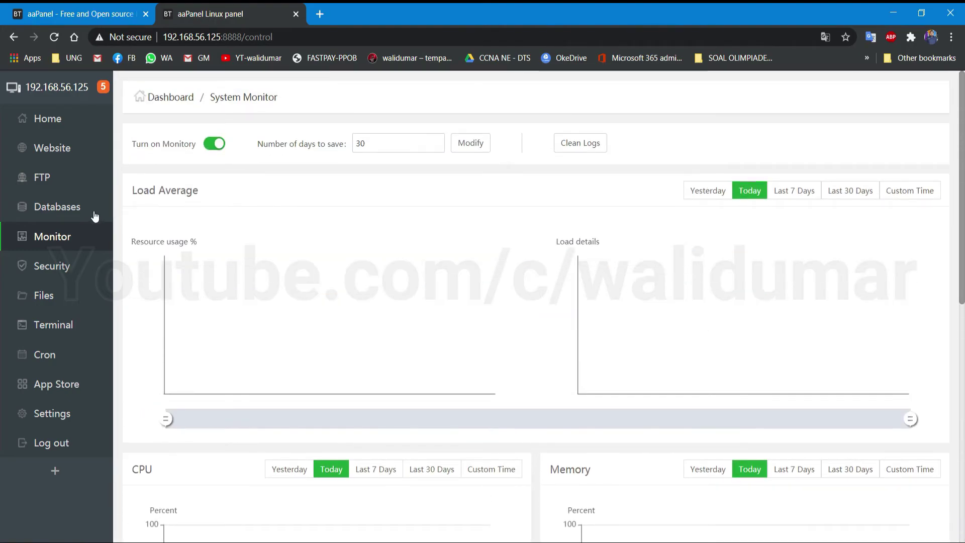
click(73, 214)
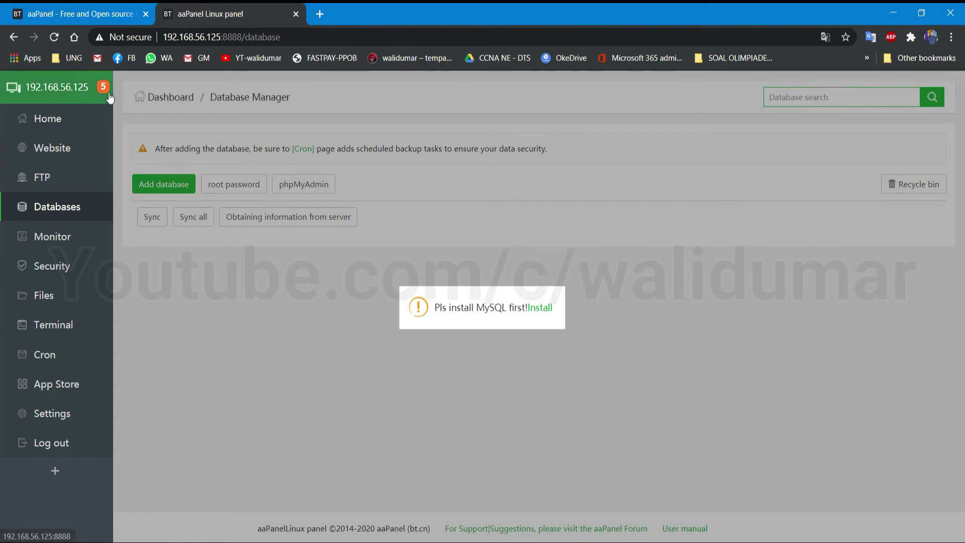
- Check the FTP and Website managers, then return to the Home dashboard
click(47, 180)
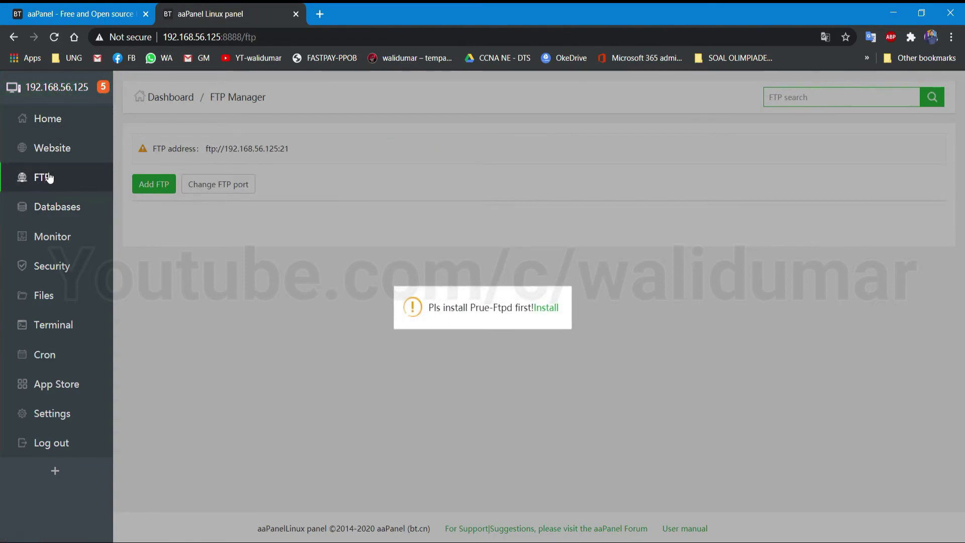
click(50, 149)
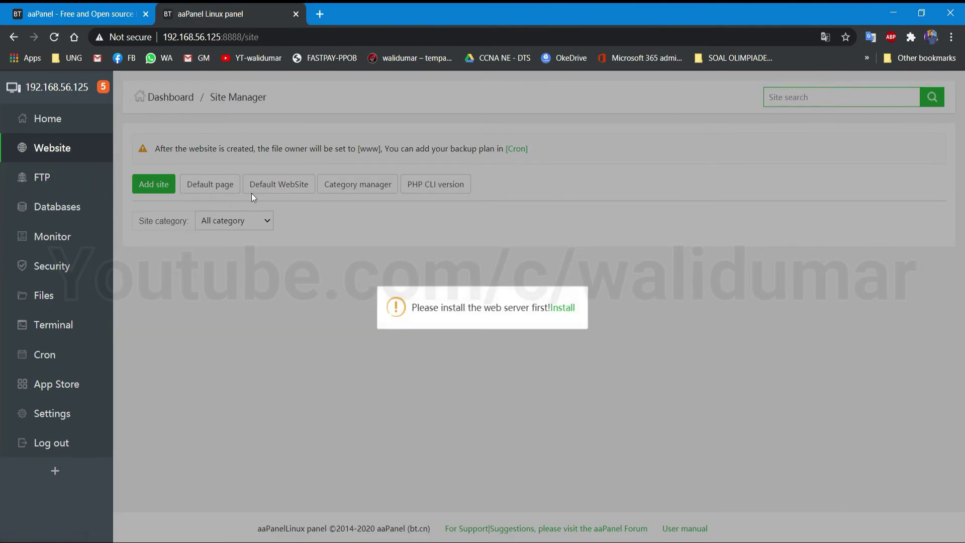
click(73, 123)
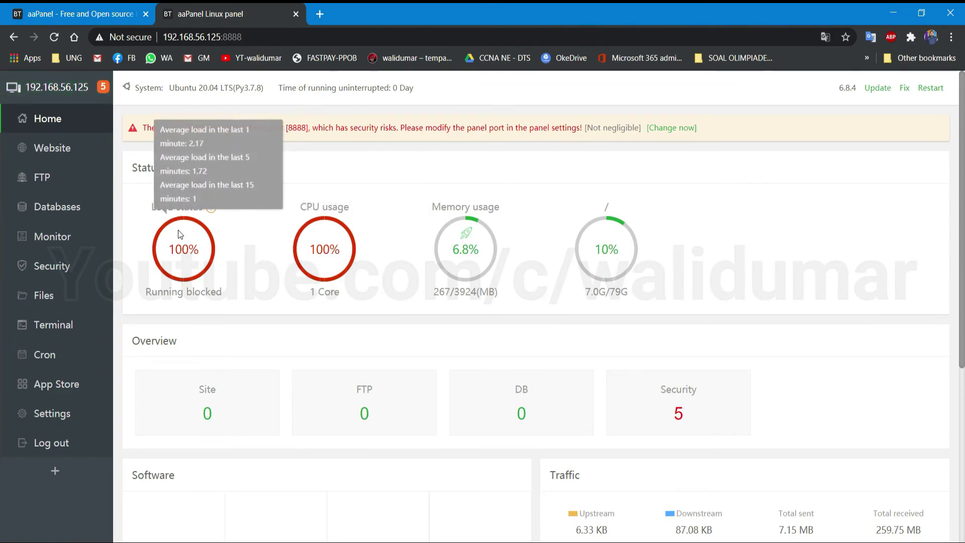
mouse_move(209, 250)
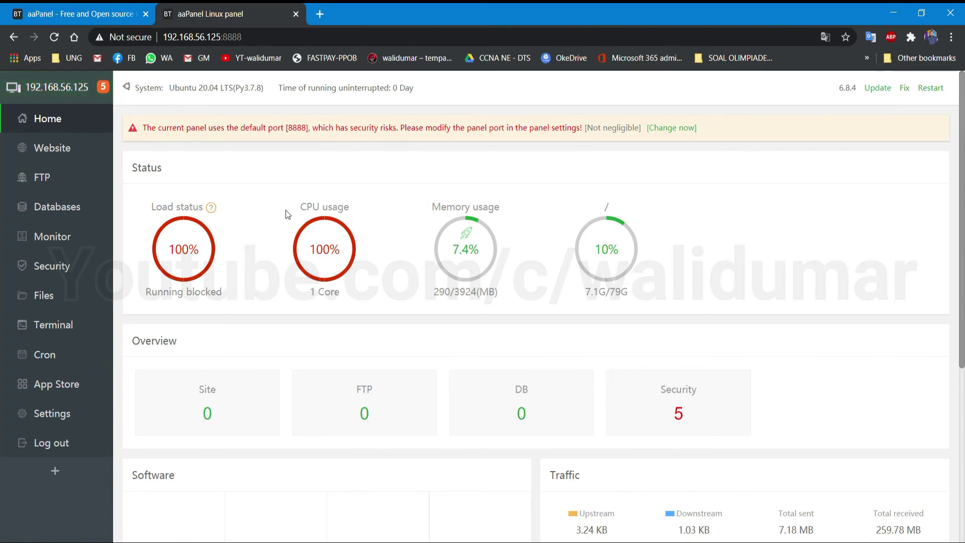
scroll(383, 269, down, 5)
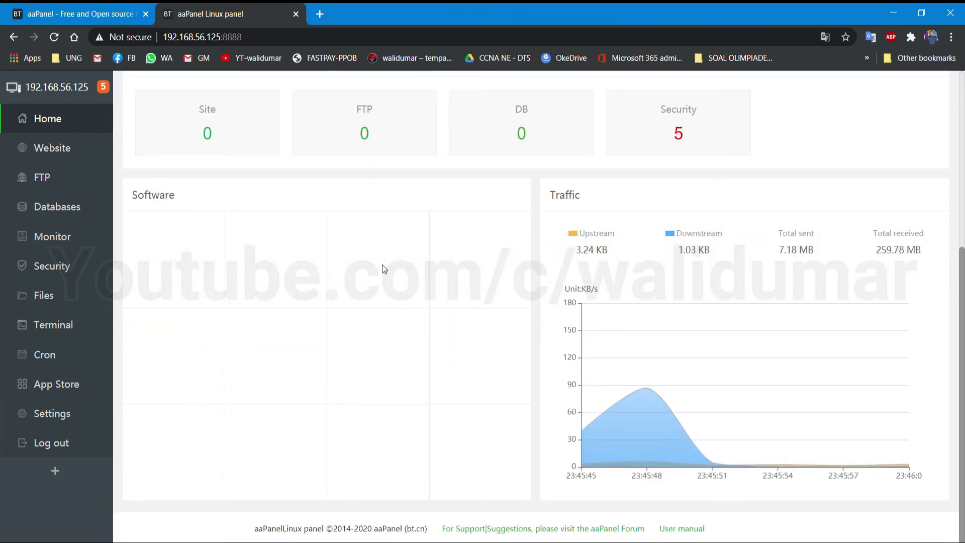
scroll(383, 264, up, 5)
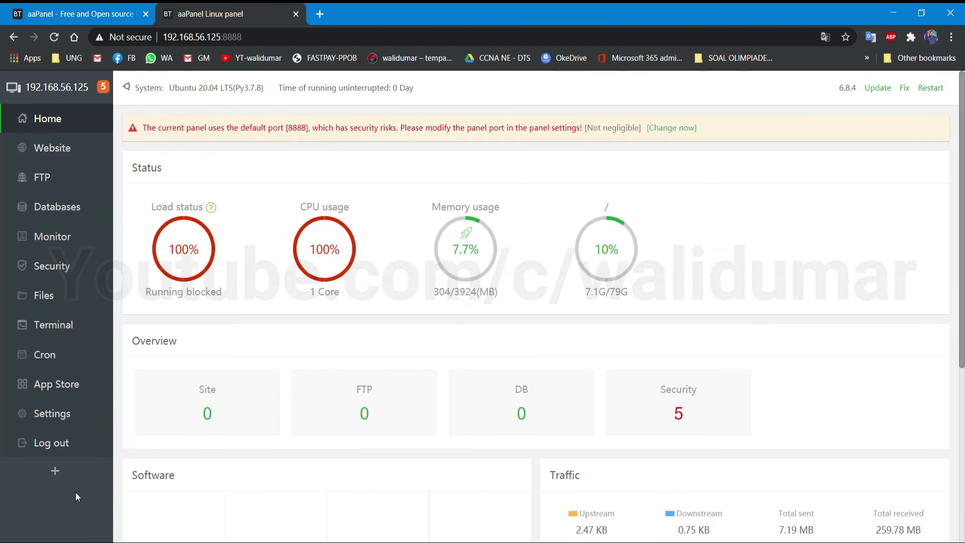
click(54, 471)
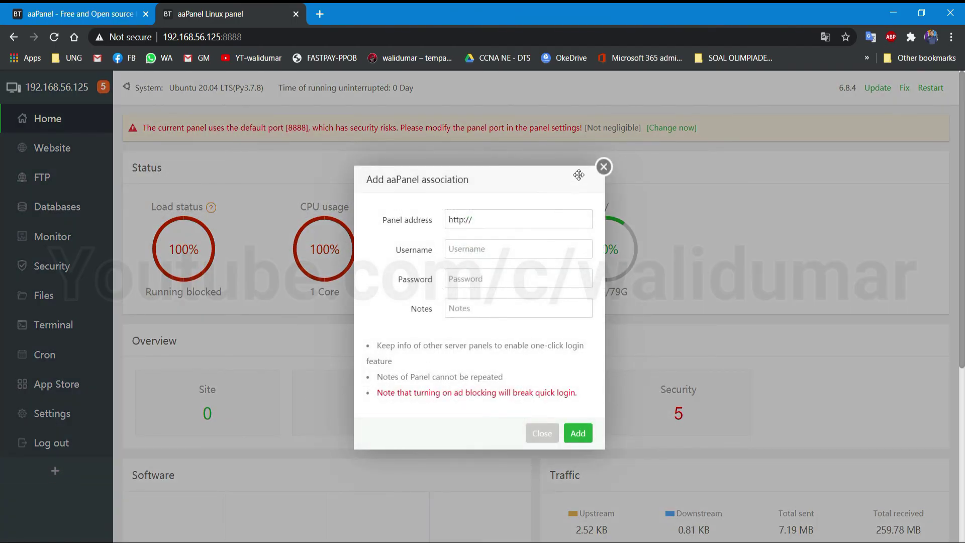
click(603, 168)
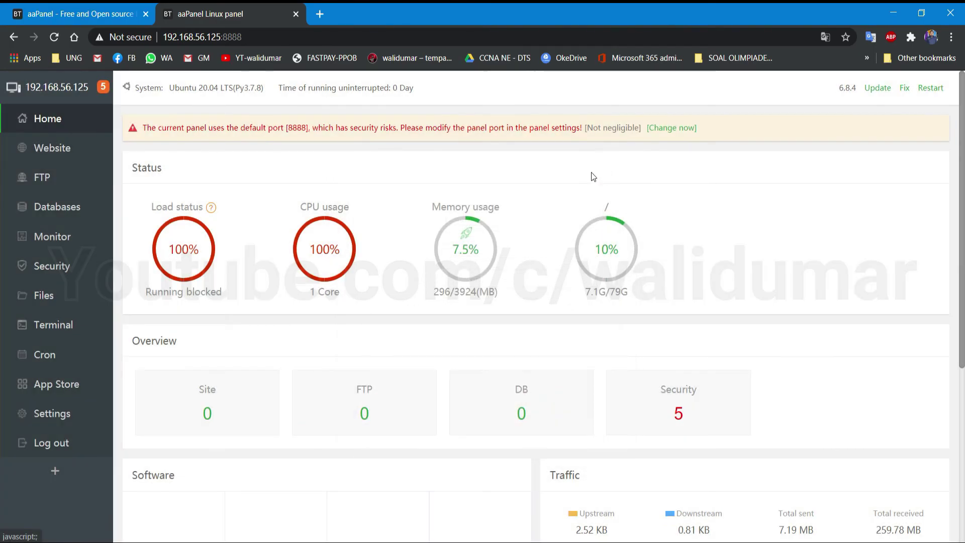